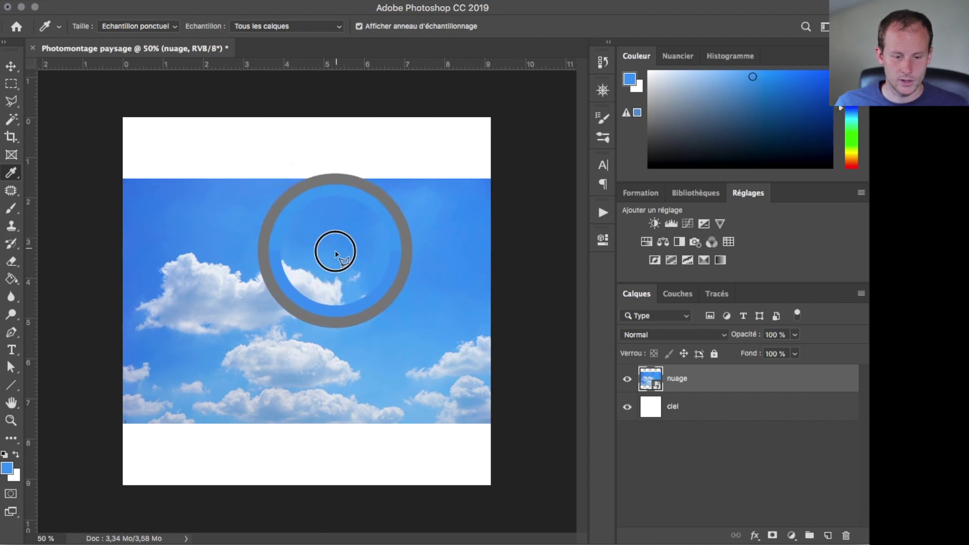
Fill the ciel layer with the current blue foreground colour and check it by briefly hiding the nuage layer.
left_click(683, 406)
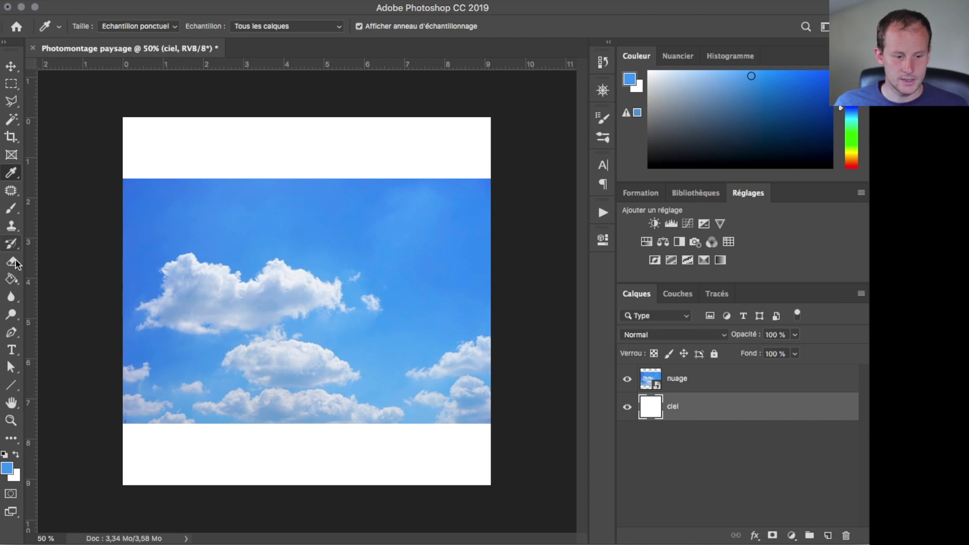
left_click(14, 279)
left_click(249, 158)
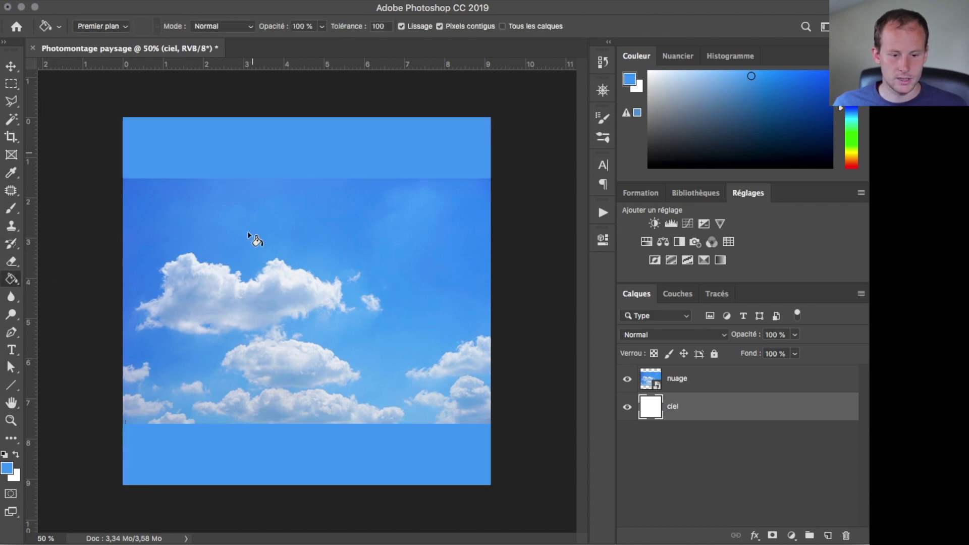
left_click(626, 379)
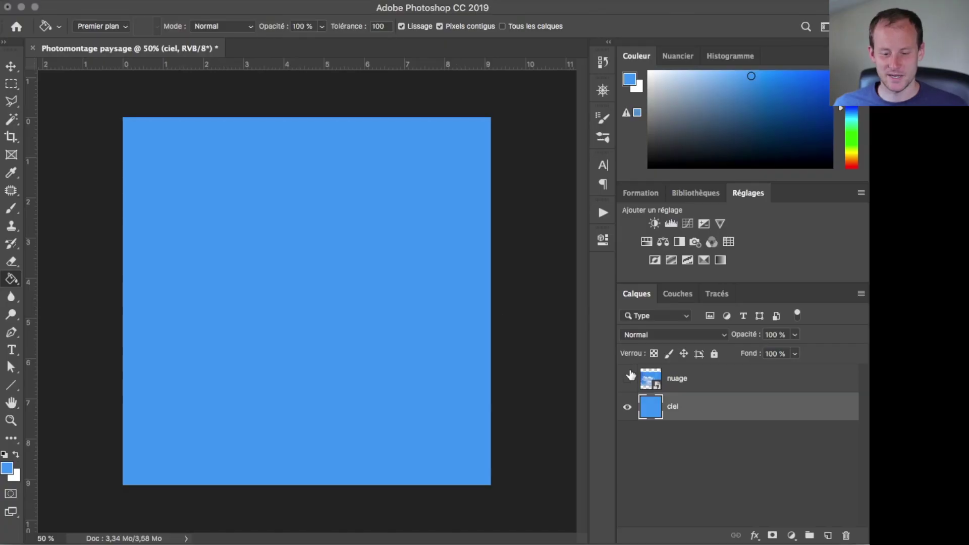
left_click(628, 379)
Rasterize the nuage smart object layer.
left_click(681, 382)
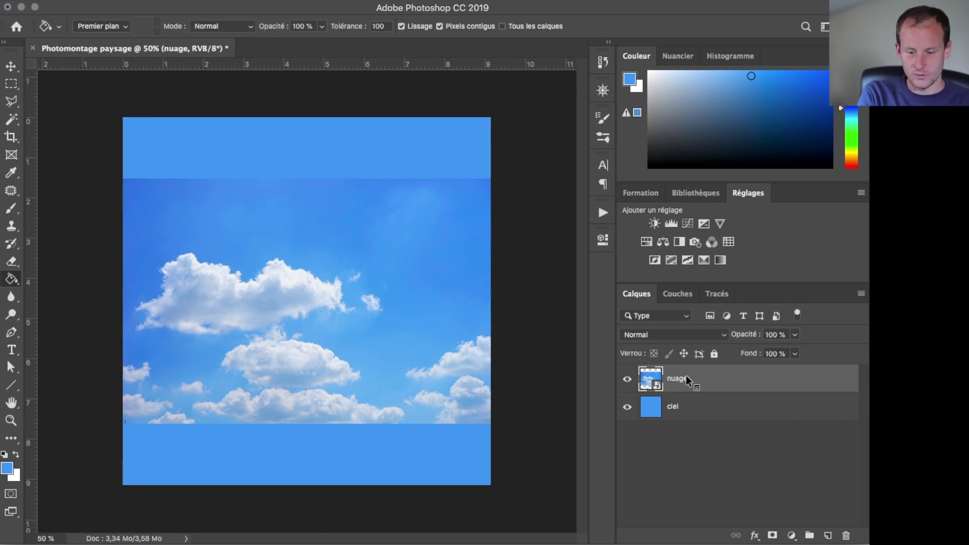
right_click(686, 375)
scroll(662, 484, "down", 5)
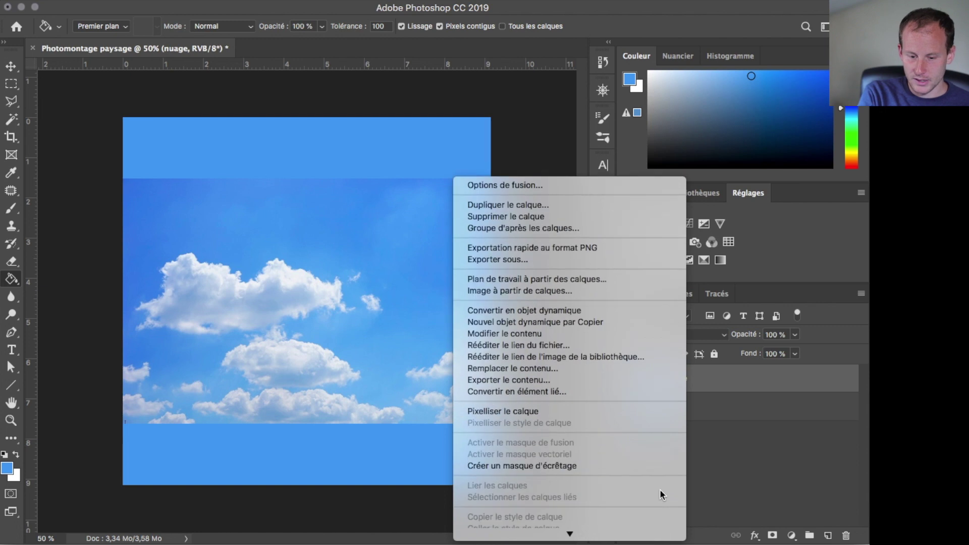
scroll(656, 485, "down", 5)
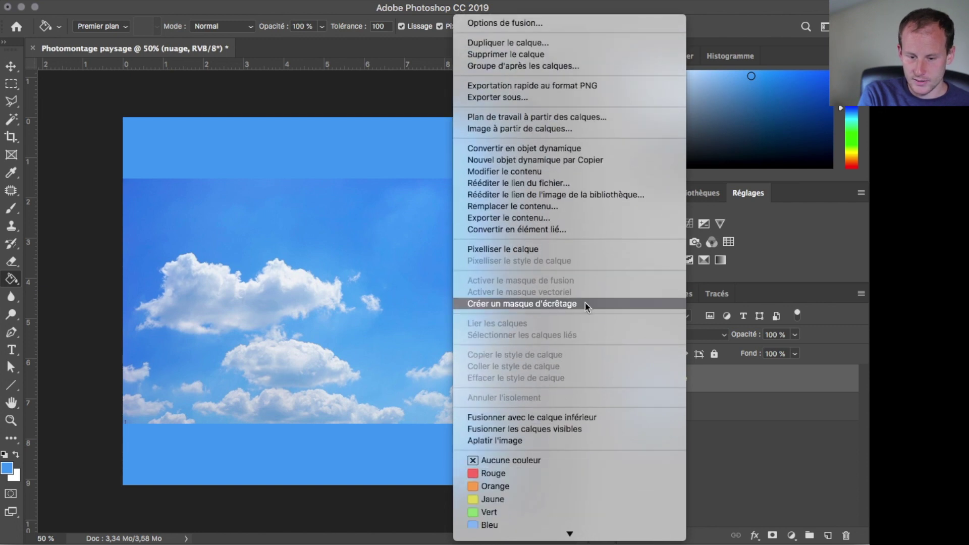
left_click(561, 249)
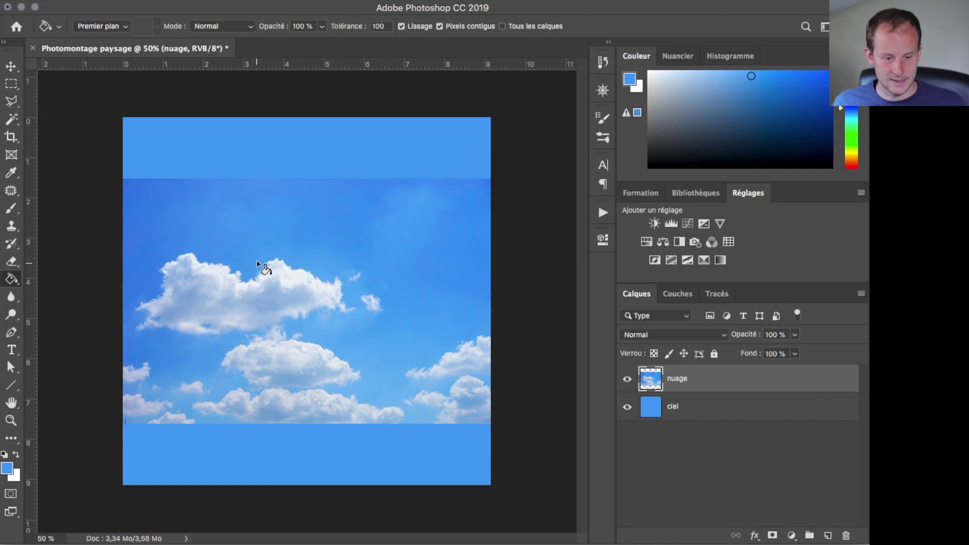
Outline the large upper cloud on the nuage layer with a closed Polygonal Lasso selection.
key("l")
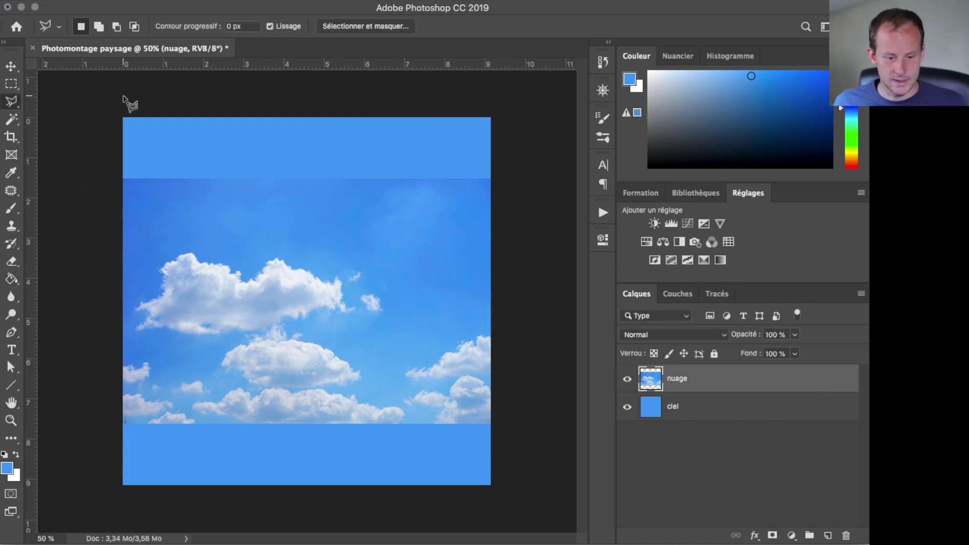
left_click(201, 245)
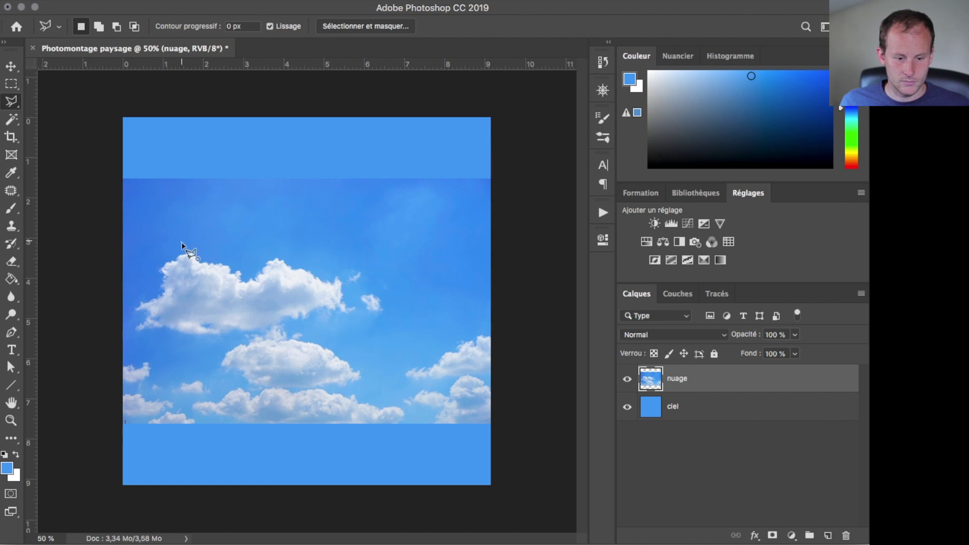
left_click_drag(145, 263, 139, 282)
left_click(130, 329)
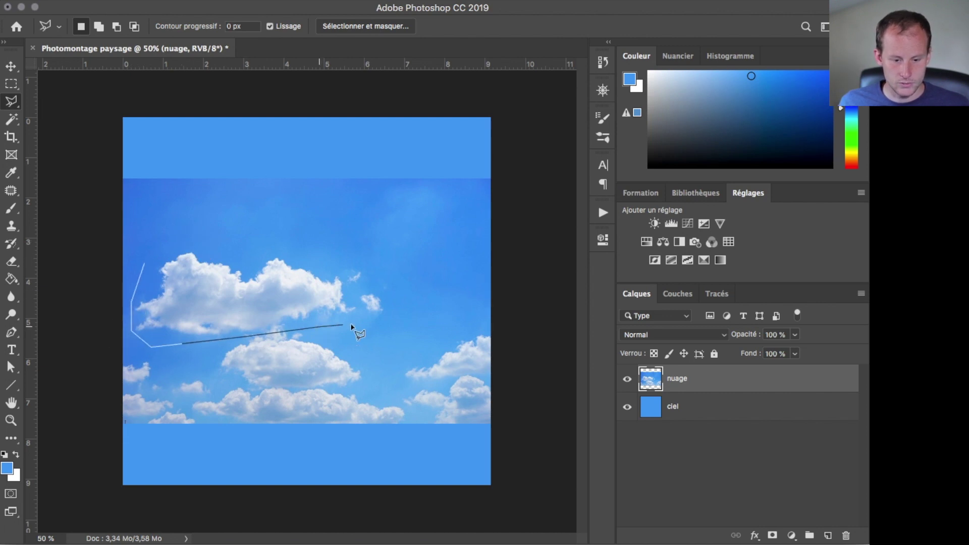
left_click(370, 328)
left_click(396, 307)
left_click(388, 273)
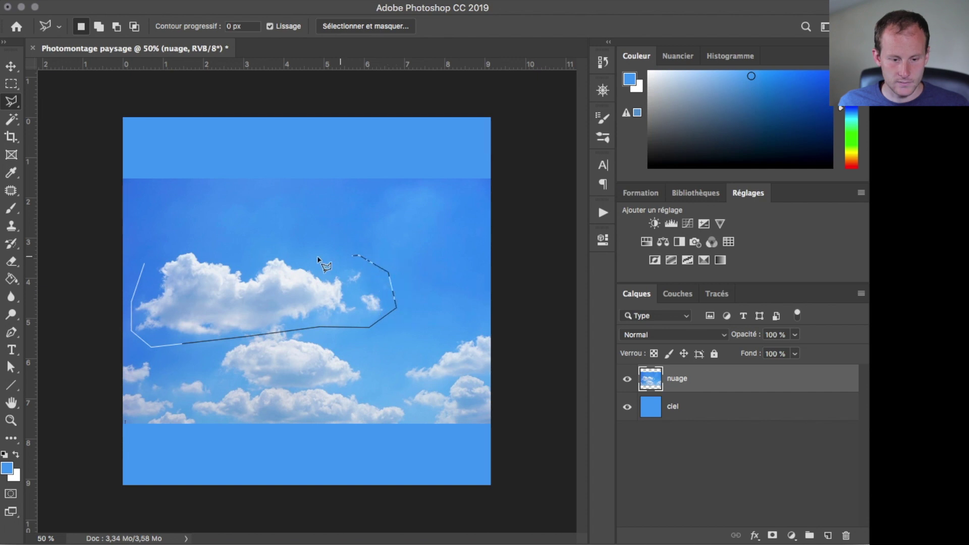
left_click(146, 265)
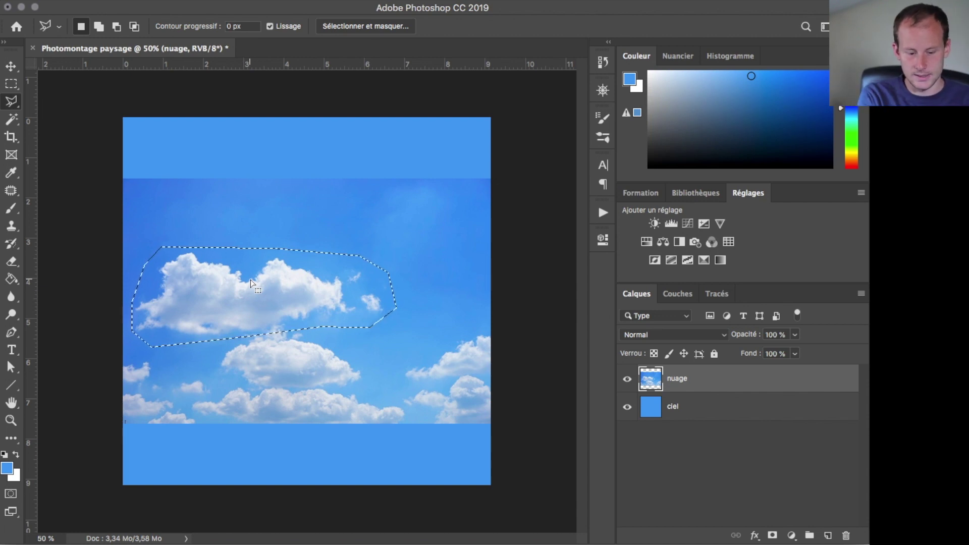
Delete everything outside the outlined cloud on the nuage layer, deselect, and move the cloud to the middle of the canvas.
key("super+shift+i")
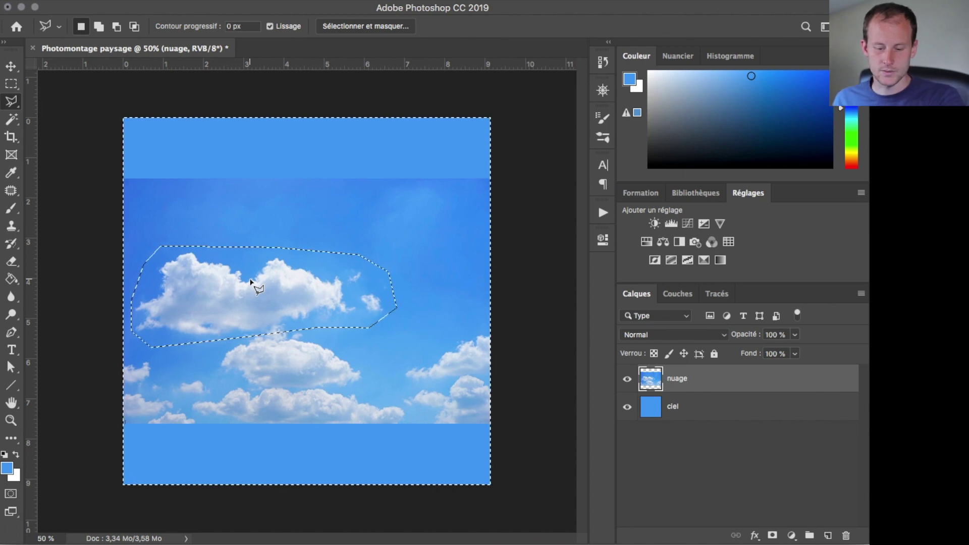
key("BackSpace")
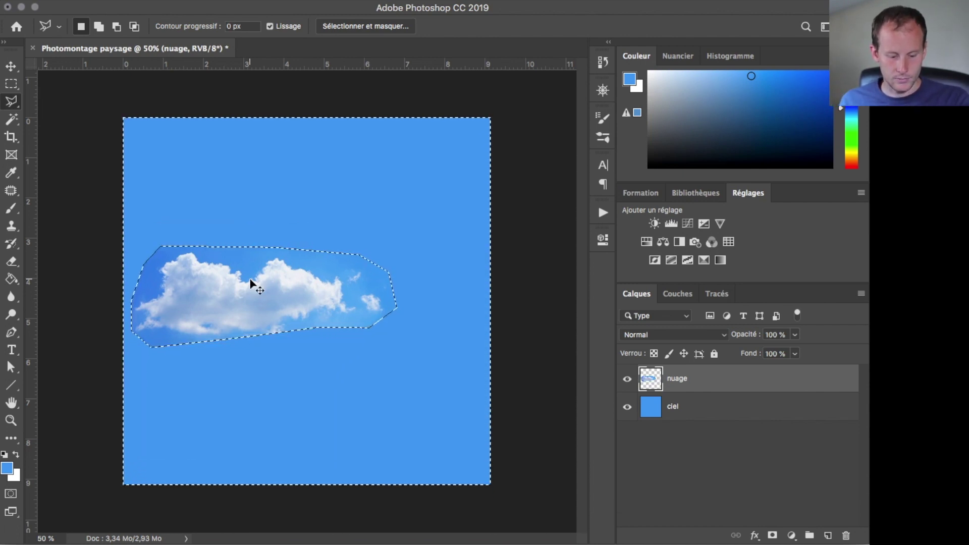
key("super+d")
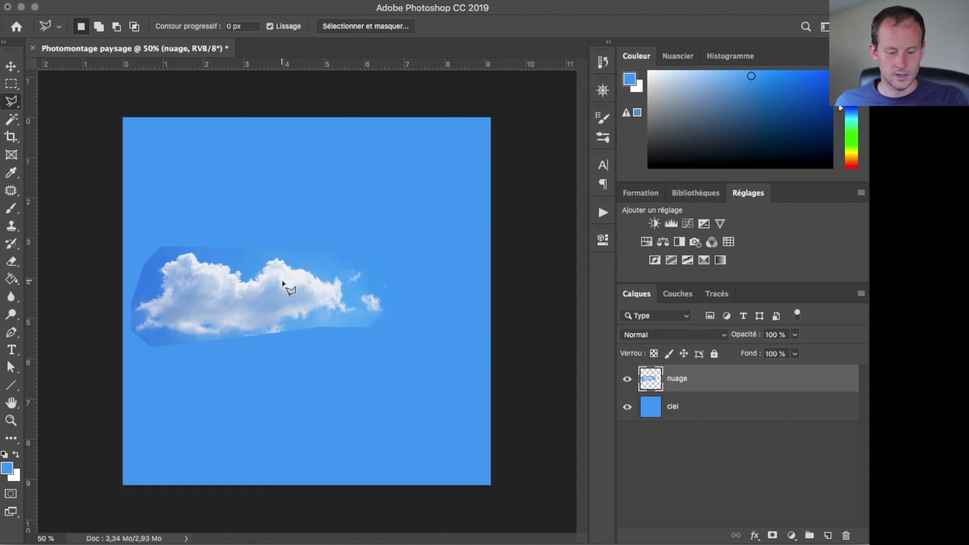
key("v")
left_click_drag(289, 298, 345, 304)
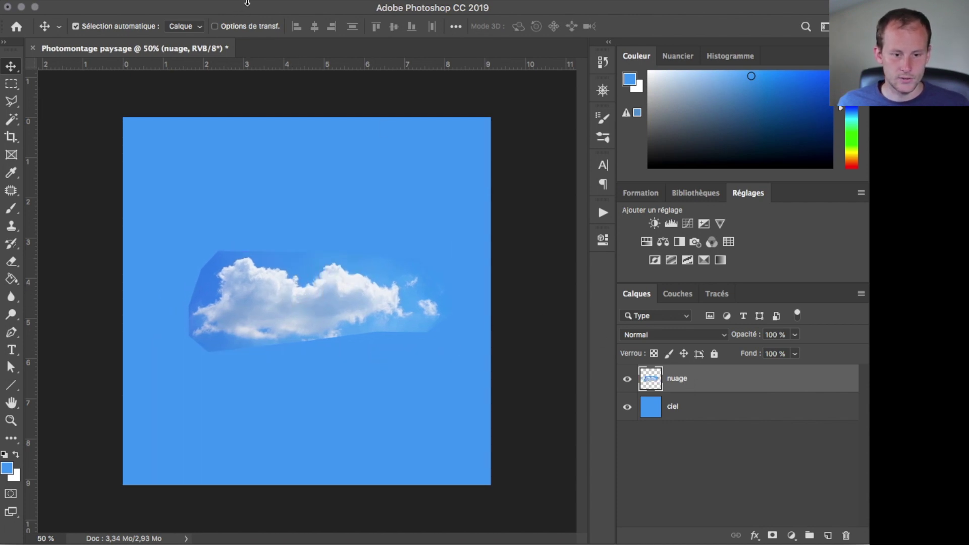
Select the blue around the cloud with Color Range at a tolerance of 169 and delete it from the nuage layer.
left_click(326, 7)
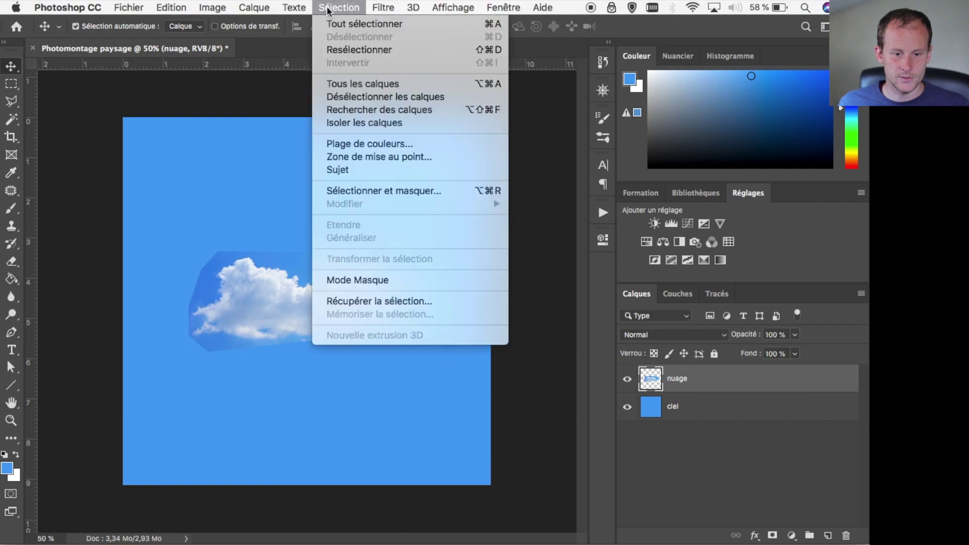
left_click(342, 144)
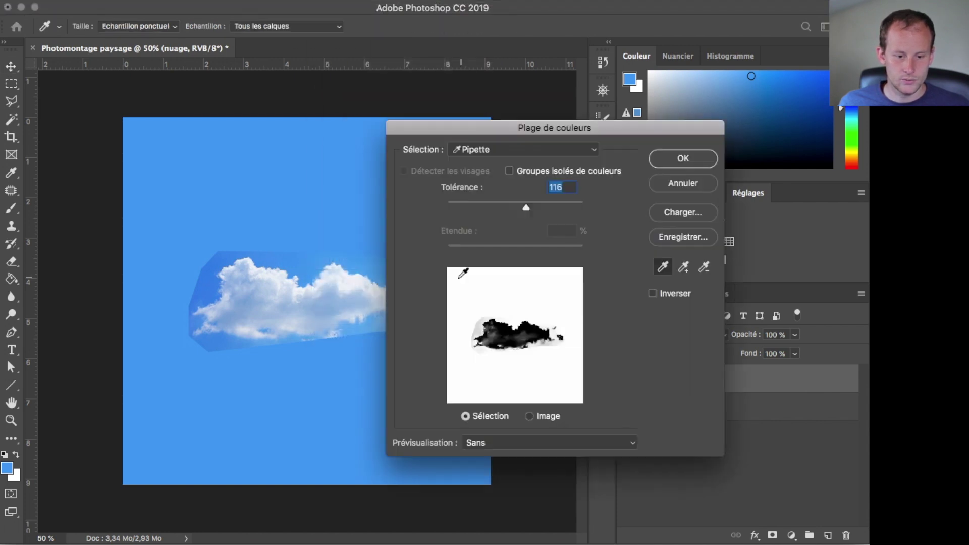
left_click(285, 258)
left_click(212, 269)
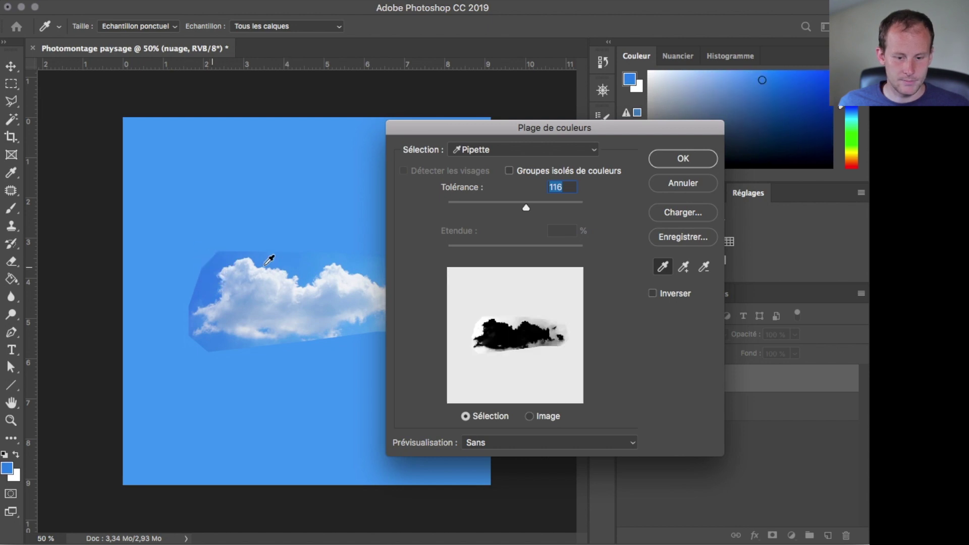
left_click(219, 263)
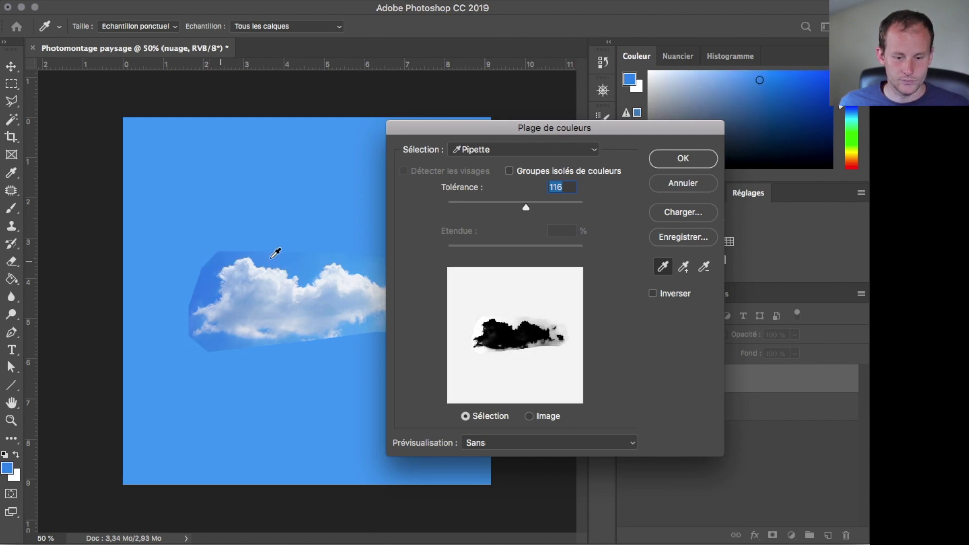
left_click_drag(527, 214, 560, 221)
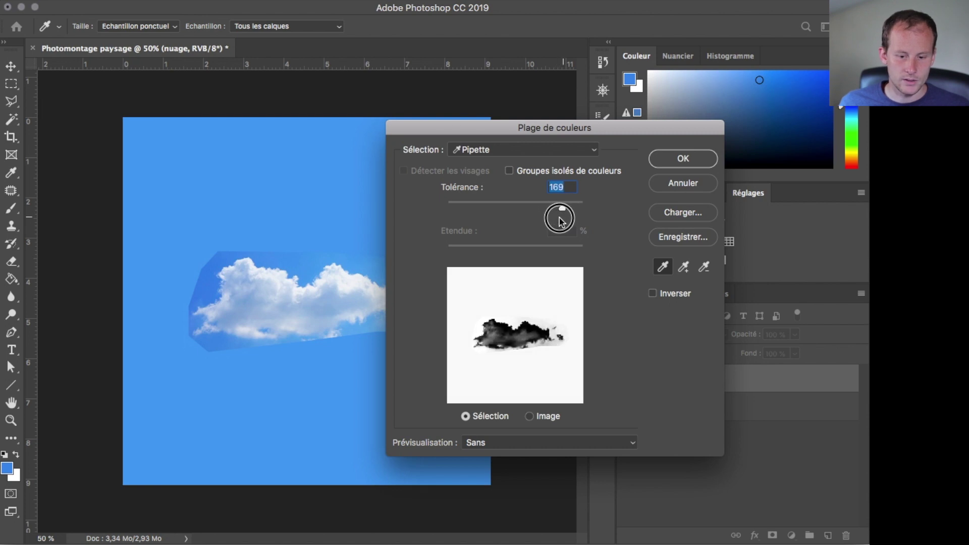
left_click(680, 161)
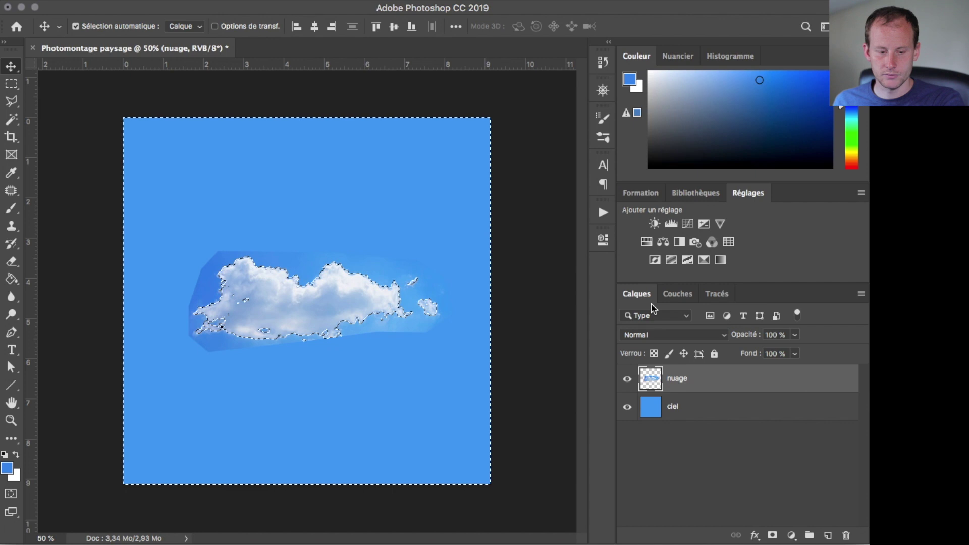
key("Delete")
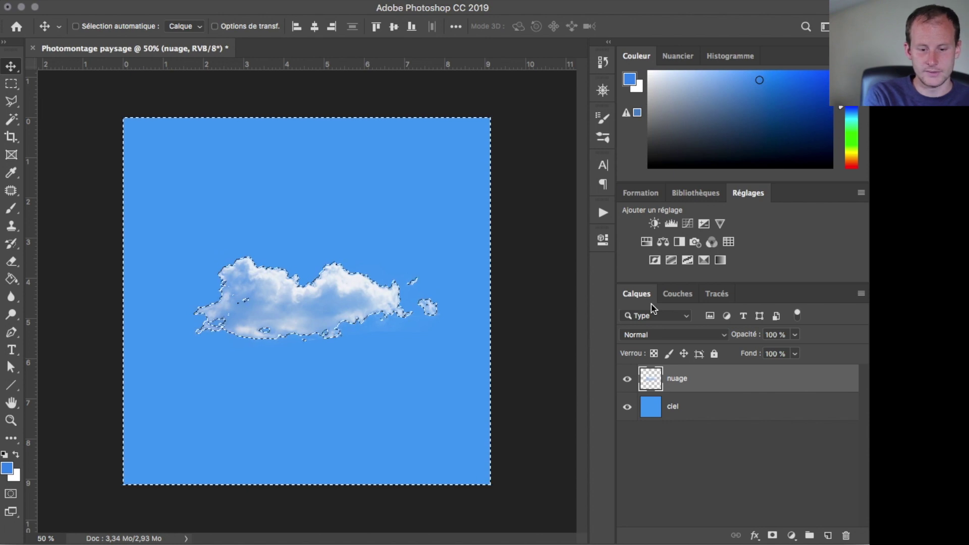
Invert the selection and the cloud's colours, and define the cloud as a brush preset named "Pinceau Nuage".
key("super+shift+i")
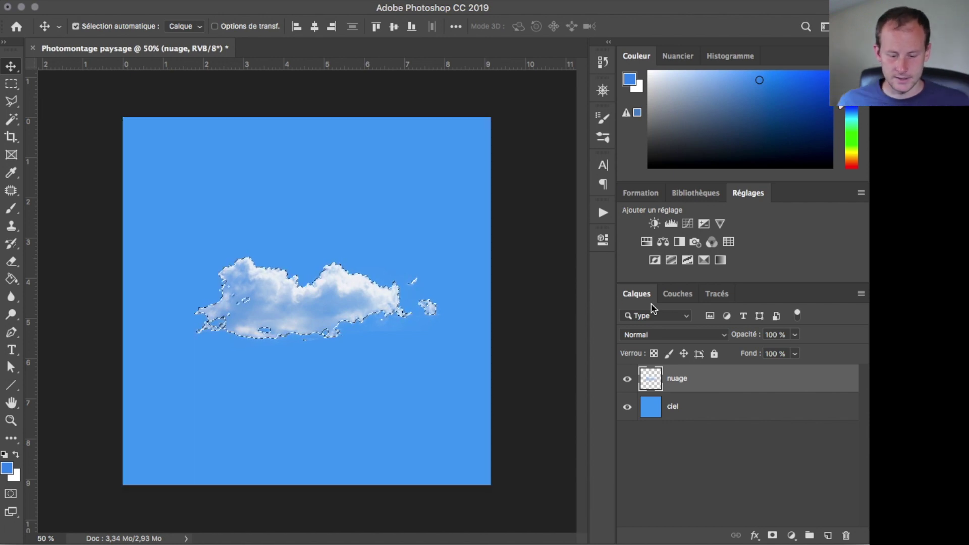
key("super+i")
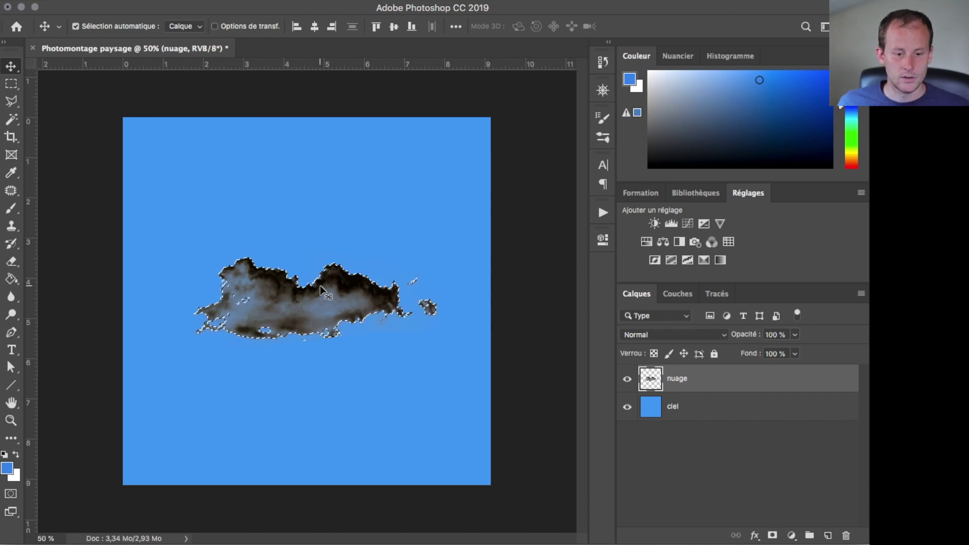
mouse_move(106, 2)
left_click(169, 6)
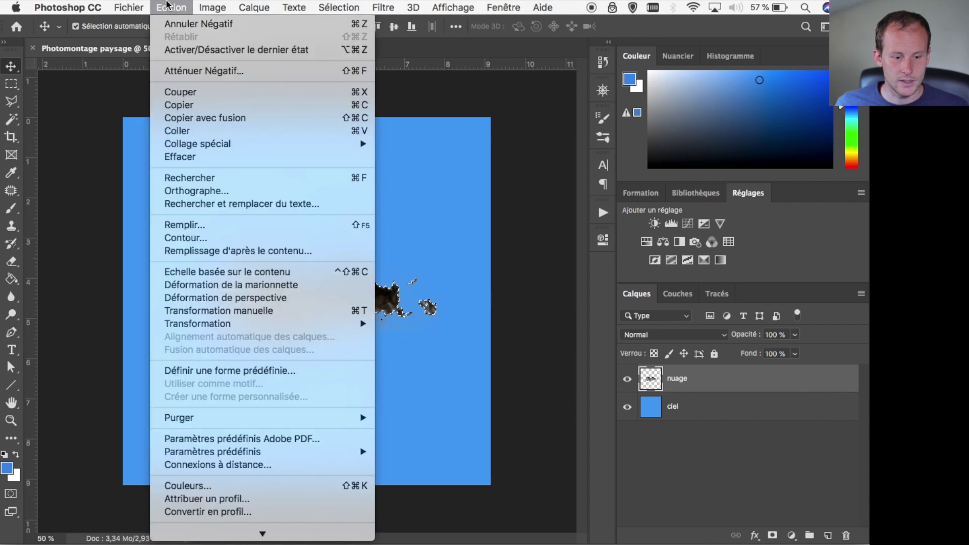
left_click(230, 370)
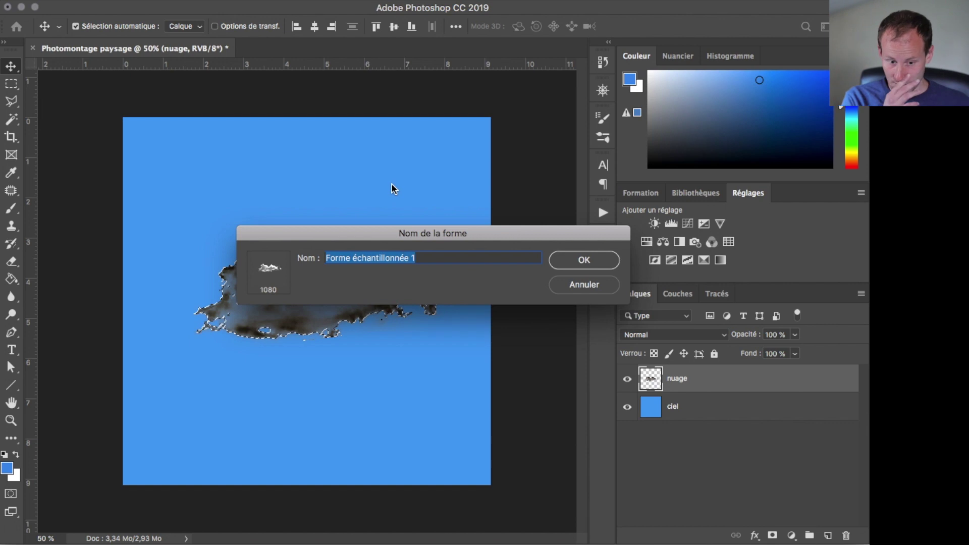
type("Nuage")
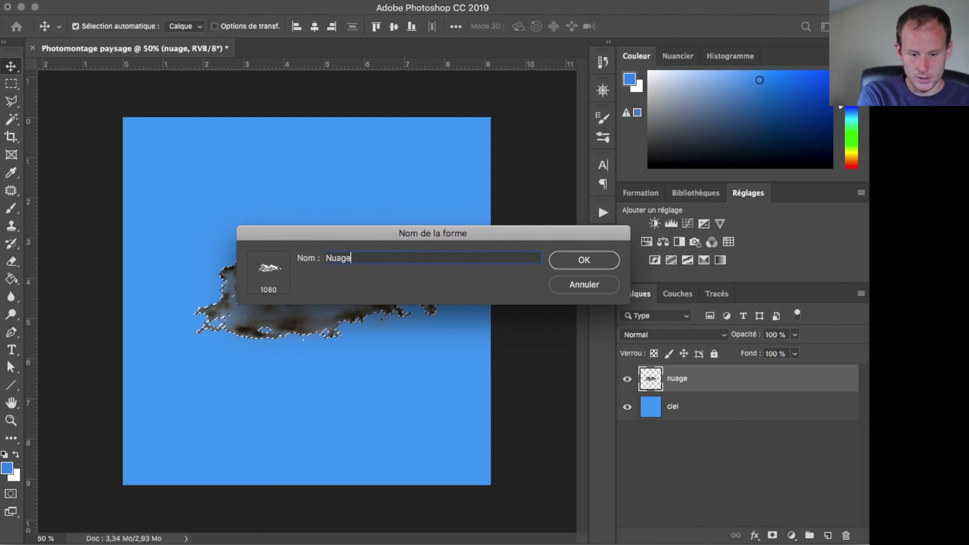
type("Pinceau")
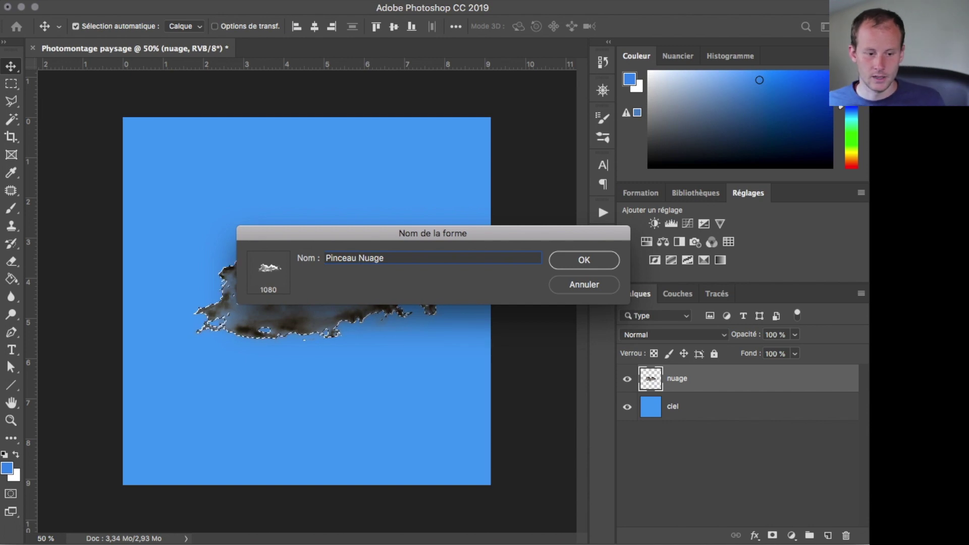
left_click(586, 260)
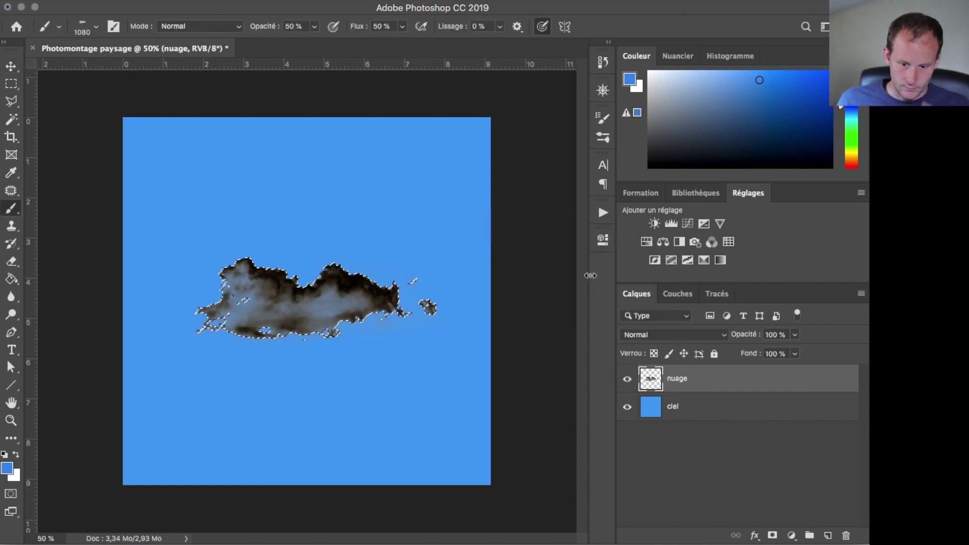
Hide the nuage layer, add a new empty layer above it, and swap the foreground colour to white.
left_click(627, 380)
left_click(828, 535)
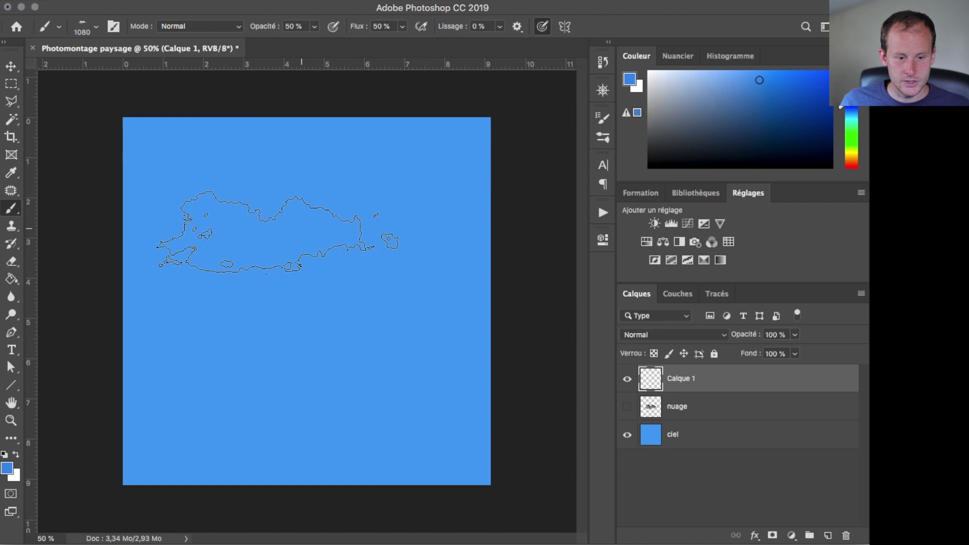
left_click(17, 453)
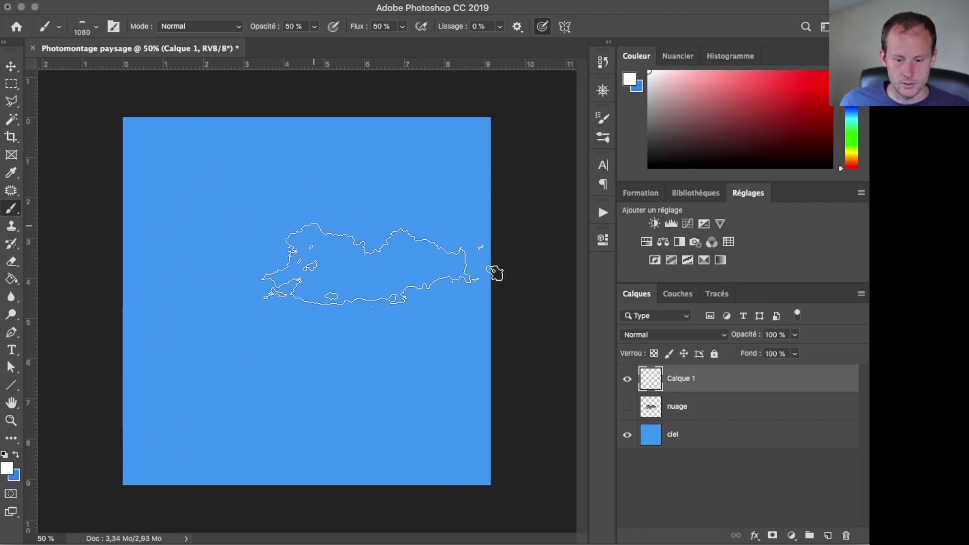
Try the cloud brush with a white test stroke down the new layer and undo it.
mouse_move(303, 206)
left_mouse_down()
mouse_move(357, 364)
mouse_move(347, 265)
mouse_move(249, 385)
left_mouse_up()
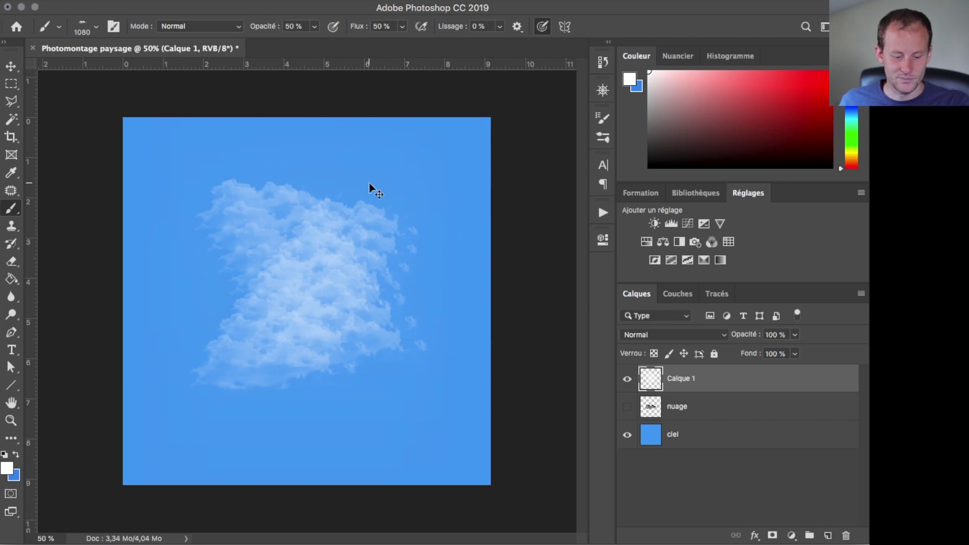
key("ctrl+z")
key("ctrl+z")
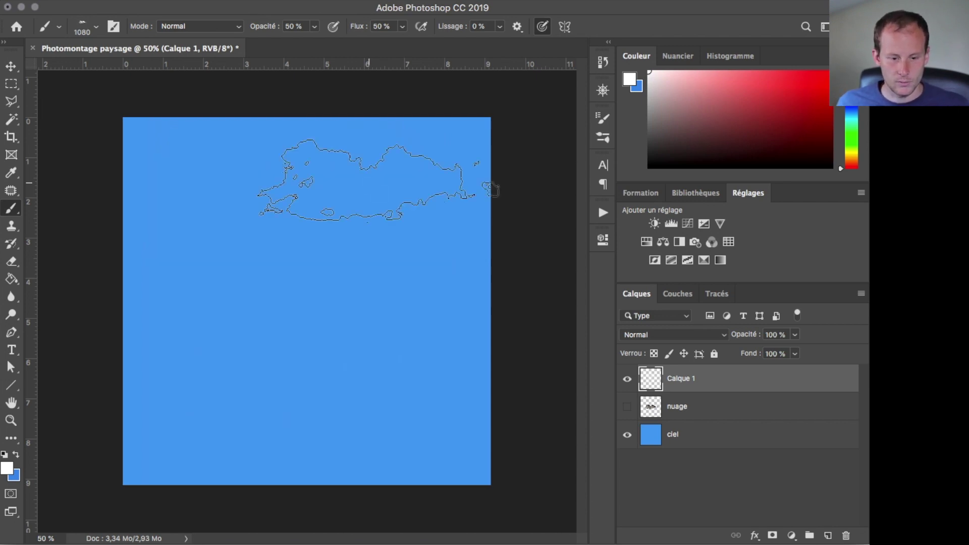
Set the cloud brush's Shape Dynamics to 100% size jitter, 11% minimum diameter and 60% angle jitter.
left_click(115, 26)
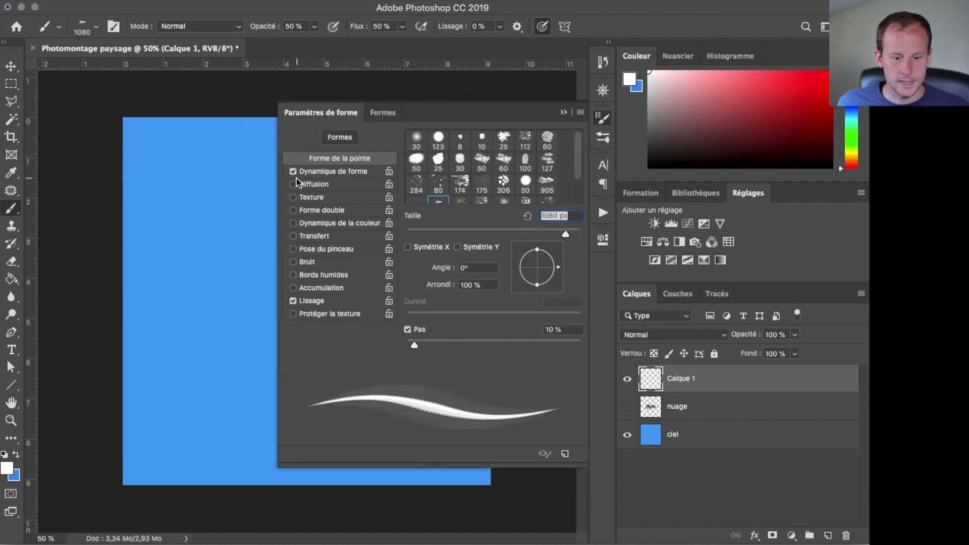
left_click(316, 172)
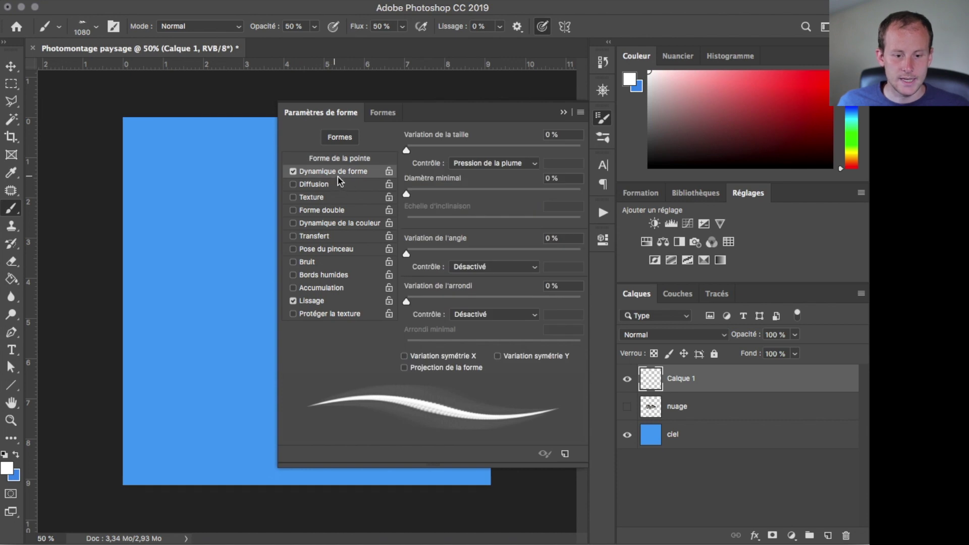
mouse_move(420, 152)
left_mouse_down()
mouse_move(575, 156)
mouse_move(585, 167)
left_mouse_up()
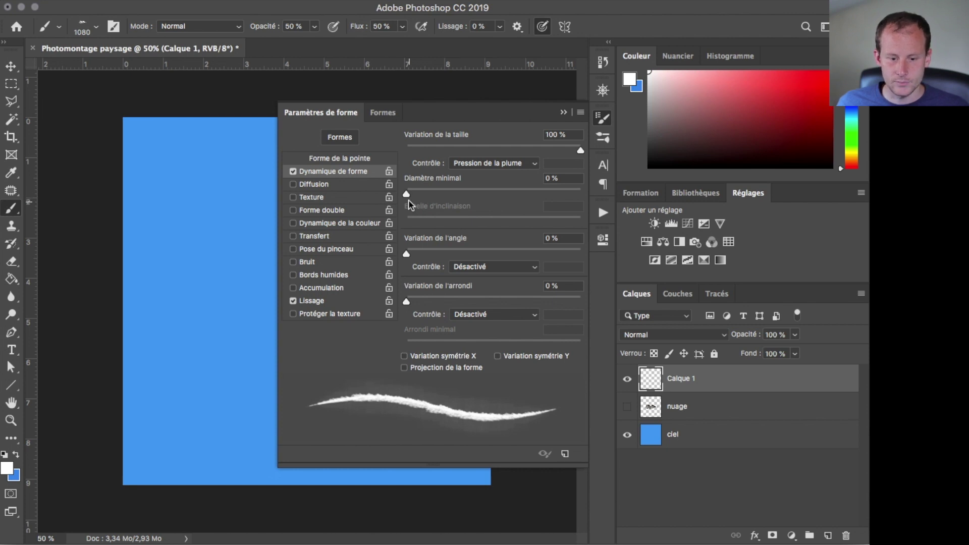
left_click_drag(408, 197, 425, 200)
mouse_move(408, 256)
left_mouse_down()
mouse_move(594, 256)
mouse_move(511, 254)
left_mouse_up()
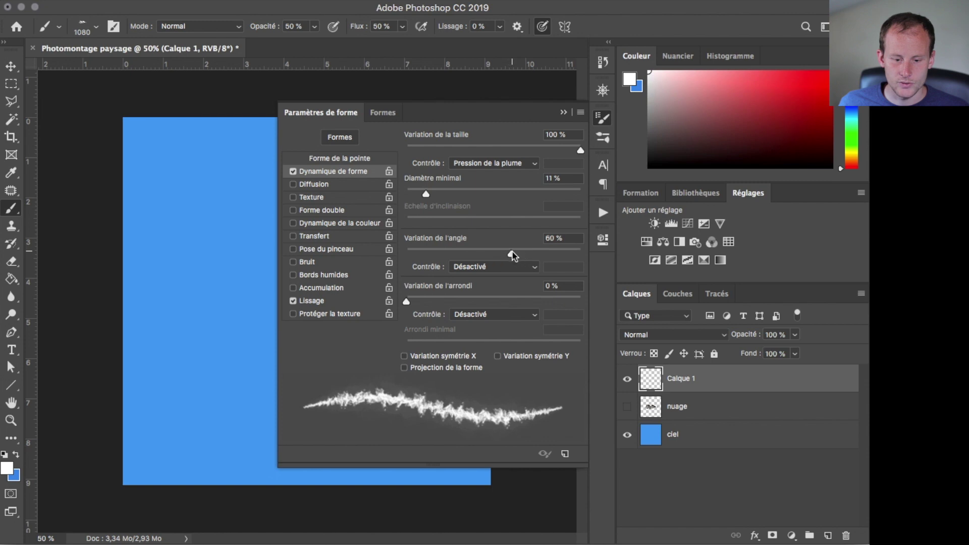
Enable Scattering for the cloud brush with a scatter of 39% and a count of 1.
left_click(315, 186)
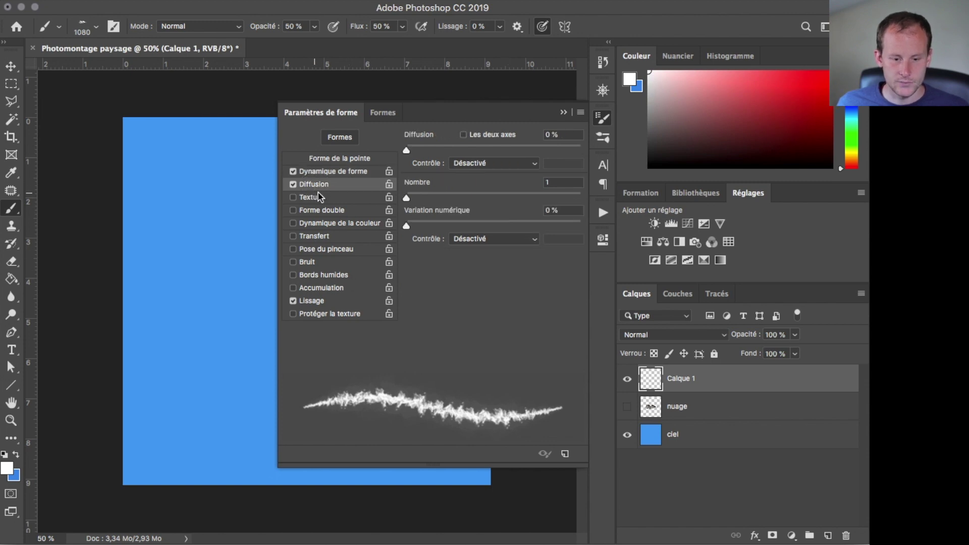
mouse_move(407, 151)
left_mouse_down()
mouse_move(431, 151)
mouse_move(413, 164)
mouse_move(422, 167)
left_mouse_up()
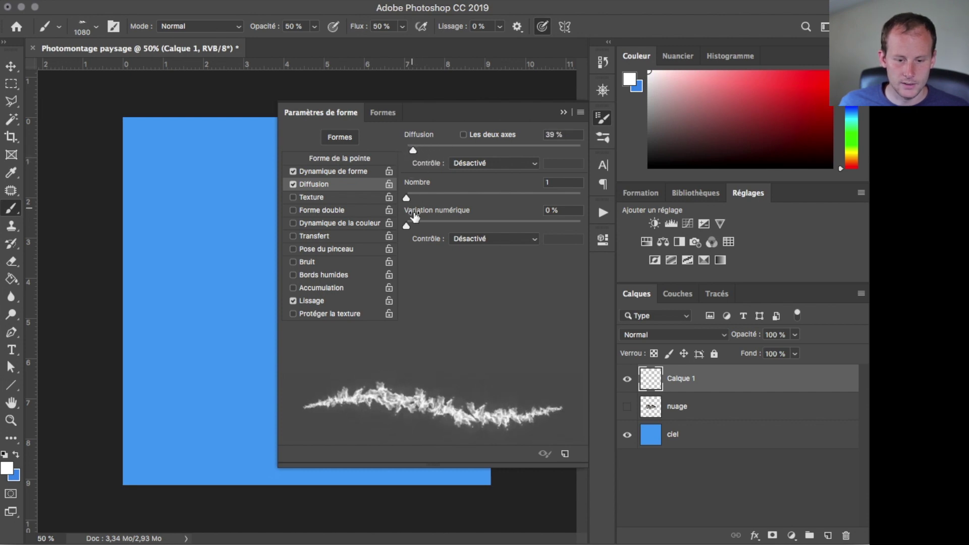
left_click_drag(410, 200, 408, 205)
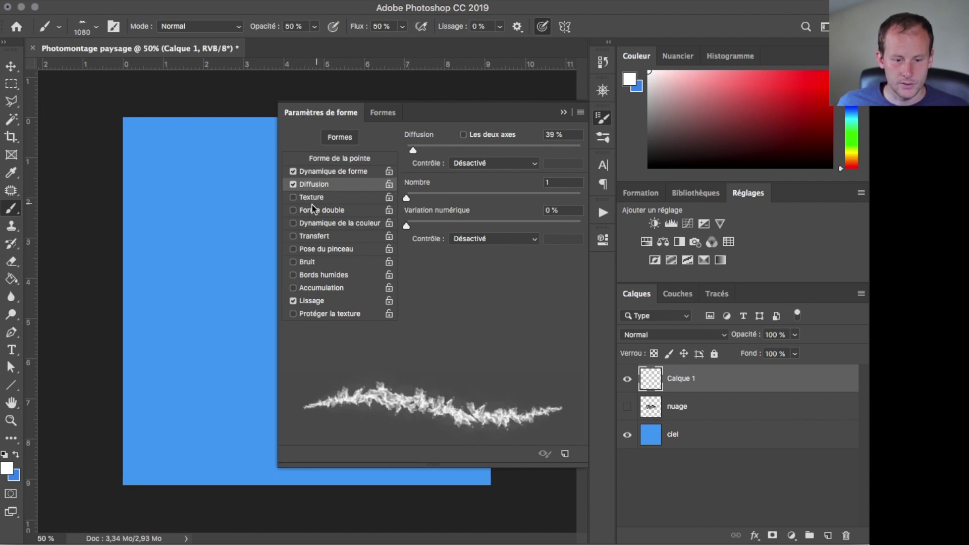
Enable Transfer for the cloud brush with opacity jitter and flow jitter at 100%, and close the brush settings.
left_click(317, 237)
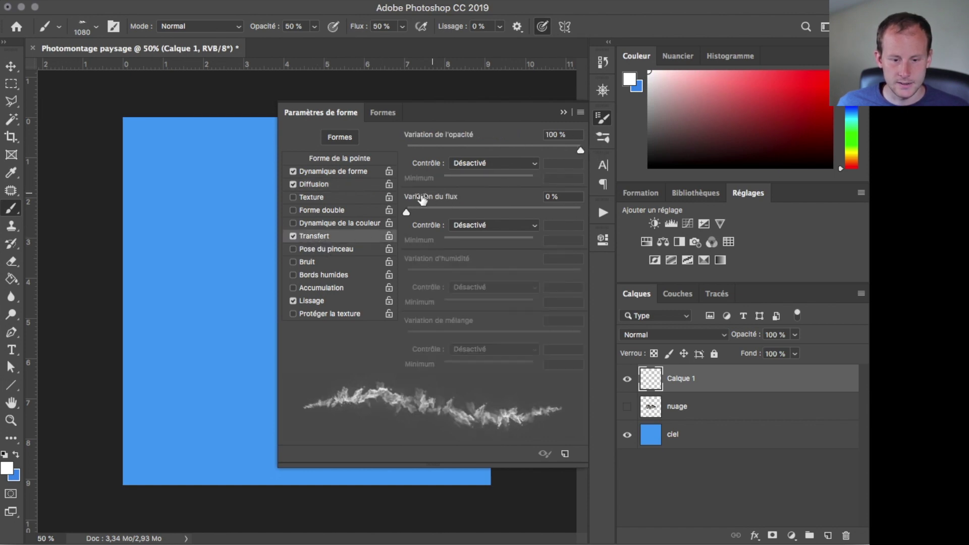
left_click_drag(416, 211, 583, 214)
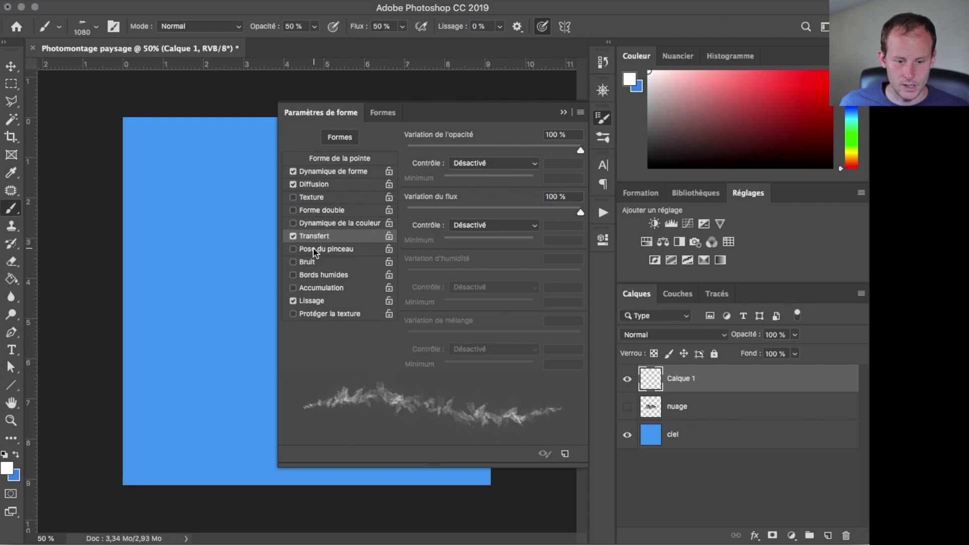
left_click(603, 118)
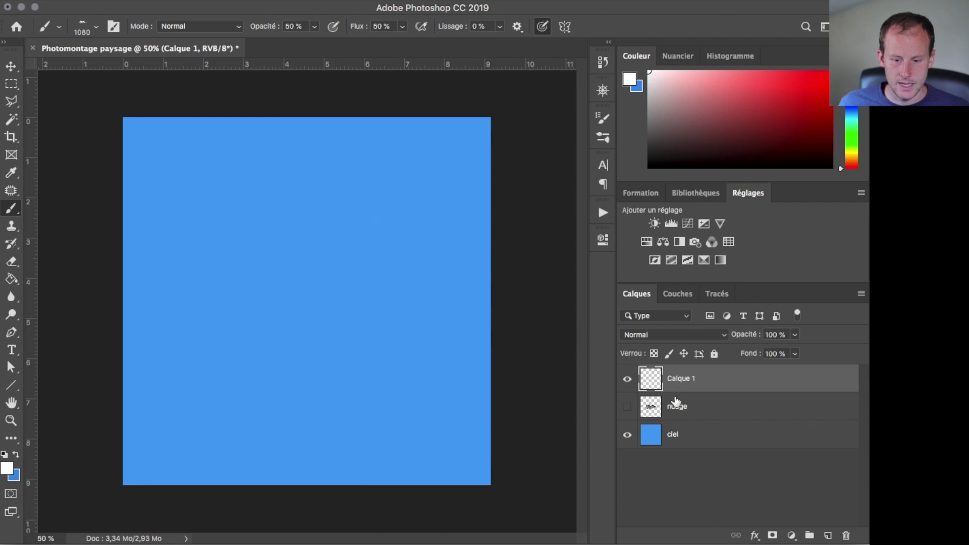
Try the adjusted cloud brush with a diagonal test stroke across the upper sky and undo it.
mouse_move(439, 161)
left_mouse_down()
mouse_move(411, 227)
mouse_move(376, 164)
mouse_move(354, 248)
mouse_move(368, 262)
mouse_move(402, 173)
mouse_move(323, 283)
mouse_move(422, 112)
mouse_move(334, 172)
mouse_move(335, 227)
mouse_move(368, 205)
mouse_move(357, 325)
left_mouse_up()
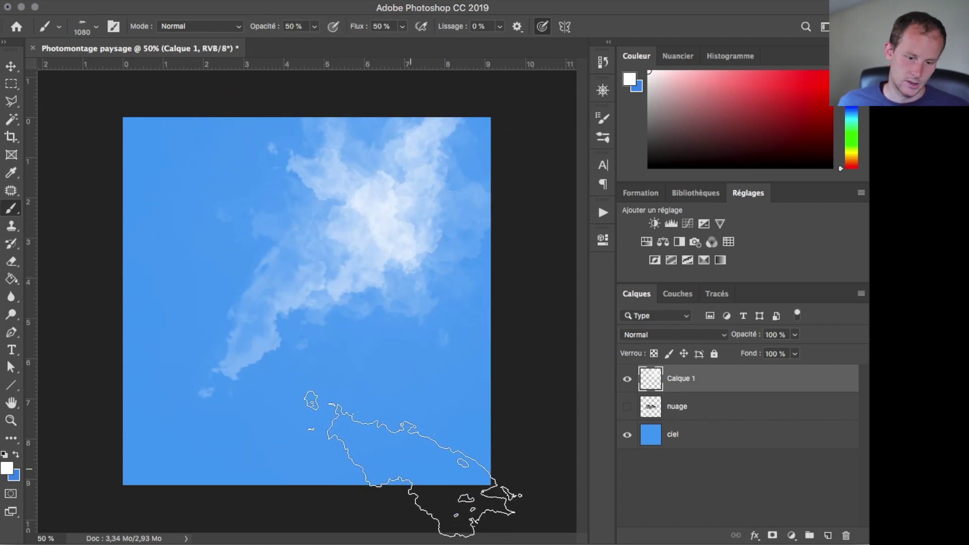
key("super+alt+z")
key("super+alt+z")
key("super+alt+z")
key("super+alt+z")
key("super+alt+z")
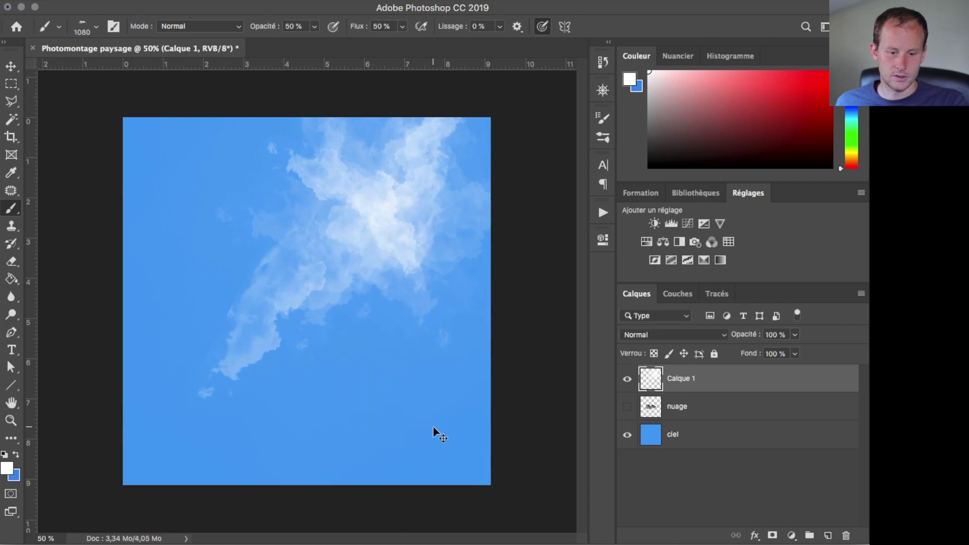
key("super+alt+z")
key("super+alt+z")
key("super+alt+z")
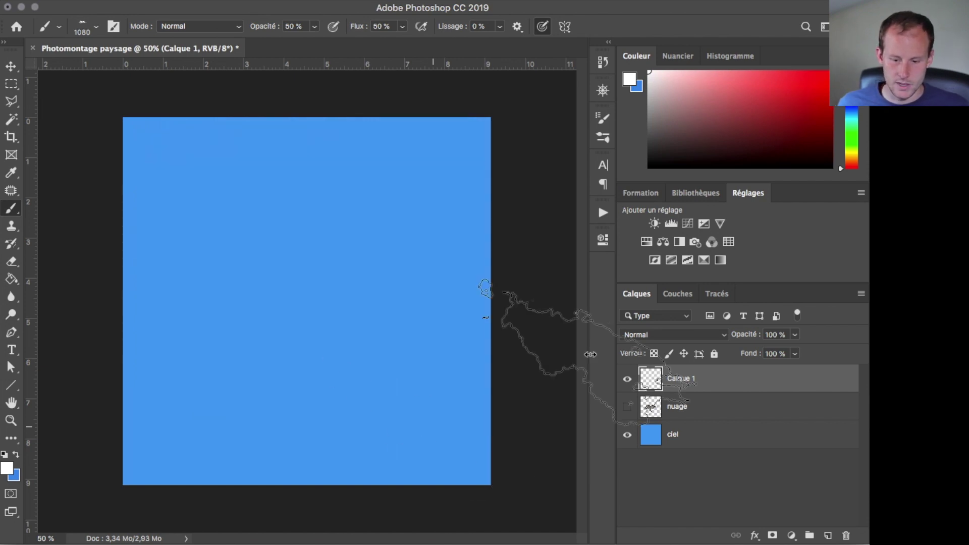
Delete the nuage layer and rename Calque 1 as "Nuage".
left_click(628, 407)
left_click_drag(681, 411, 845, 534)
double_click(681, 383)
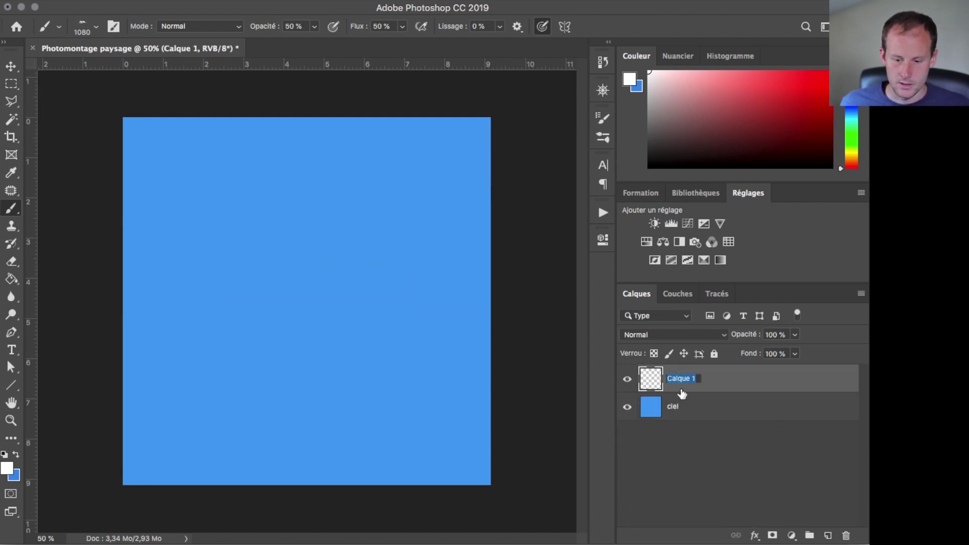
type("Nuage")
key("Return")
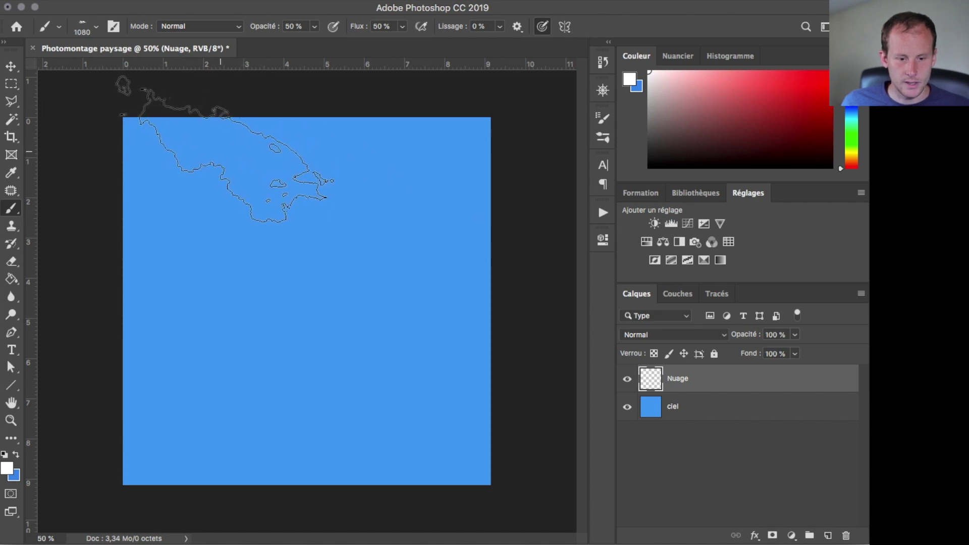
Paint a dense white cloud mass over the upper-left part of the sky and a smaller cloud in the upper-right corner.
left_click(222, 151)
left_click(212, 141)
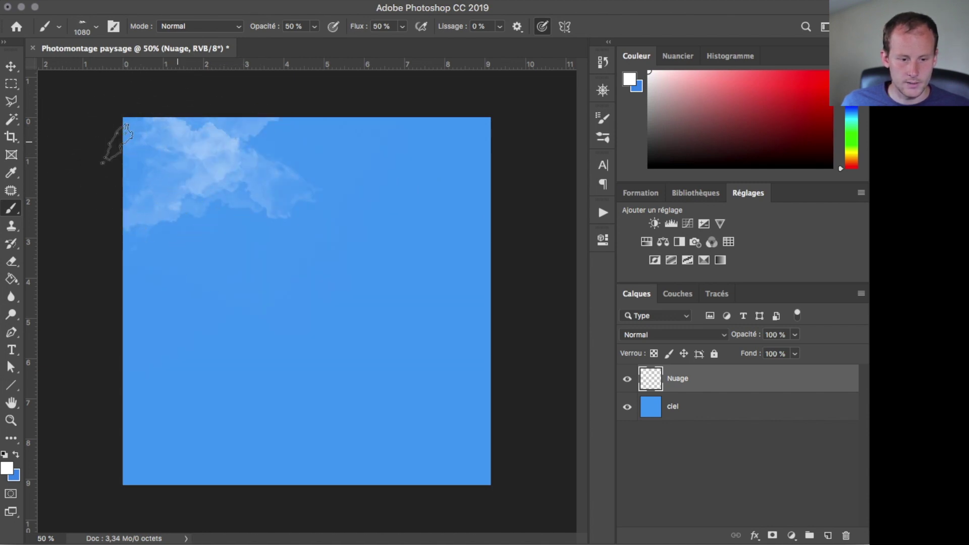
left_click(166, 186)
left_click(220, 194)
left_click_drag(250, 197, 150, 266)
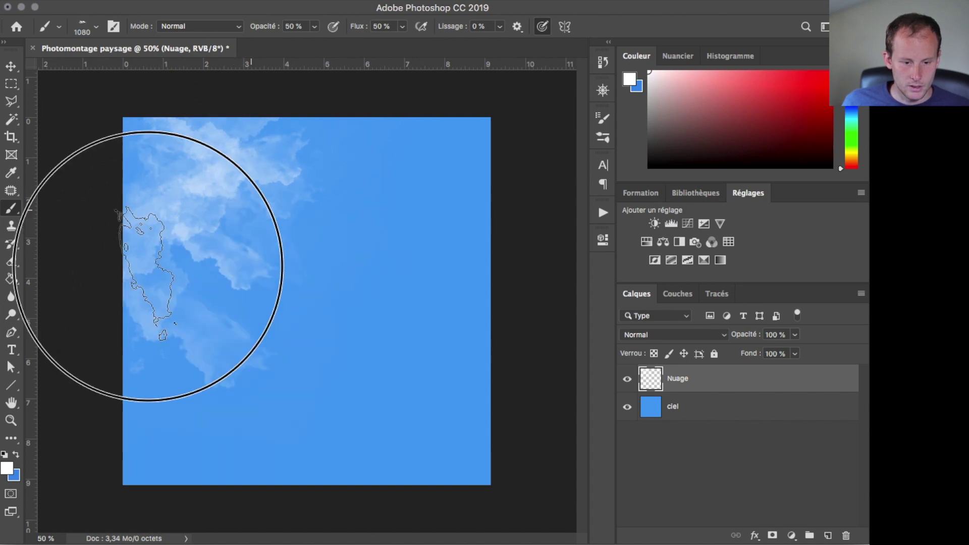
left_click_drag(207, 246, 228, 185)
mouse_move(242, 152)
left_mouse_down()
mouse_move(138, 151)
mouse_move(180, 154)
mouse_move(128, 174)
mouse_move(162, 133)
left_mouse_up()
left_click(454, 149)
key("]")
key("]")
key("]")
key("]")
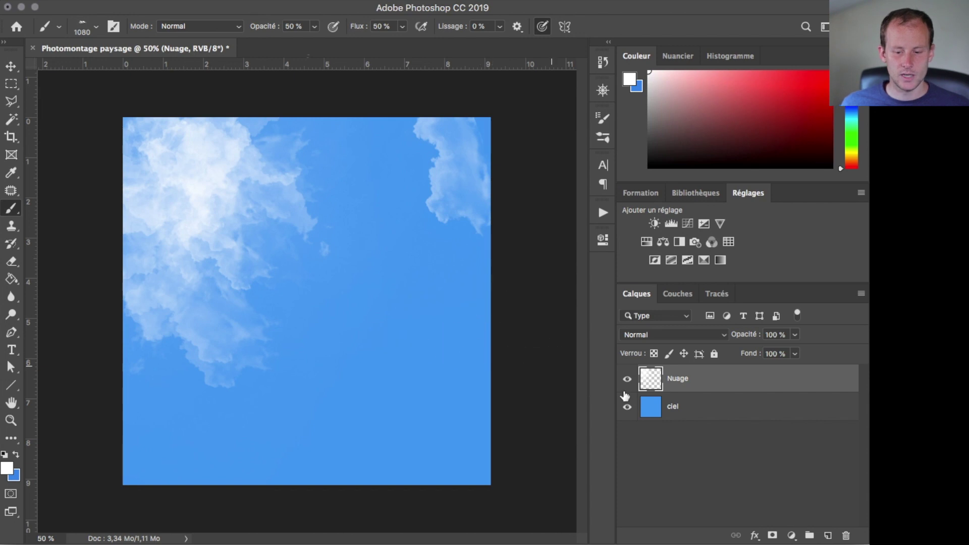
Add a layer mask to the Nuage layer and dab black on it with the cloud brush to thin both clouds.
left_click(772, 536)
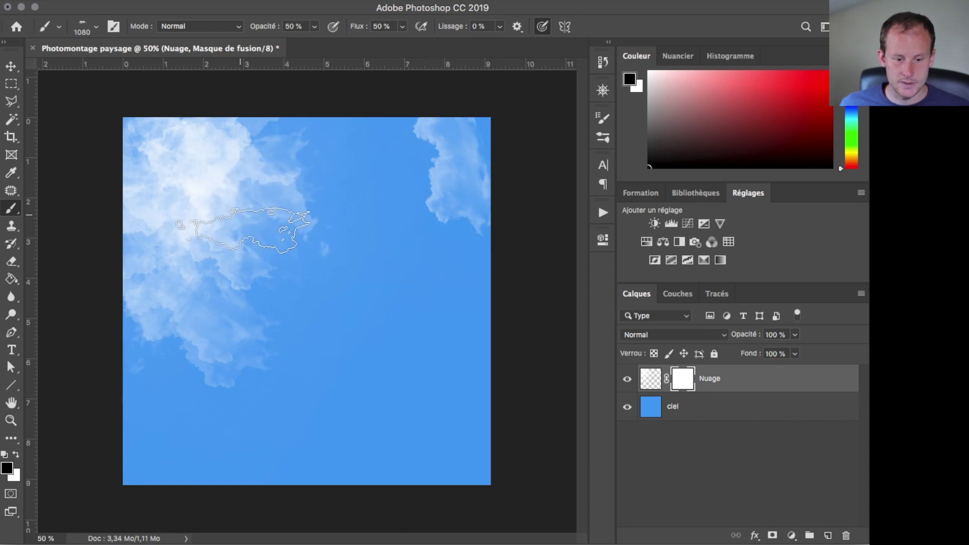
left_click(272, 189)
left_click(251, 264)
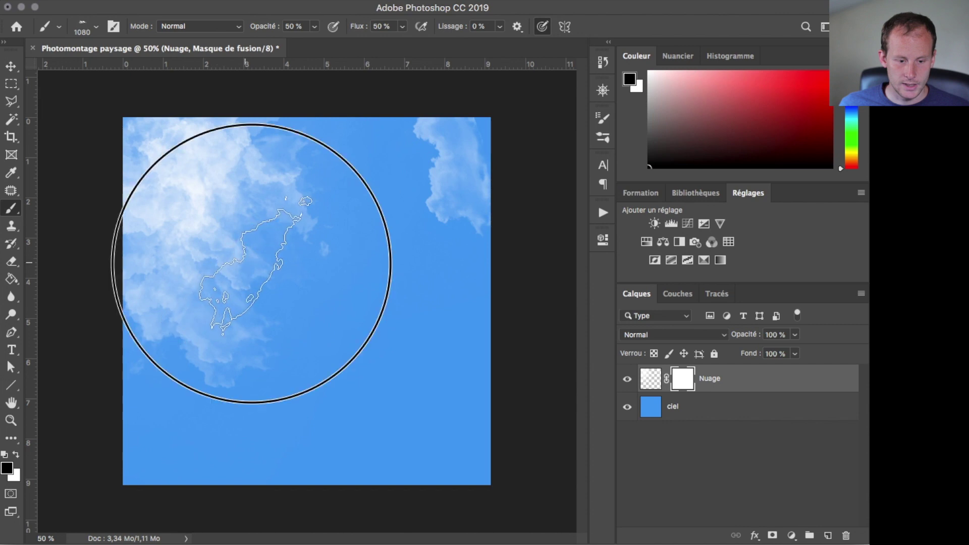
left_click(224, 328)
left_click(202, 196)
left_click(468, 182)
left_click(452, 144)
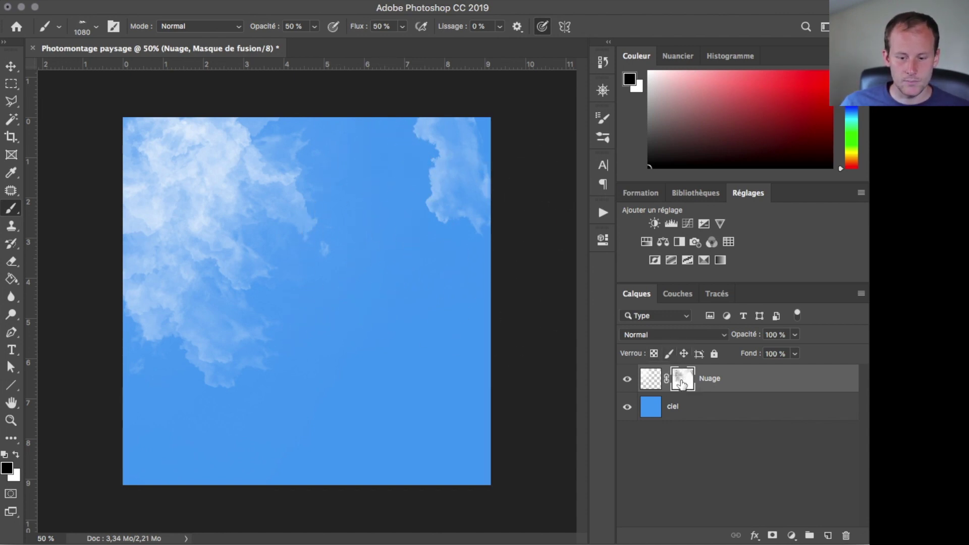
Rename the Nuage layer as "Nuages".
double_click(721, 382)
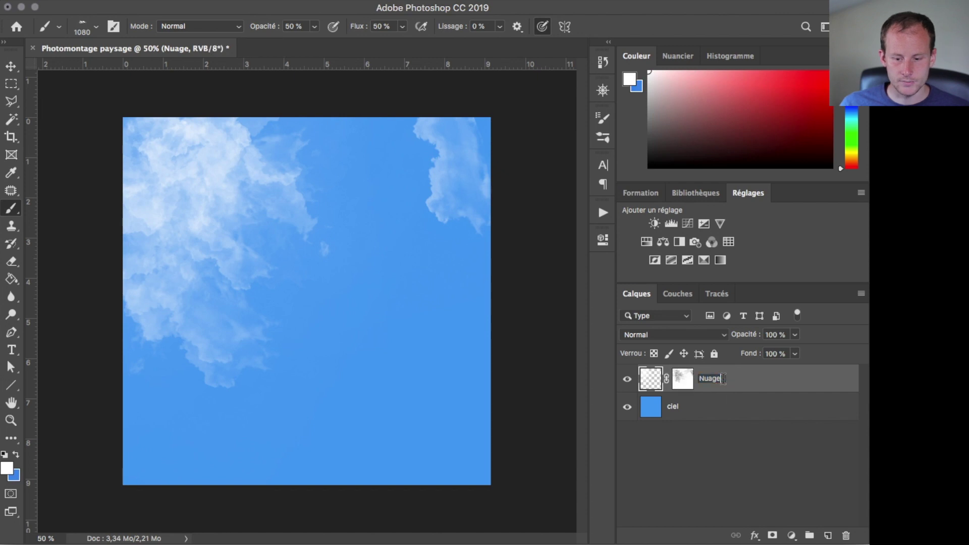
type("s")
key("Return")
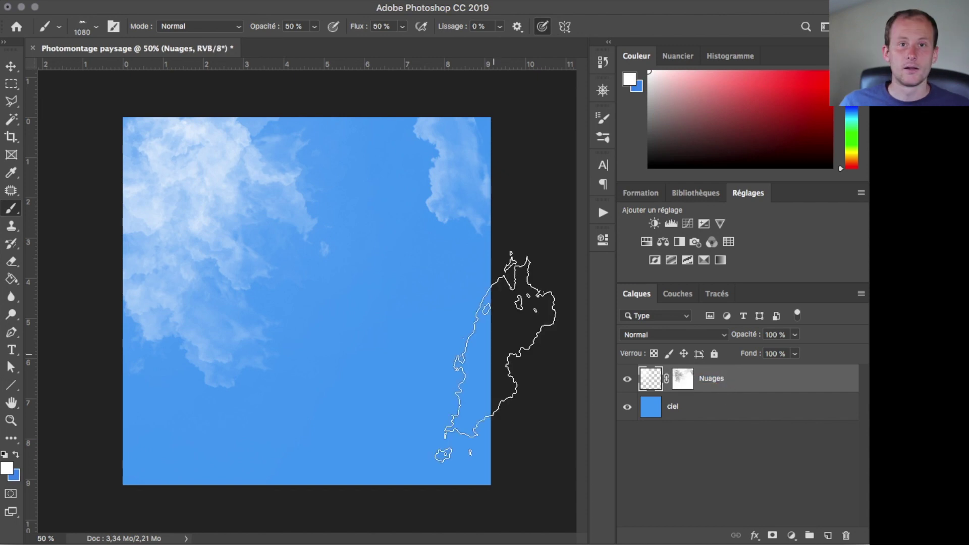
Add a new layer named "soleil" and place it between the Nuages and ciel layers.
left_click(823, 537)
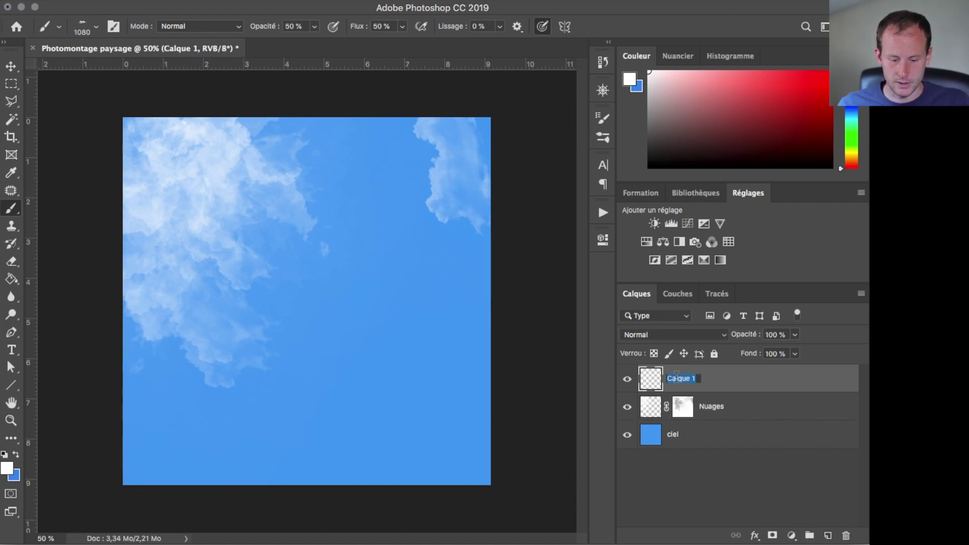
type("soleil")
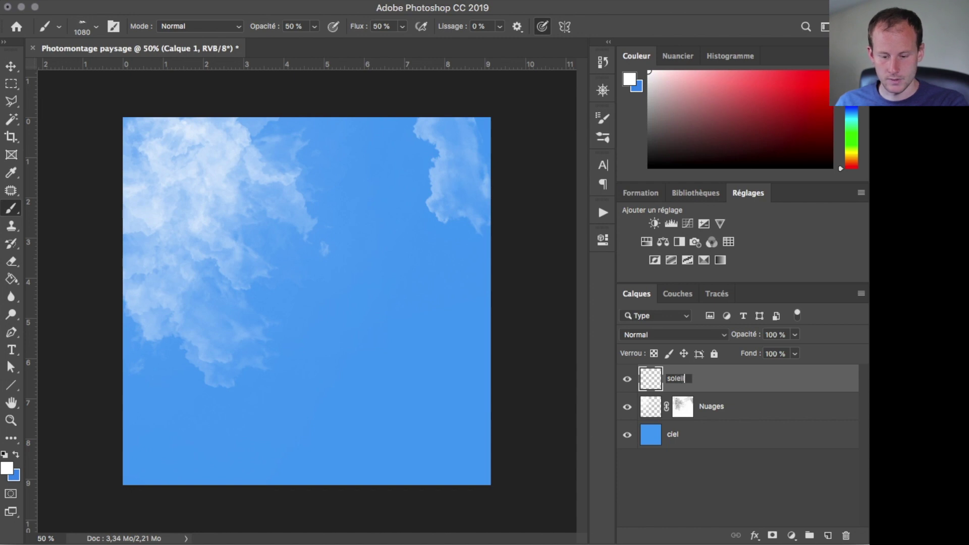
key("Return")
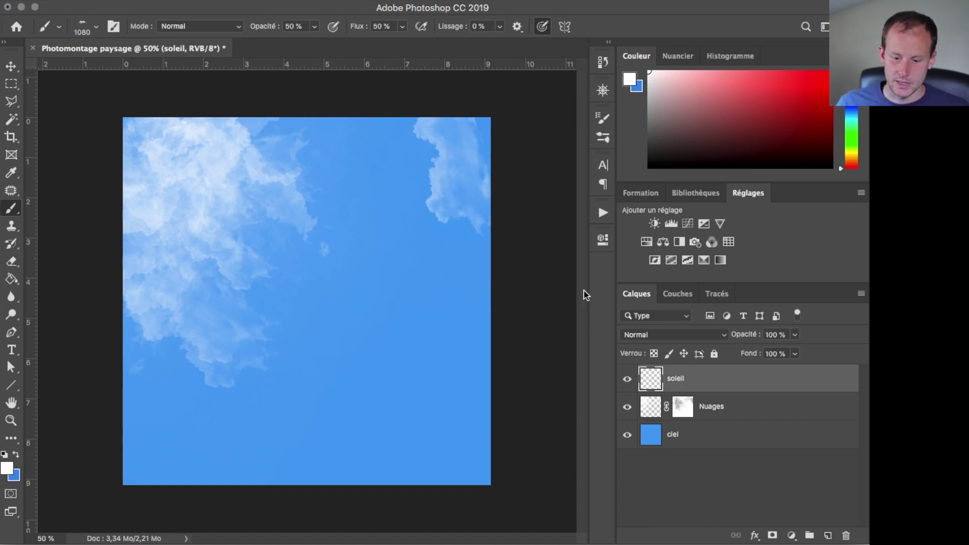
left_click_drag(678, 381, 677, 415)
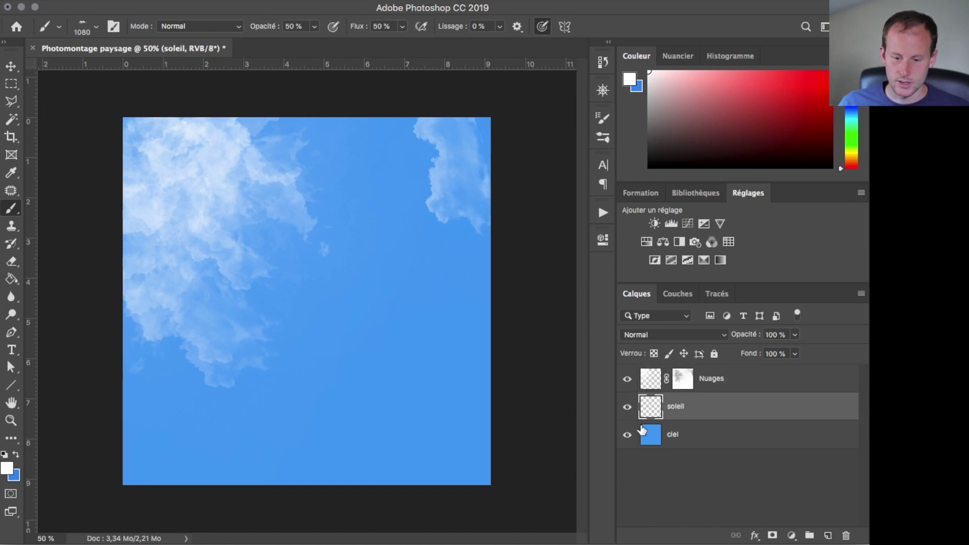
Set up the Gradient tool with a radial gradient and the black-to-white preset.
left_click(12, 280)
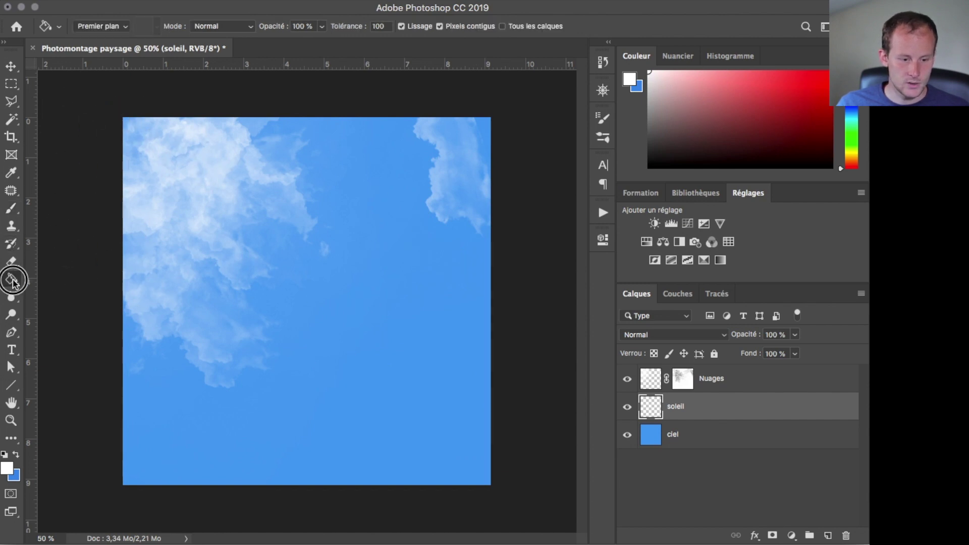
left_click(56, 277)
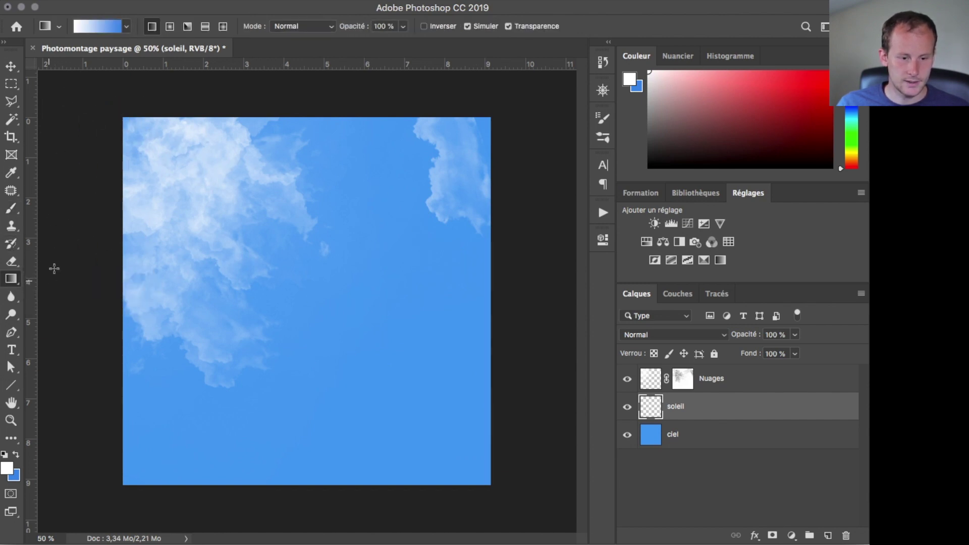
left_click(169, 26)
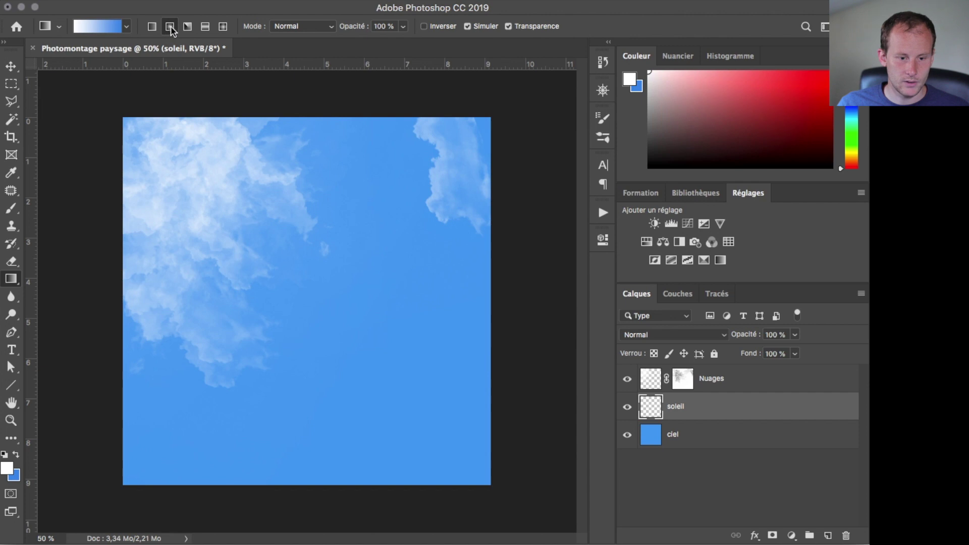
left_click(126, 27)
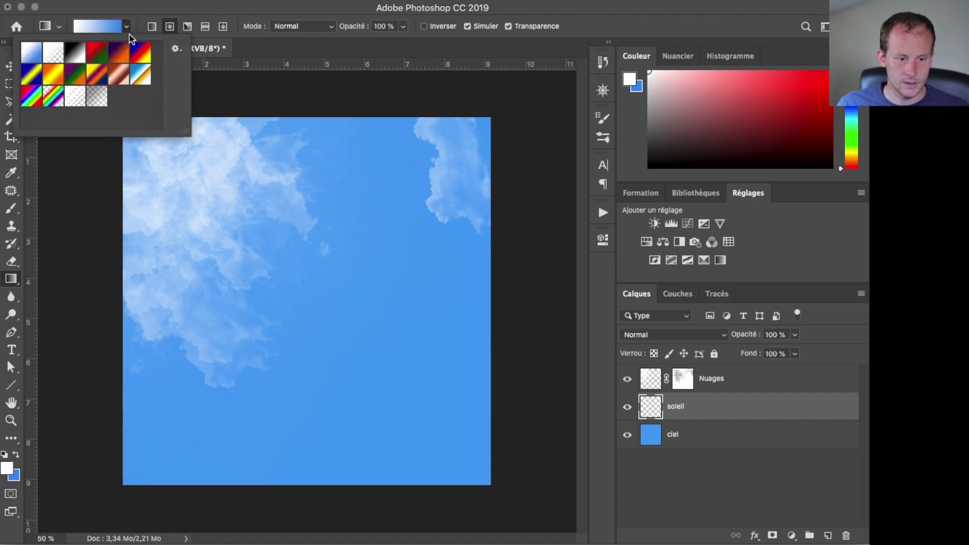
left_click(76, 60)
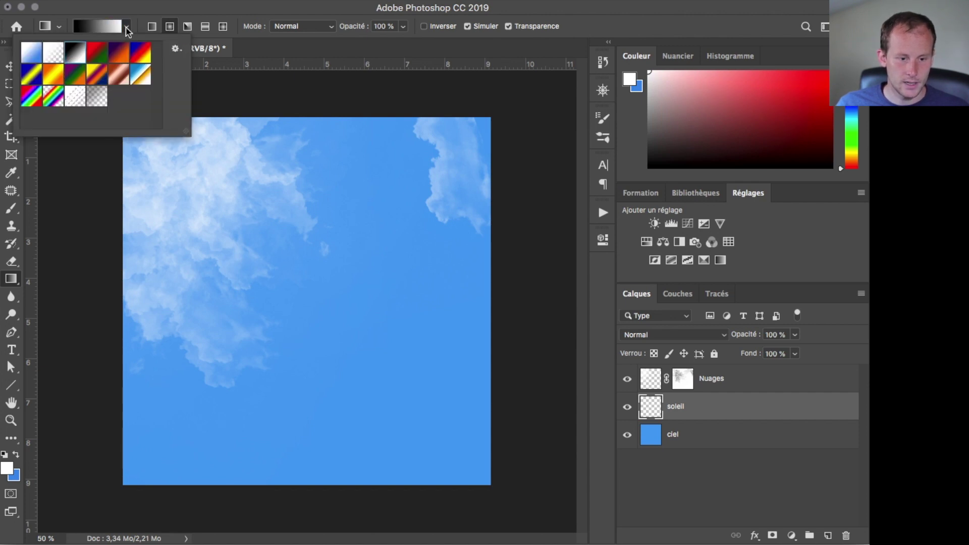
Edit the black-to-white gradient preset and change its black start colour stop to white.
left_click(107, 29)
left_click(87, 28)
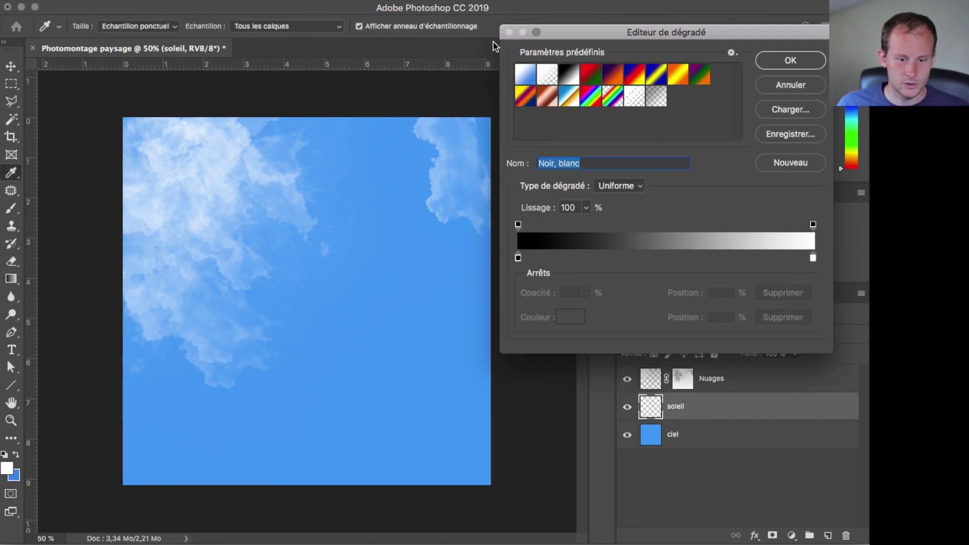
left_click_drag(592, 41, 510, 148)
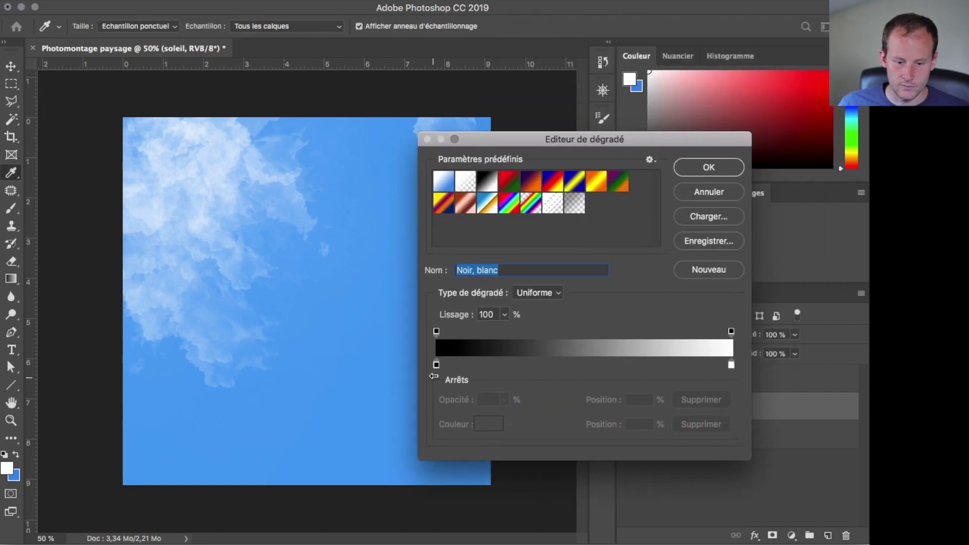
left_click(437, 364)
left_click(484, 429)
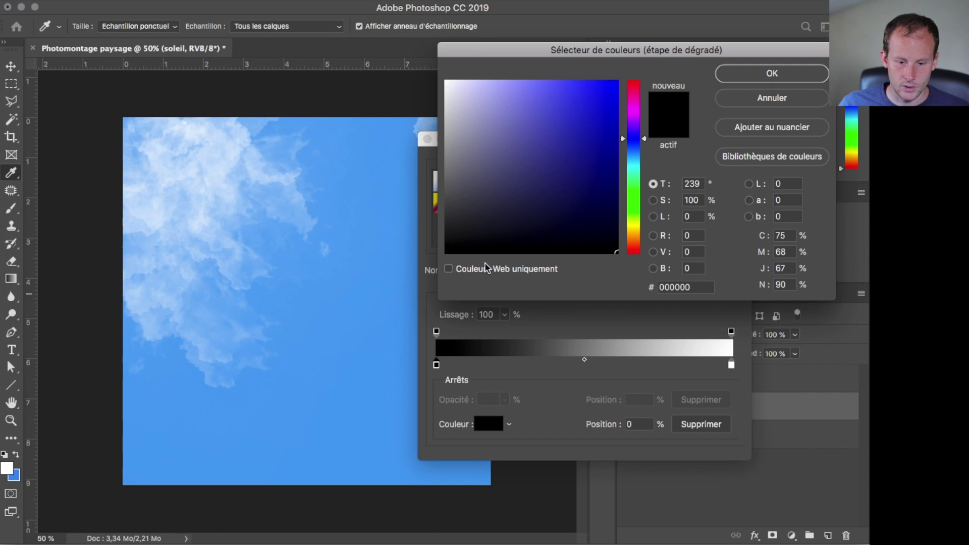
left_click_drag(482, 162, 418, 25)
left_click(795, 73)
Set the gradient's end colour stop to pure red (ff0000).
left_click(732, 364)
double_click(732, 365)
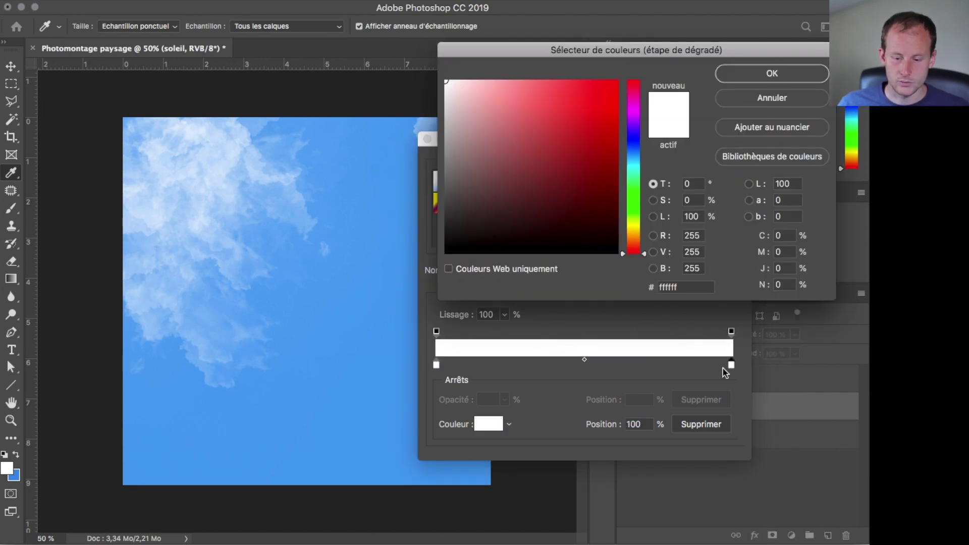
left_click_drag(590, 109, 651, 78)
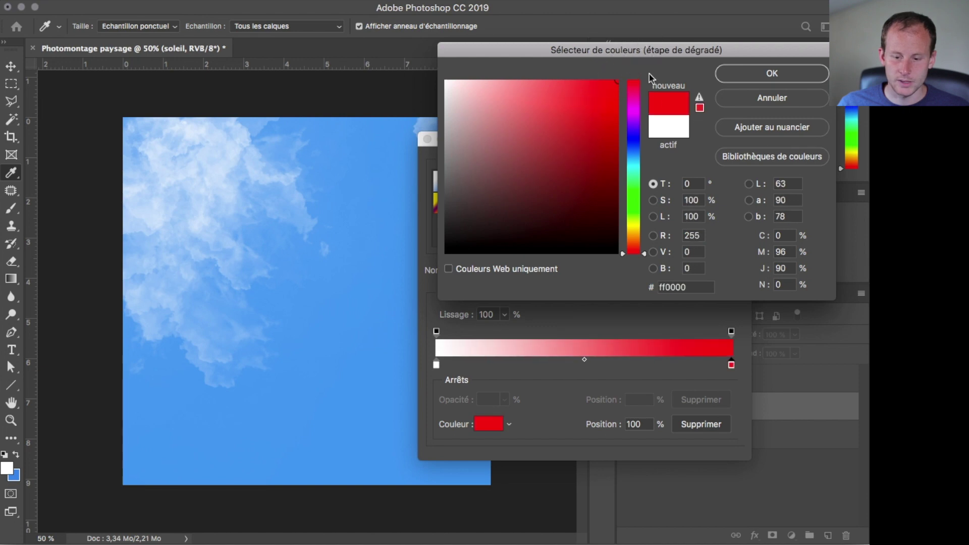
left_click(752, 77)
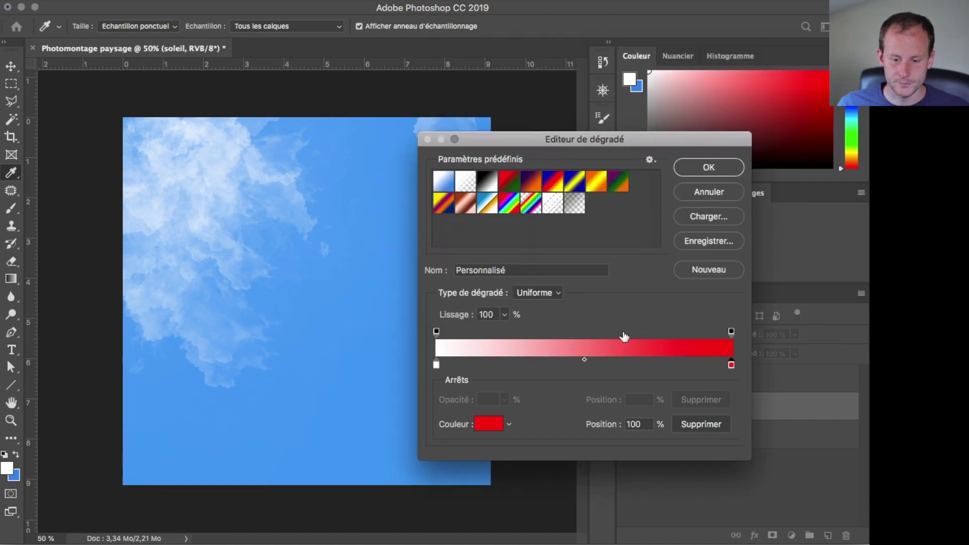
Move the white stop inward to nearly a third of the gradient and add an orange ff8400 stop at 56 %.
left_click_drag(437, 365, 522, 365)
left_click(598, 365)
left_click_drag(595, 366, 602, 367)
left_click(600, 365)
double_click(602, 367)
left_click_drag(631, 163, 631, 237)
left_click_drag(603, 134, 641, 50)
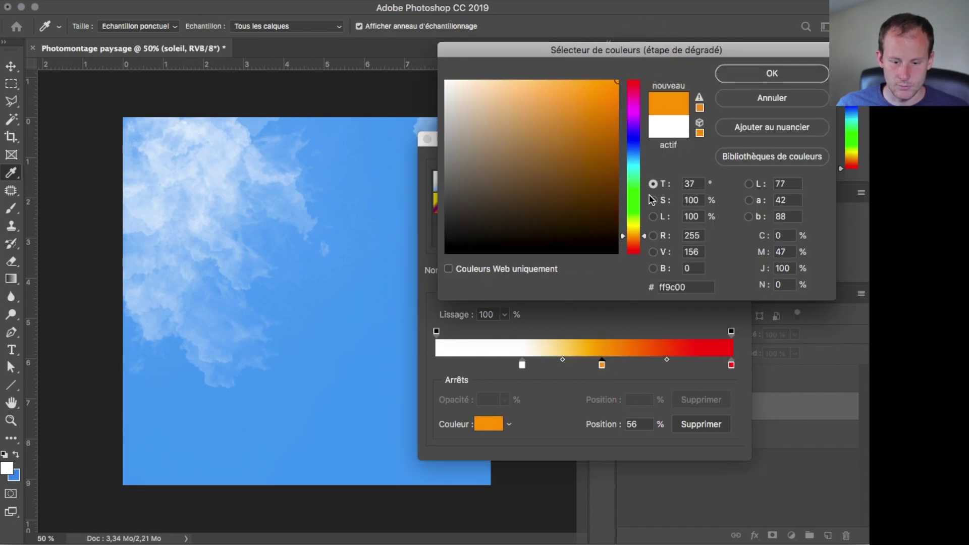
left_click(645, 240)
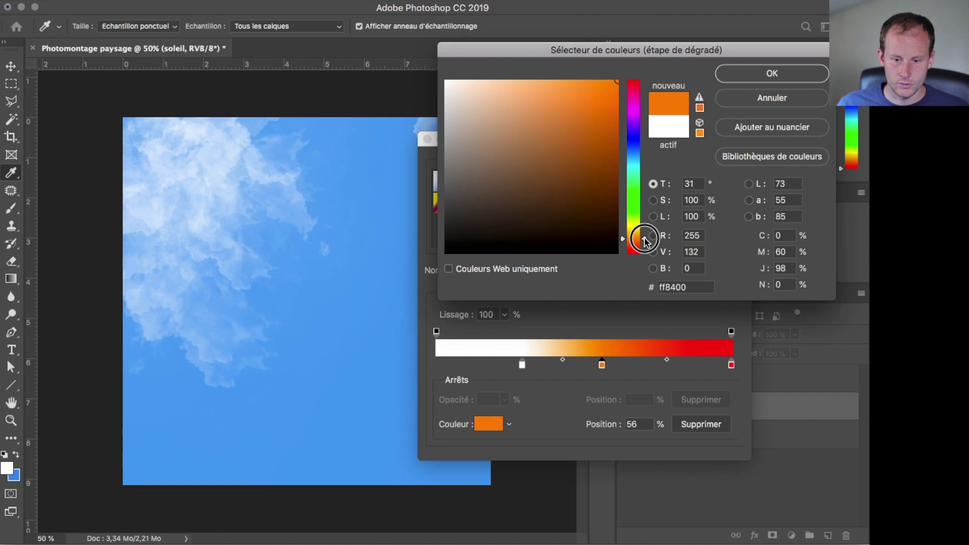
left_click(763, 73)
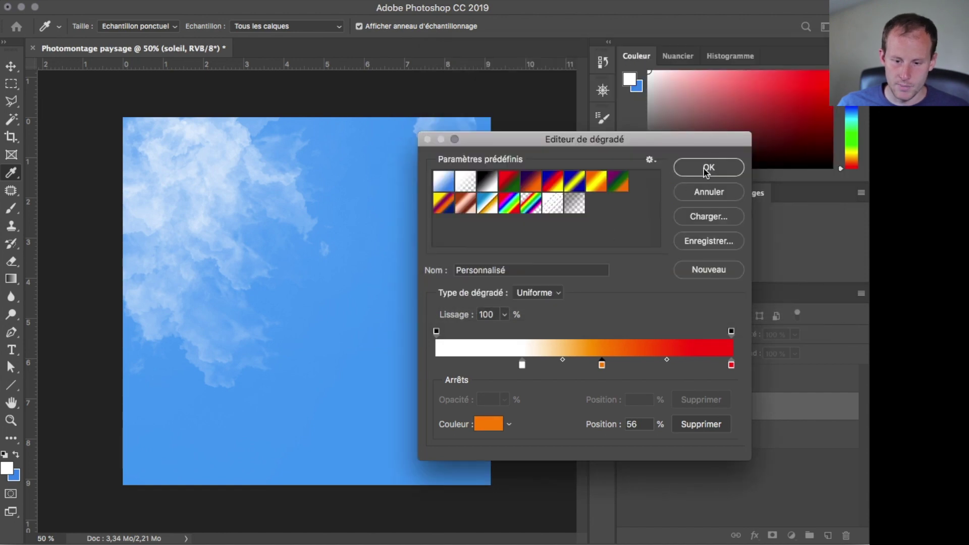
left_click(708, 168)
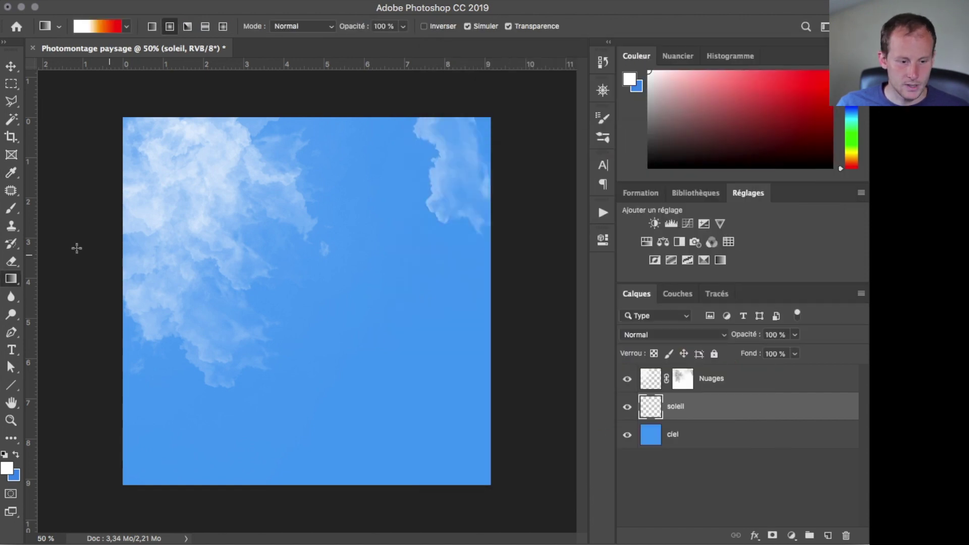
Draw a small radial gradient sun mid-canvas on the soleil layer and mask the layer to a circular selection around it.
left_click_drag(304, 304, 281, 303)
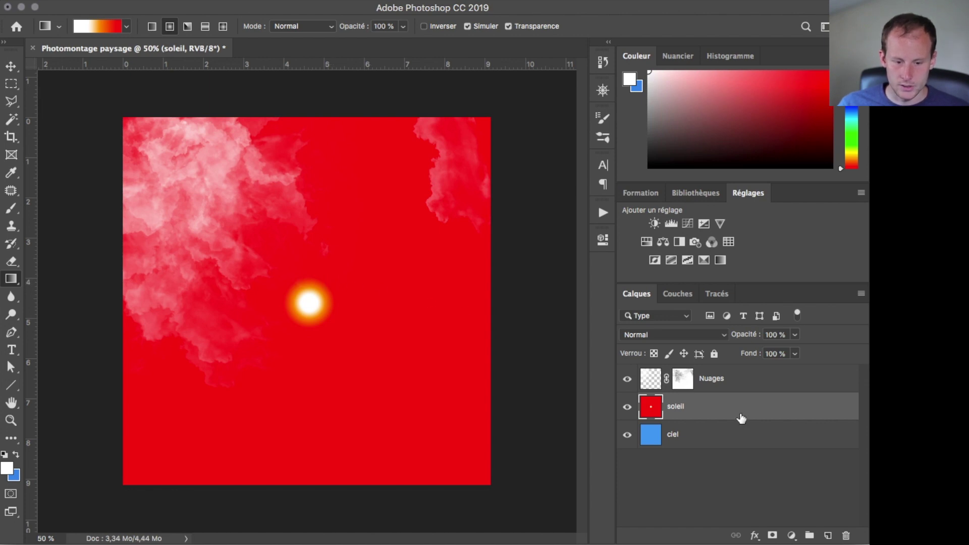
left_click(11, 84)
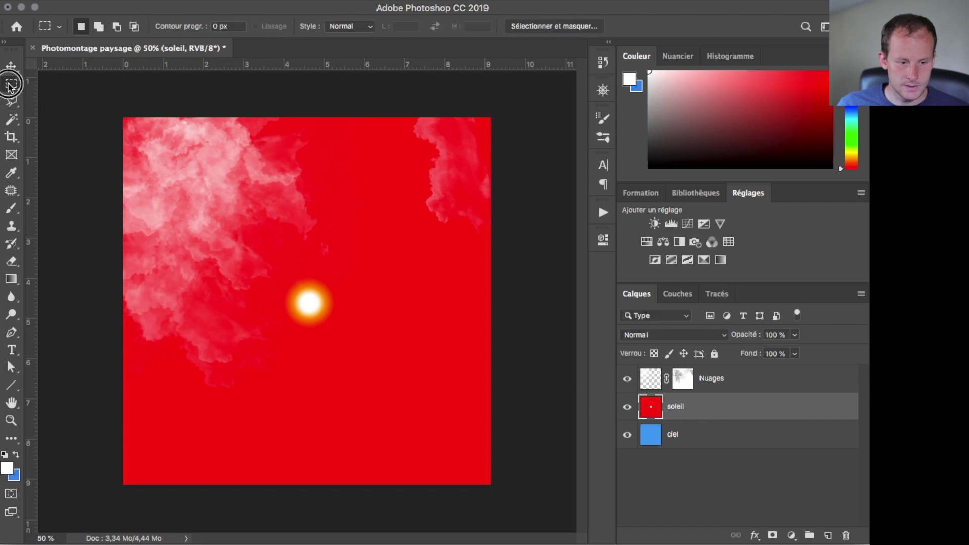
left_click(65, 96)
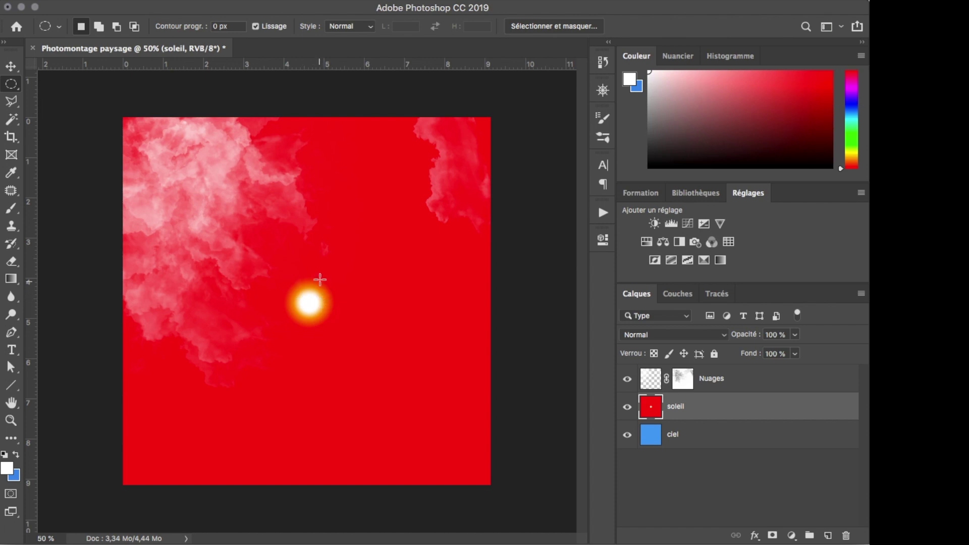
left_click_drag(308, 304, 198, 276)
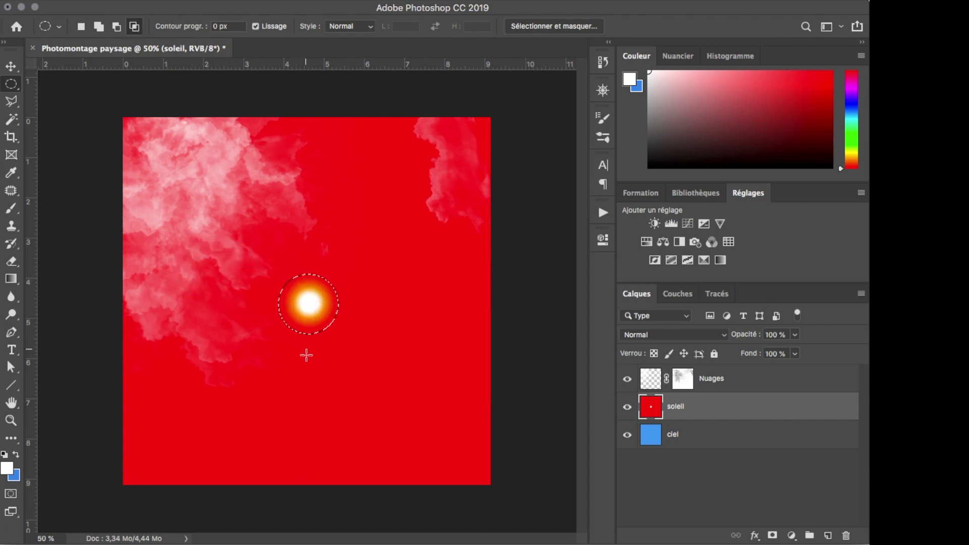
left_click(772, 535)
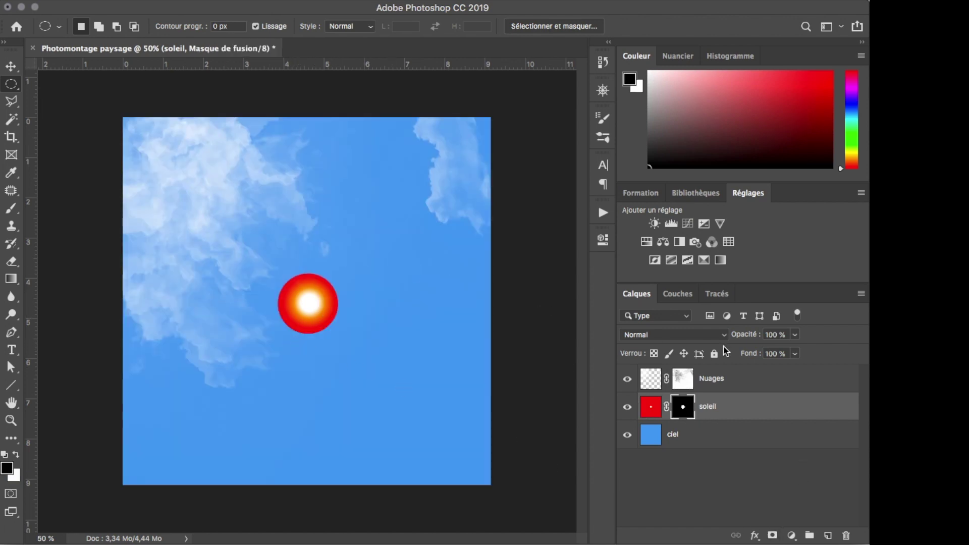
Set the soleil layer's blend mode to Superposition and soften the edge of its mask with a Gaussian blur.
left_click(723, 336)
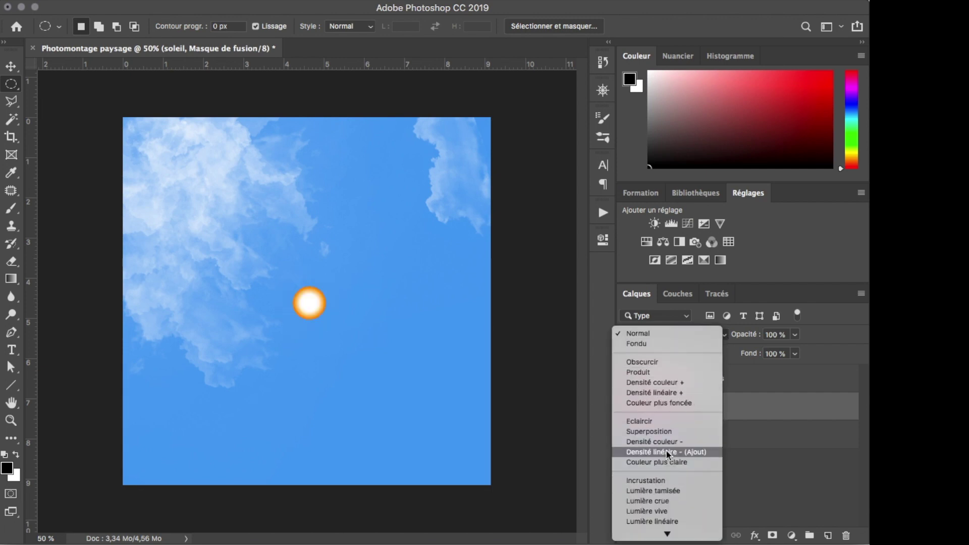
left_click(658, 430)
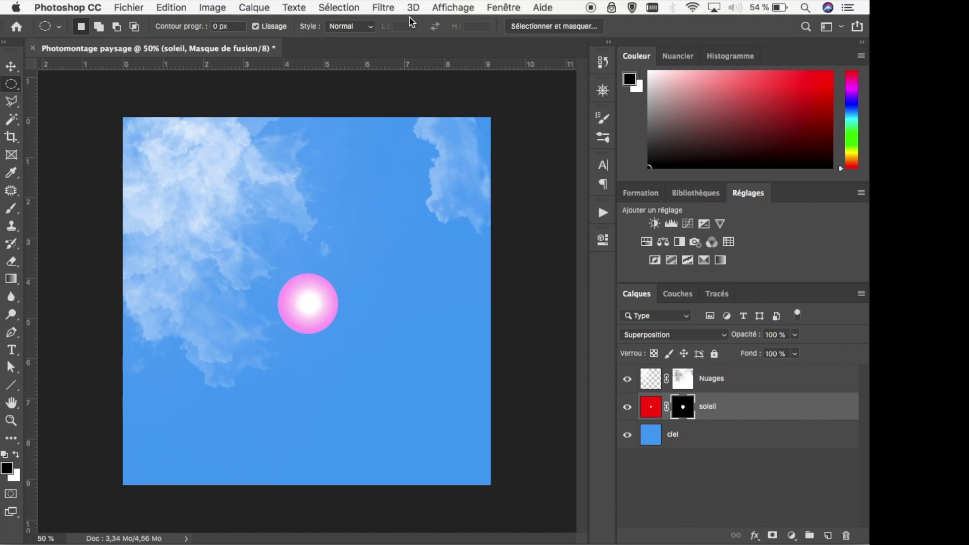
left_click(383, 7)
mouse_move(410, 208)
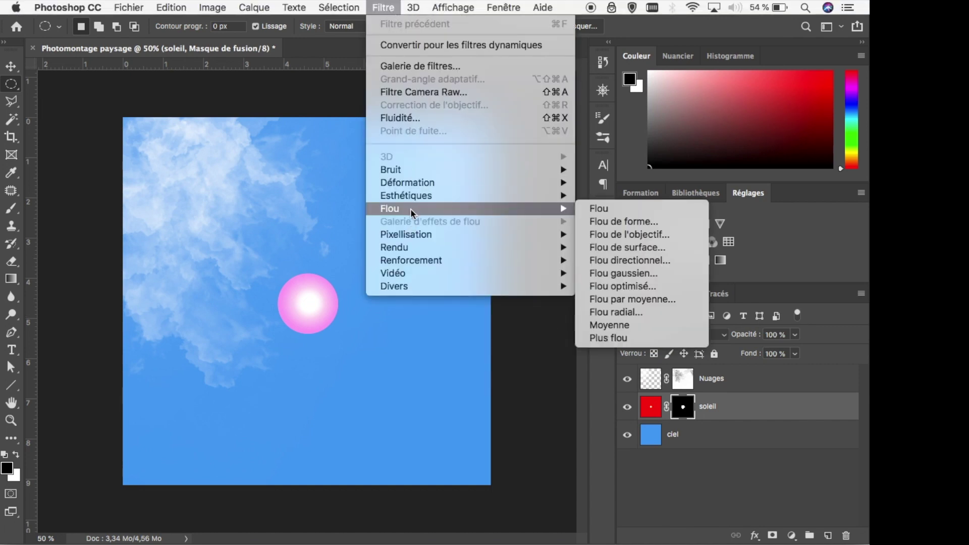
left_click(610, 275)
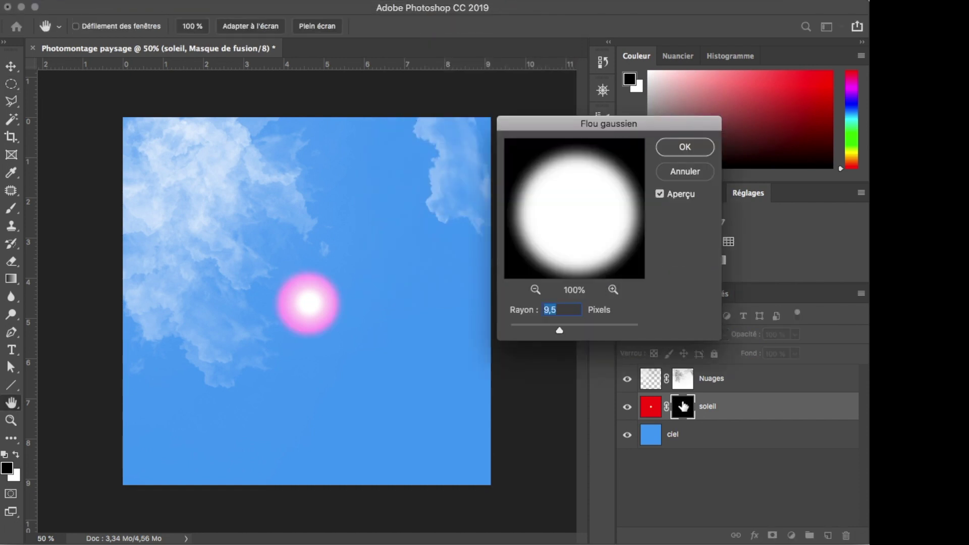
mouse_move(562, 330)
left_mouse_down()
mouse_move(604, 331)
mouse_move(573, 331)
left_mouse_up()
left_click(674, 146)
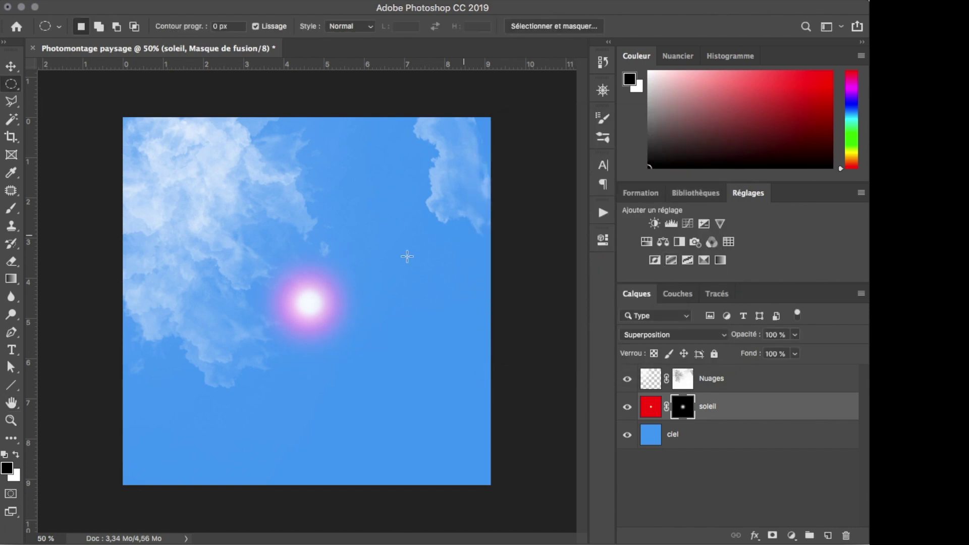
Lower the soleil layer's opacity to 91 %.
mouse_move(787, 356)
left_mouse_down()
mouse_move(778, 352)
mouse_move(792, 353)
left_mouse_up()
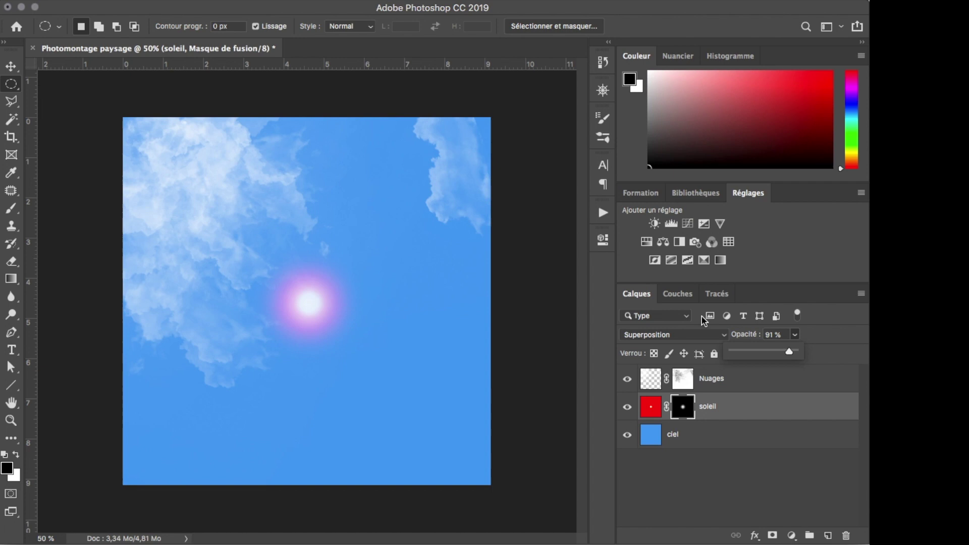
left_click(795, 339)
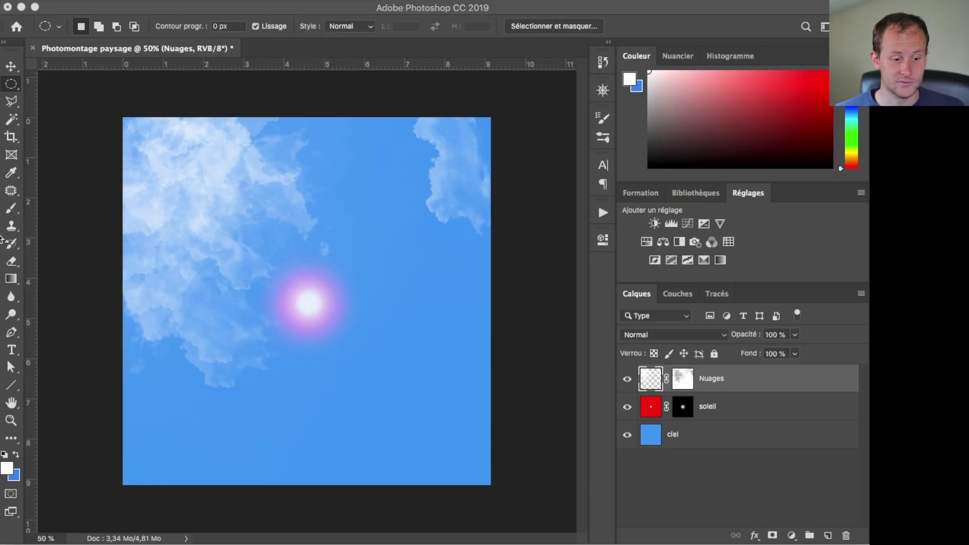
Place Montagne.jpg from the Finder as a new layer above Nuages, keeping it centred at full canvas width.
mouse_move(3, 250)
left_click(22, 193)
left_click(384, 194)
left_click_drag(383, 194, 293, 131)
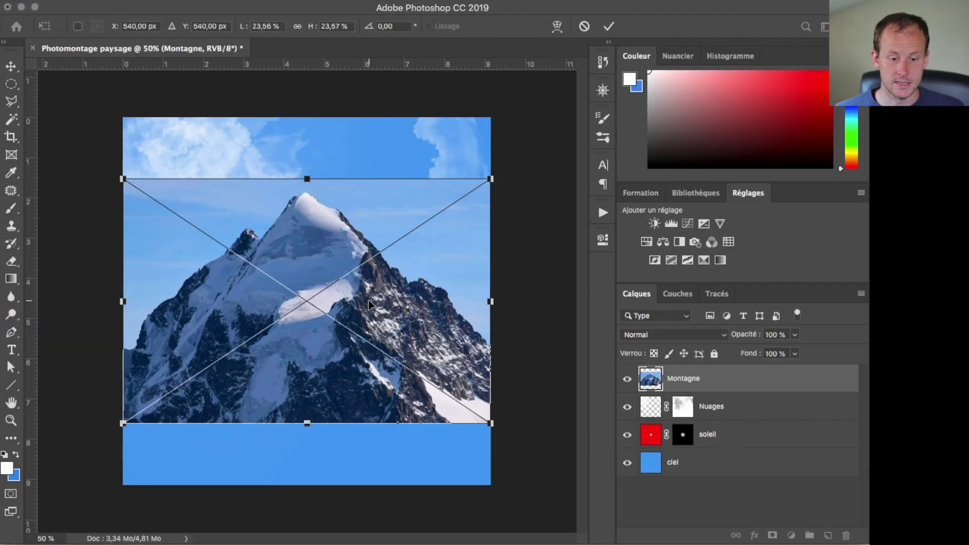
key("Return")
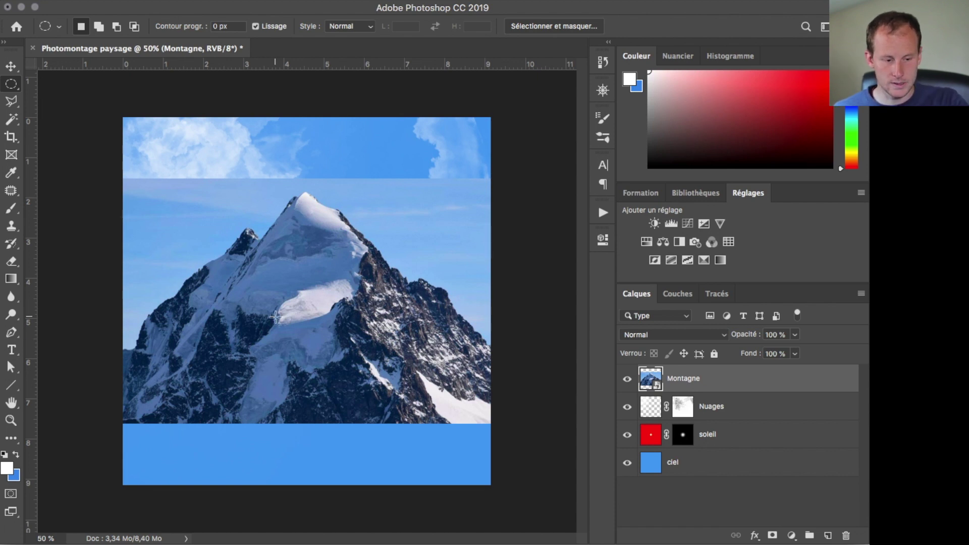
Select the mountain and, in Select and Mask, add the snow patch at its lower right with the Quick Selection tool.
key("w")
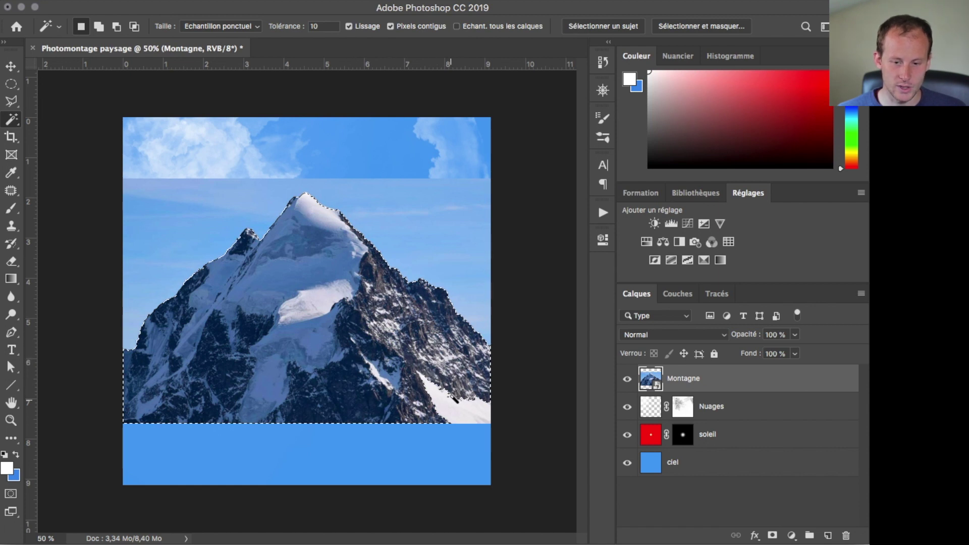
left_click(682, 31)
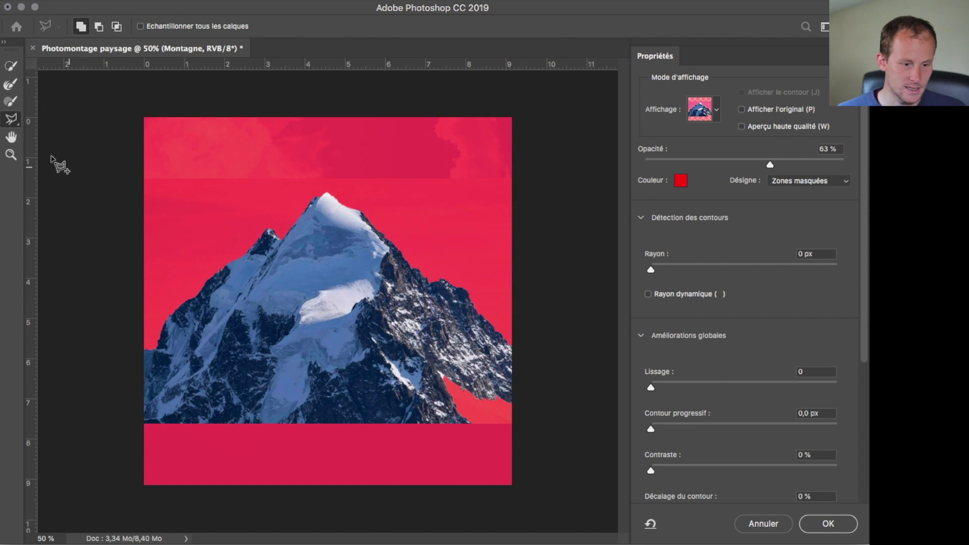
left_click(13, 67)
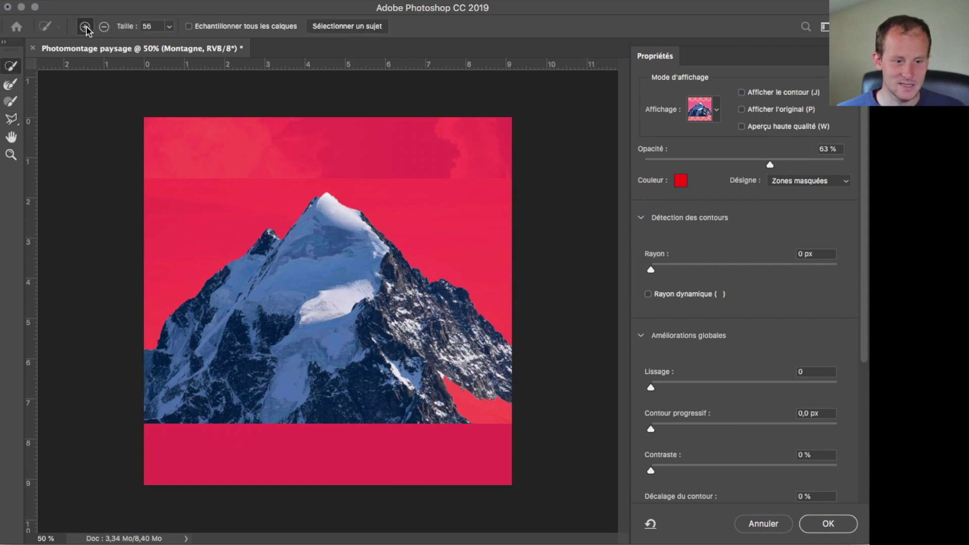
mouse_move(435, 378)
left_mouse_down()
mouse_move(464, 395)
mouse_move(451, 377)
mouse_move(502, 398)
mouse_move(442, 381)
mouse_move(442, 394)
mouse_move(463, 410)
mouse_move(440, 389)
mouse_move(455, 381)
mouse_move(492, 396)
left_mouse_up()
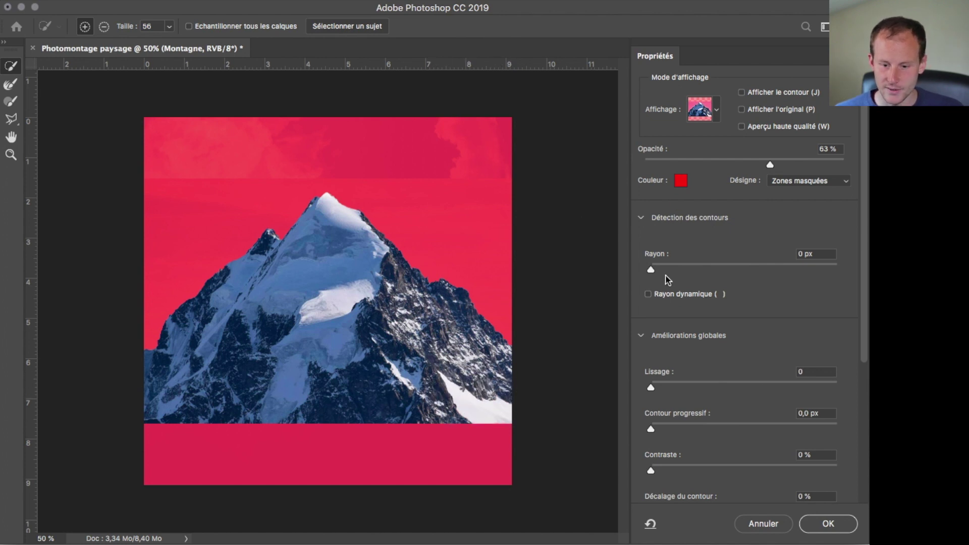
Refine the mountain selection with radius 1 px, smoothing 4 and edge shift -8 %, and use it as the Montagne layer's mask.
left_click_drag(650, 269, 665, 272)
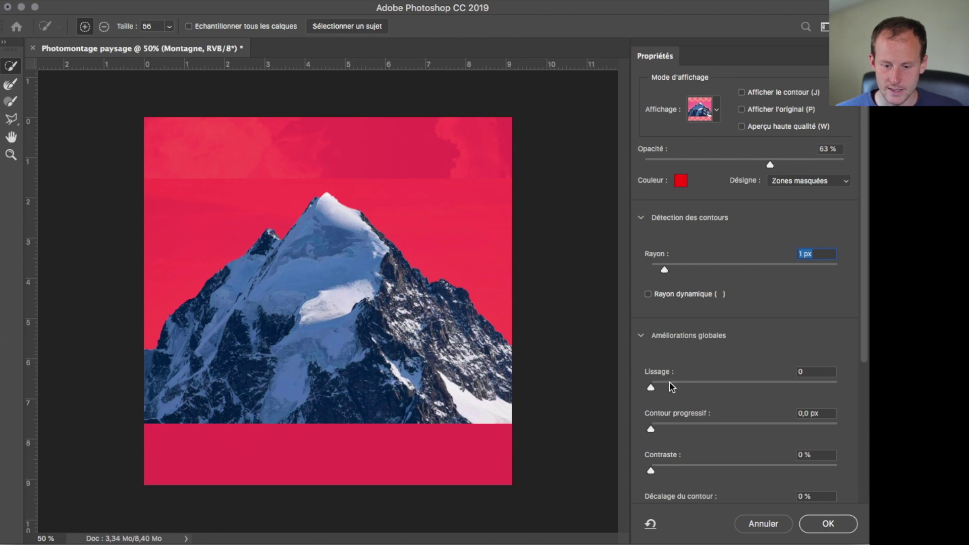
left_click_drag(671, 388, 658, 387)
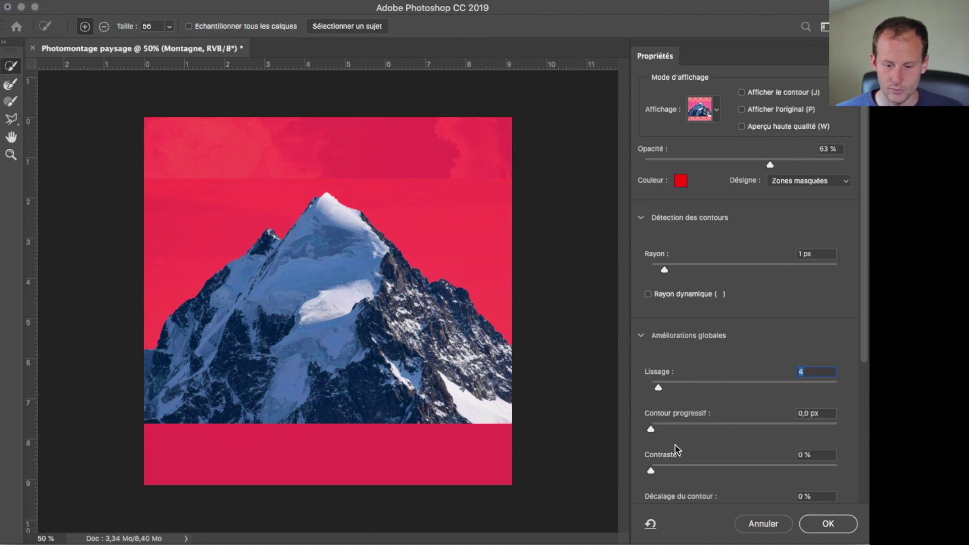
left_click_drag(866, 373, 838, 455)
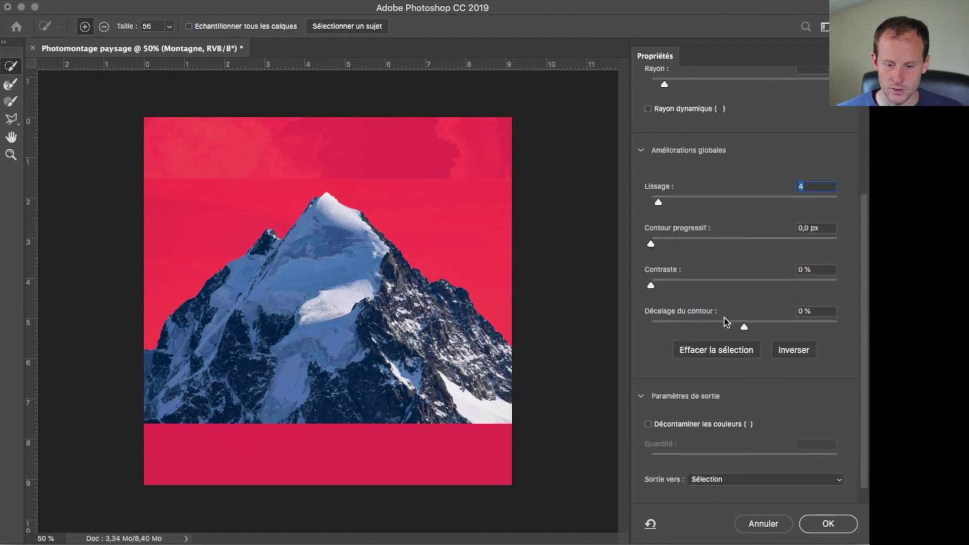
left_click_drag(742, 326, 736, 334)
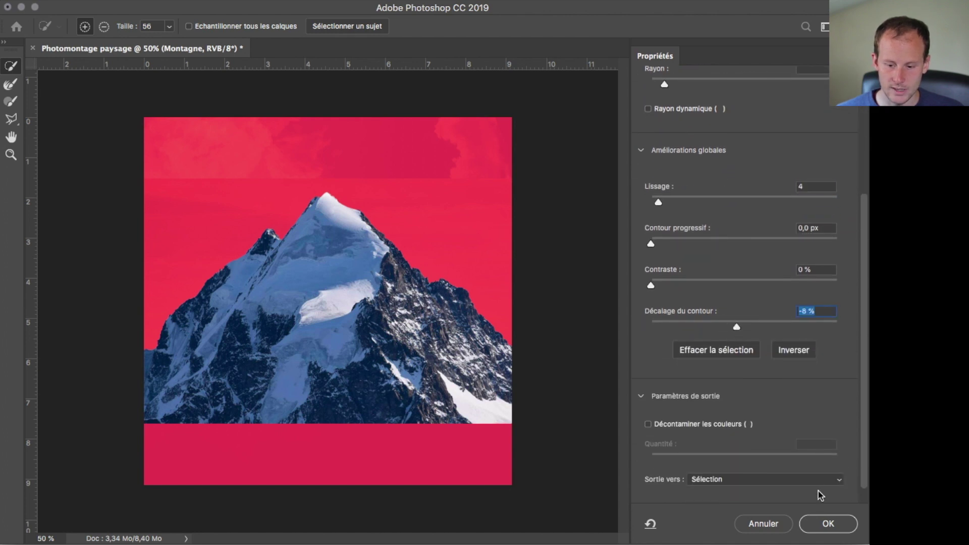
left_click(826, 524)
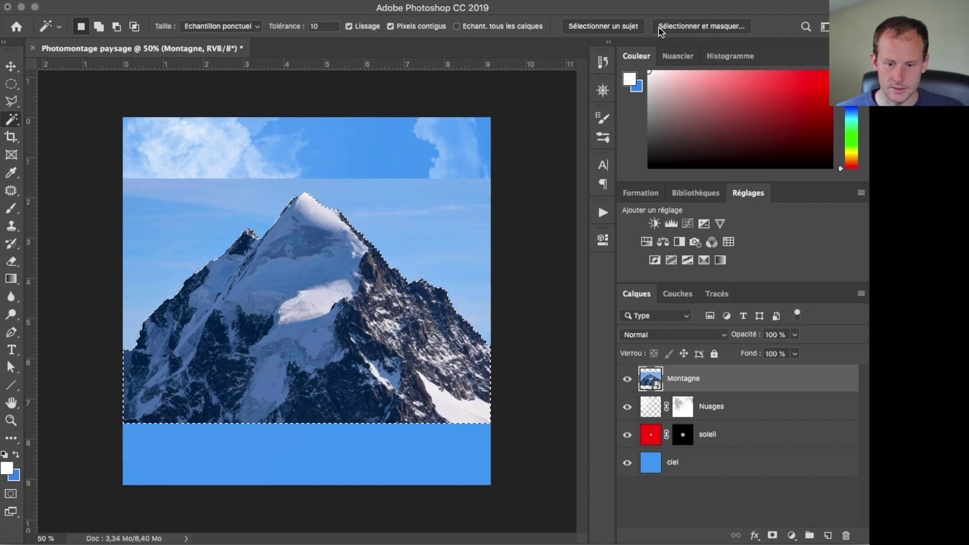
left_click(772, 535)
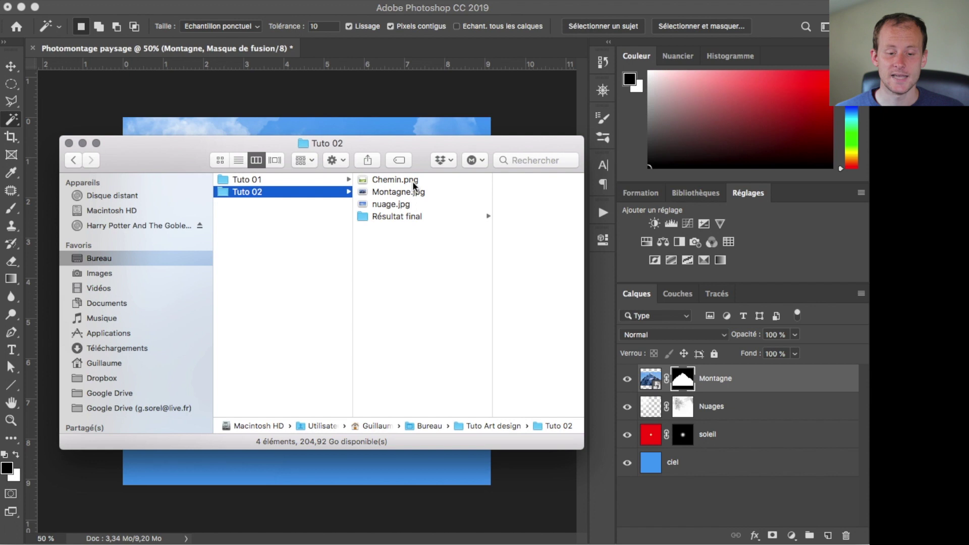
Place Chemin.png from the Finder as a new layer above Montagne, keeping it centred at full canvas width.
mouse_move(388, 180)
left_mouse_down()
mouse_move(372, 133)
mouse_move(374, 172)
left_mouse_up()
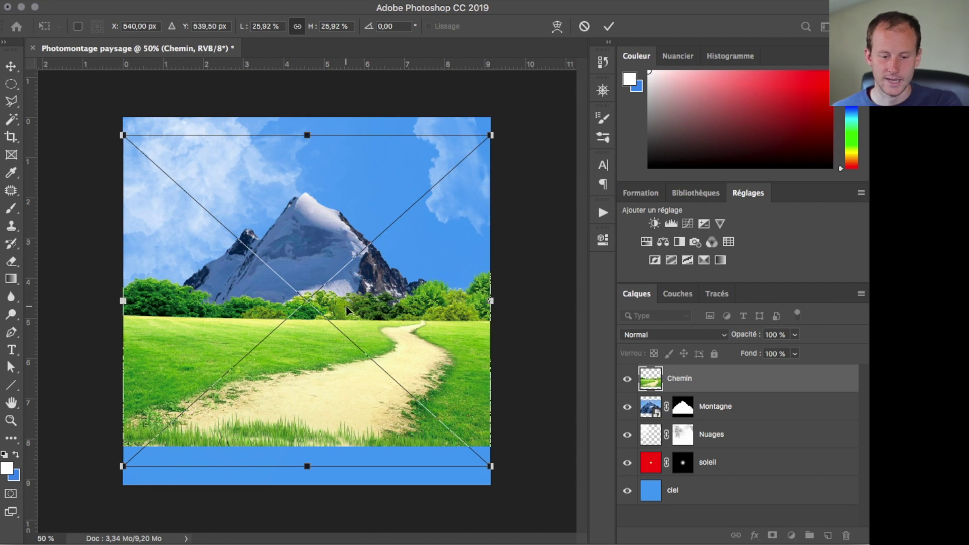
key("Return")
key("w")
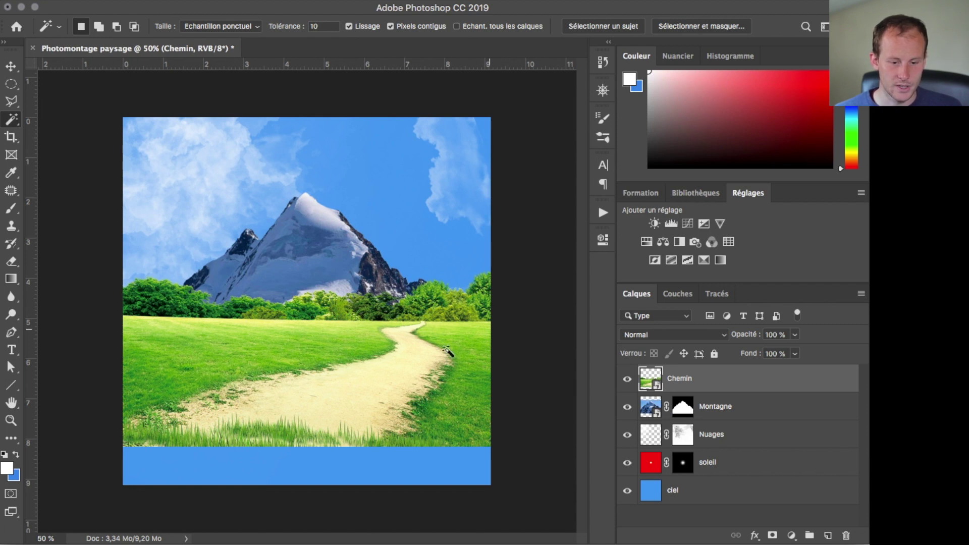
Outline the area below the trees with the Polygonal Lasso and use the selection as the Chemin layer's mask.
left_click(7, 85)
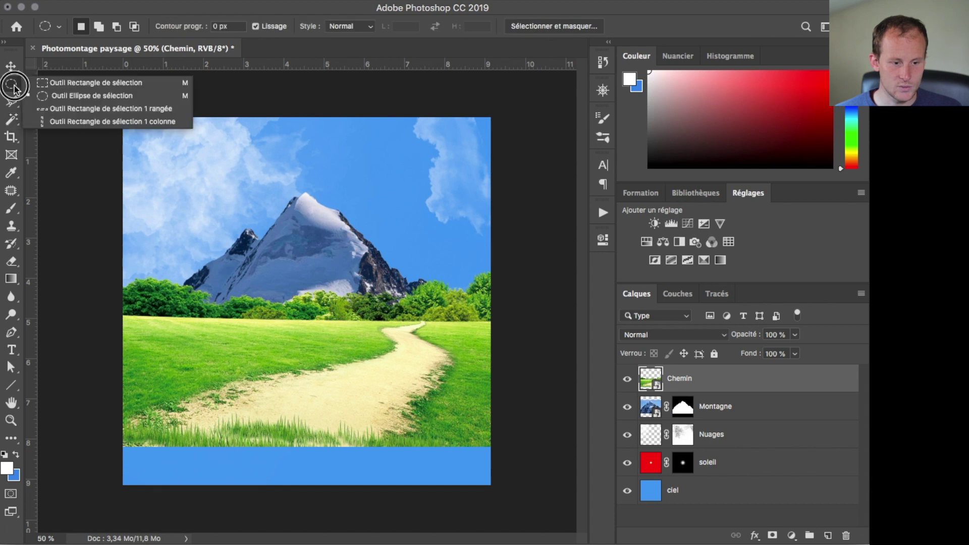
left_click(11, 101)
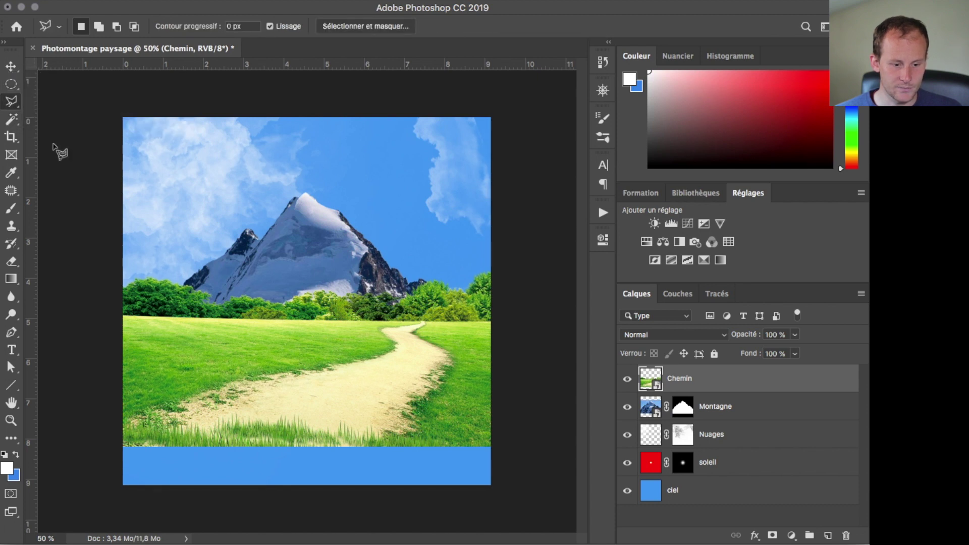
key("super+plus")
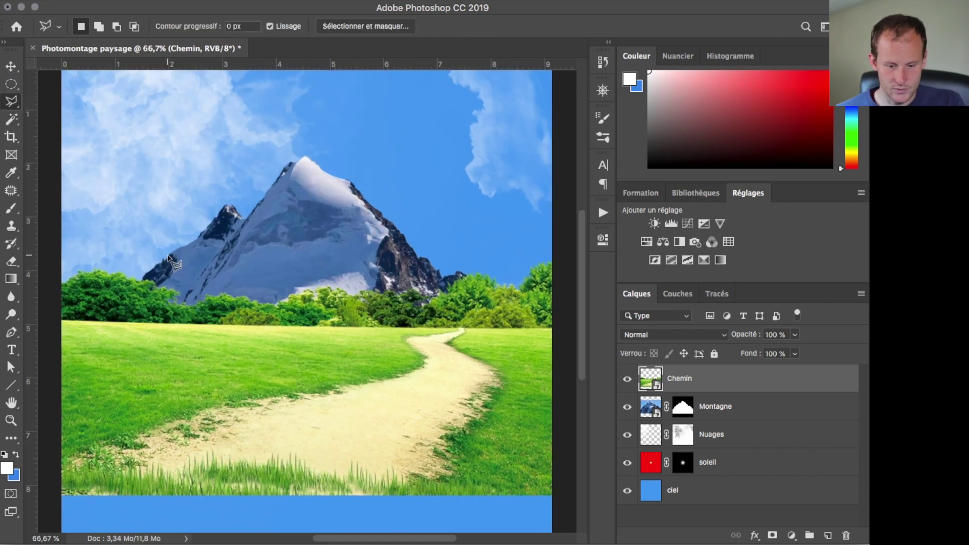
left_click(47, 318)
left_click(560, 329)
left_click(563, 515)
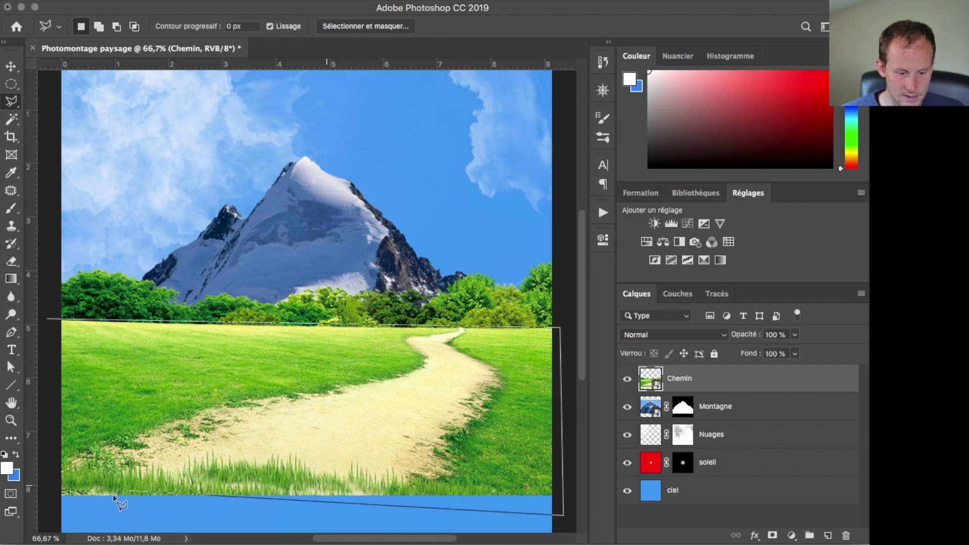
left_click(53, 507)
left_click(48, 321)
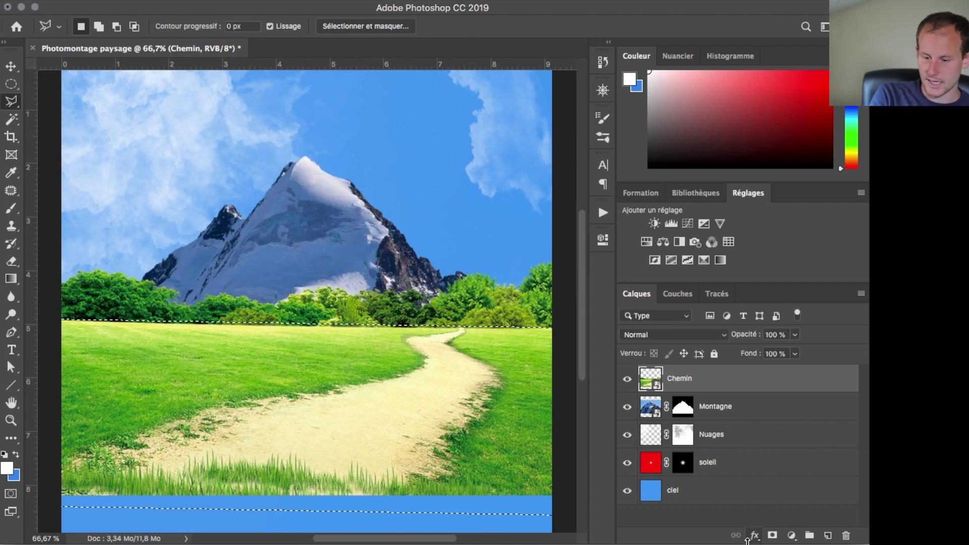
left_click(772, 536)
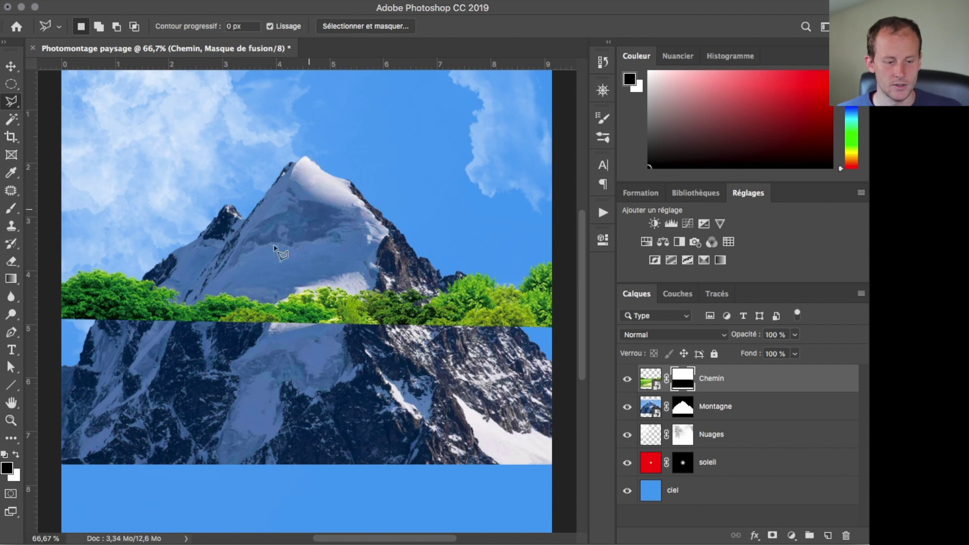
Duplicate the masked Chemin layer and scale the original and the copy together to 50 %.
left_click_drag(714, 384, 828, 535)
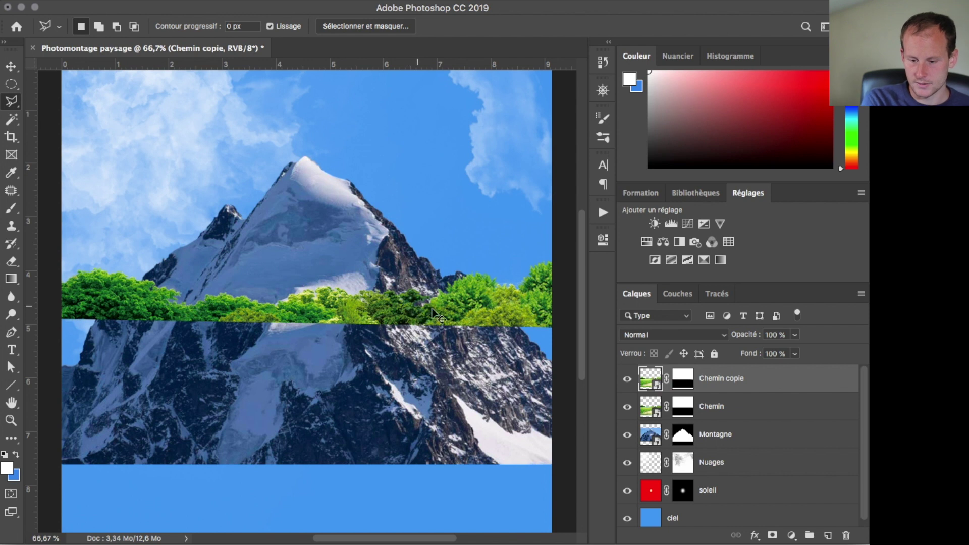
left_click(707, 408, "shift")
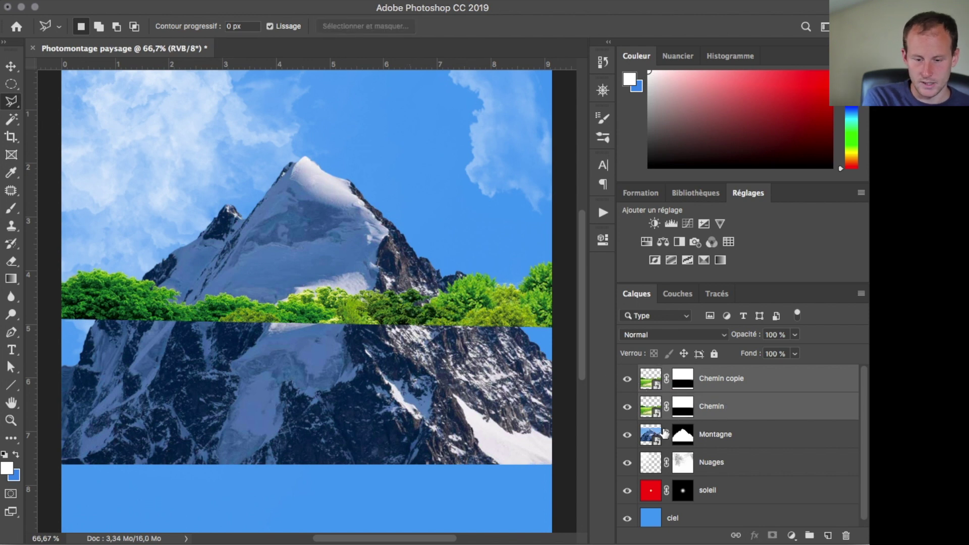
key("super+t")
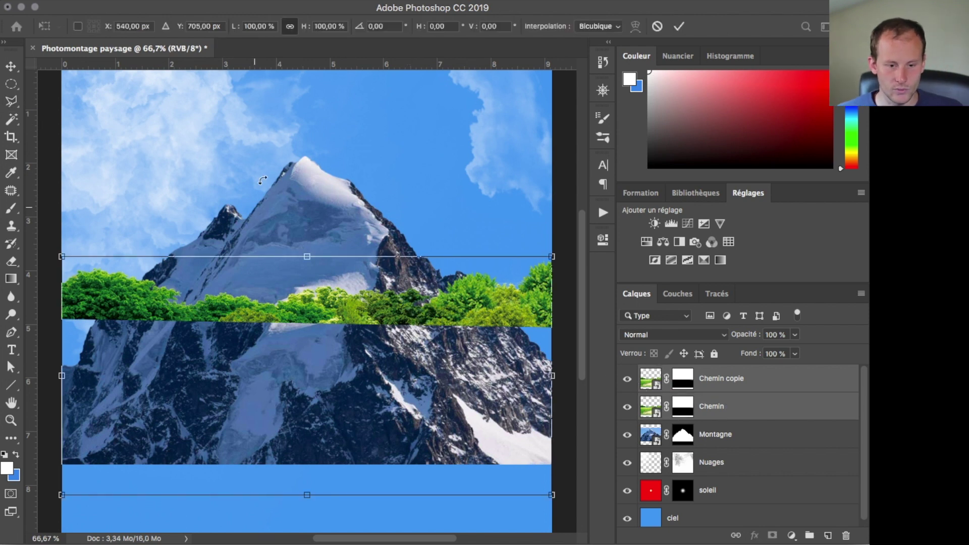
left_click_drag(308, 256, 307, 374)
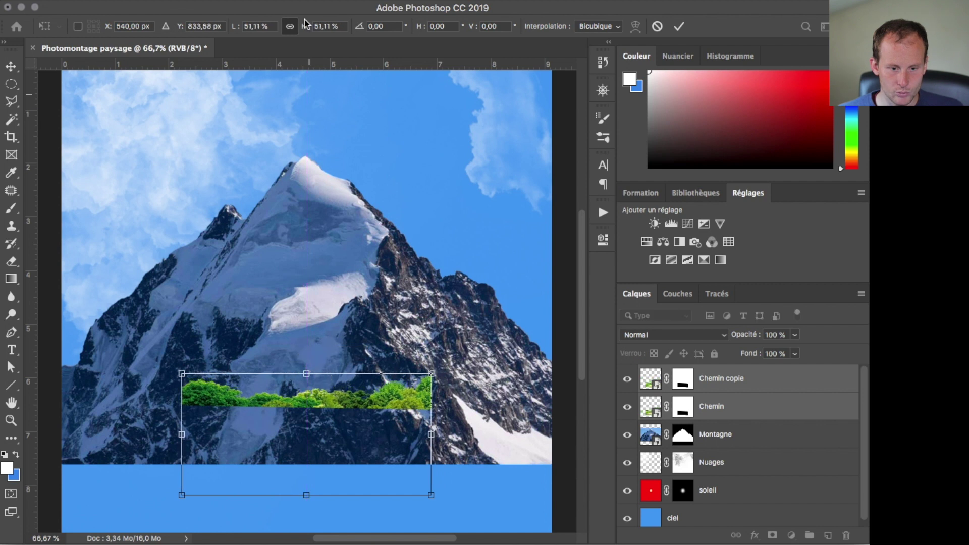
left_click(337, 24)
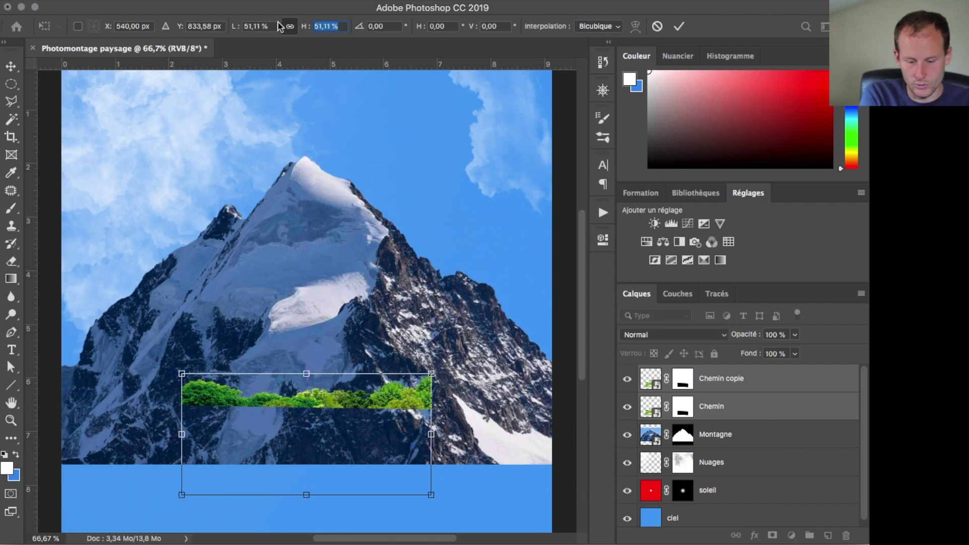
type("50")
key("Return")
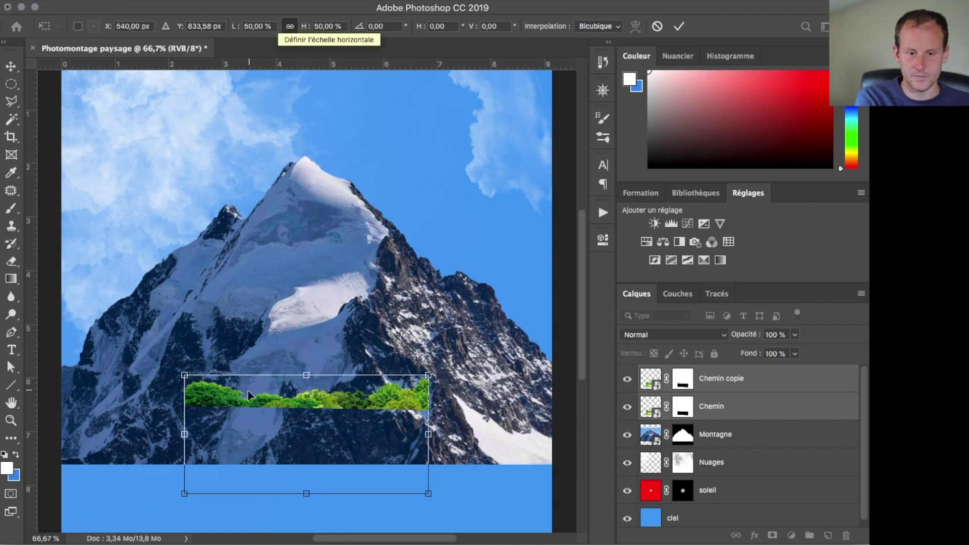
key("Return")
Move the Chemin copie trees to the right half of the mountain's base and the Chemin trees to the left half.
key("l")
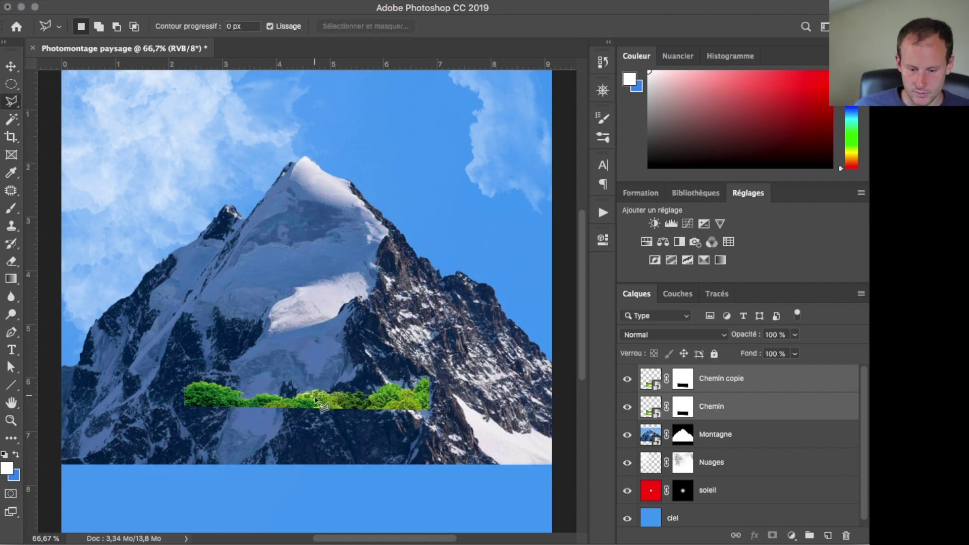
key("v")
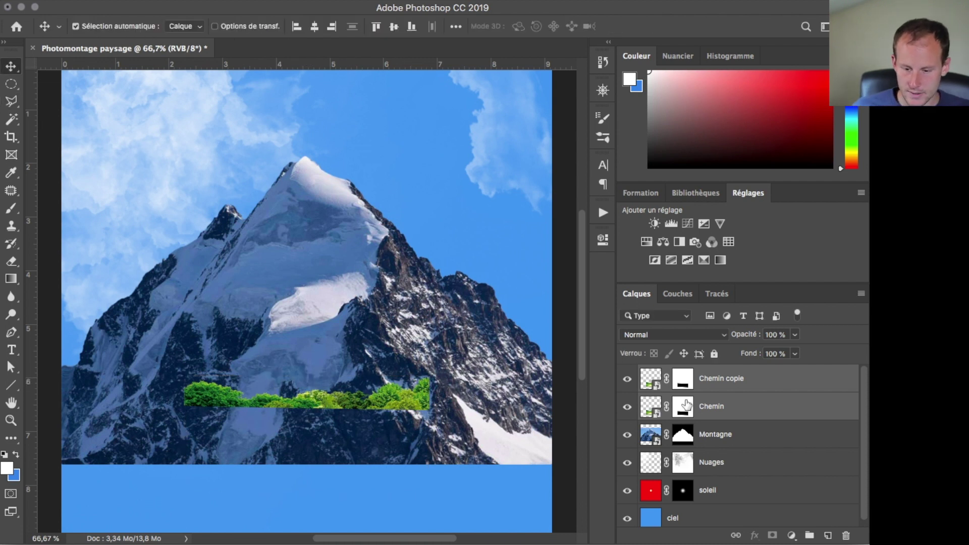
left_click(726, 386)
left_click_drag(365, 405, 488, 464)
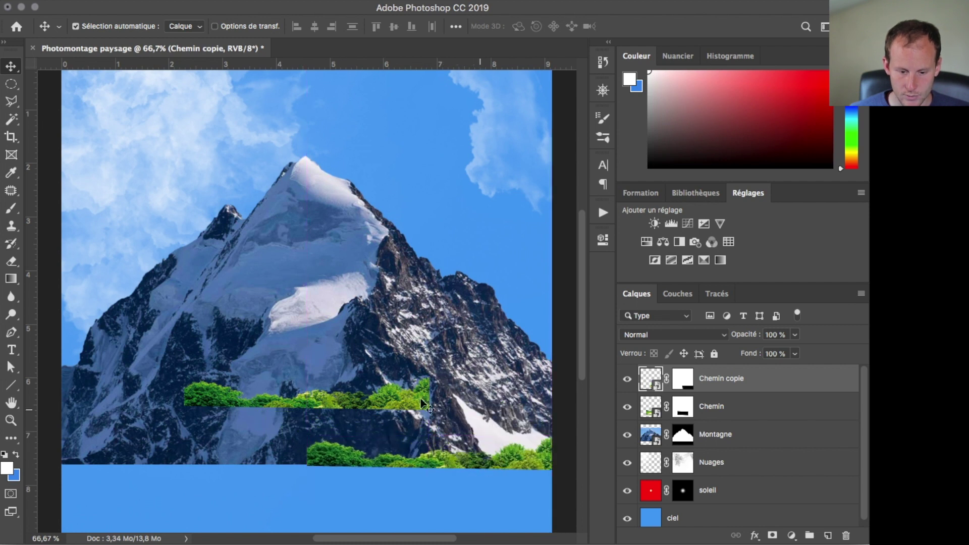
left_click_drag(310, 402, 198, 461)
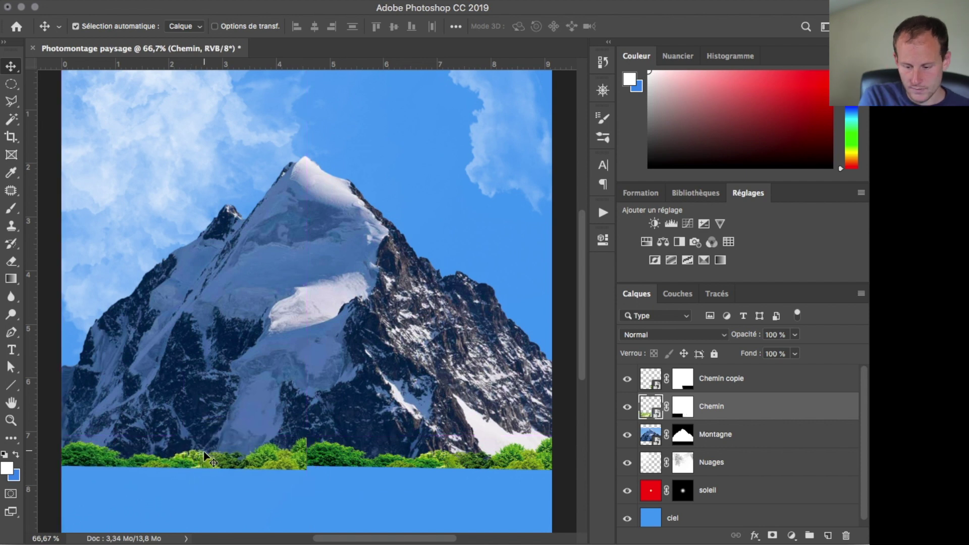
Nudge the left-hand Chemin tree strip slightly upward along the mountain's base.
key("Up")
key("Up")
key("Up")
key("Up")
key("Up")
key("Up")
key("Up")
key("Up")
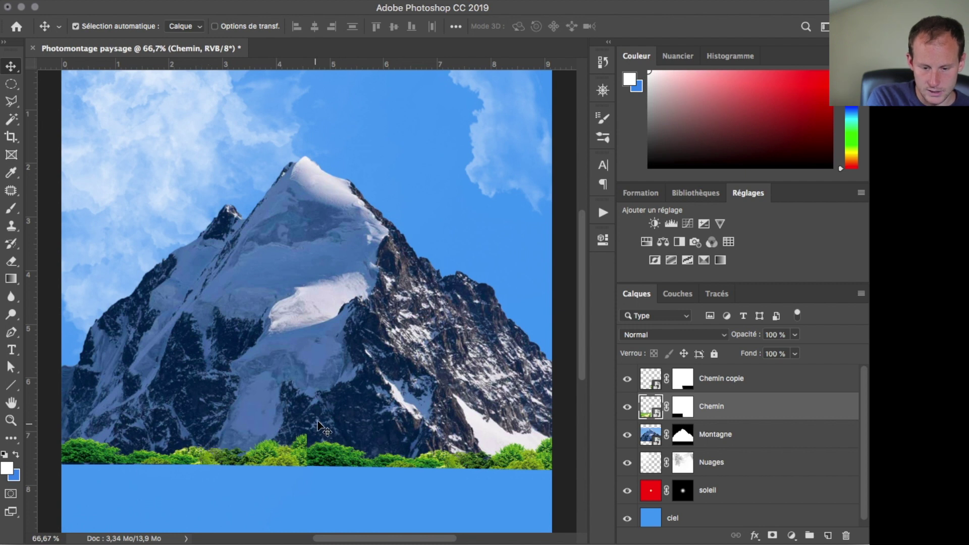
Scale the Chemin tree strip to 105.39 % and rotate it 0.26° so it extends under the right-hand strip.
key("ctrl+t")
left_click_drag(318, 408, 329, 405)
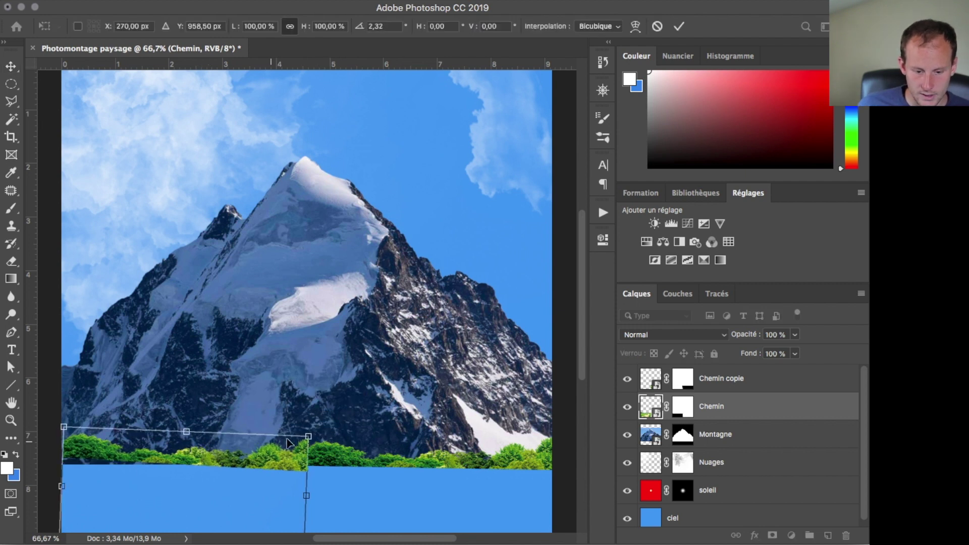
left_click_drag(306, 436, 331, 409)
left_click_drag(275, 453, 275, 461)
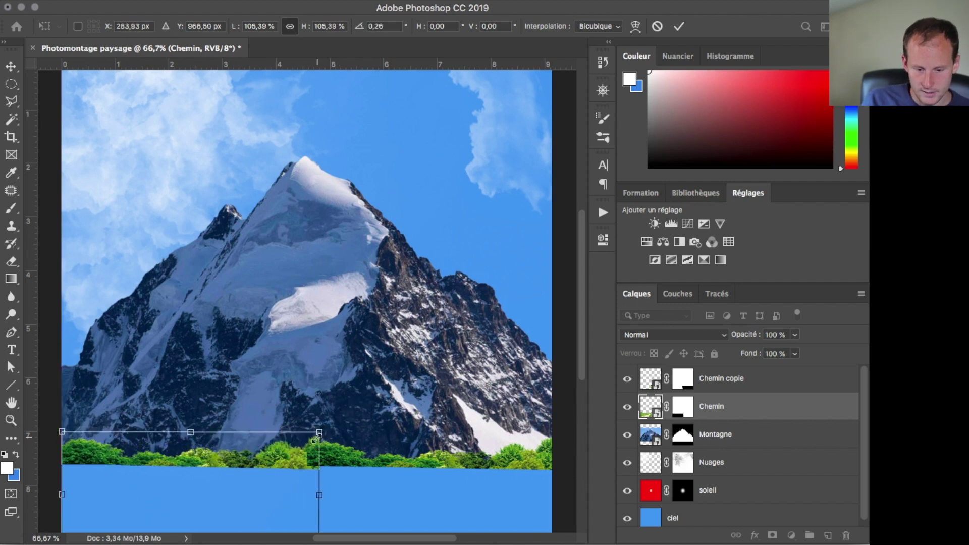
key("Return")
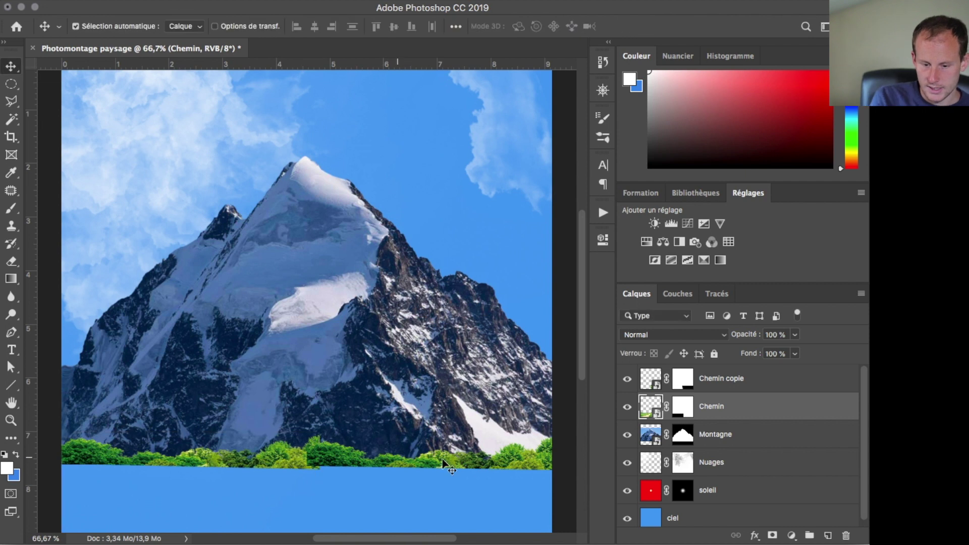
Scale the Chemin copie tree strip to 108.57 % and position it at X 833.13 px, Y 963.23 px.
left_click(718, 384)
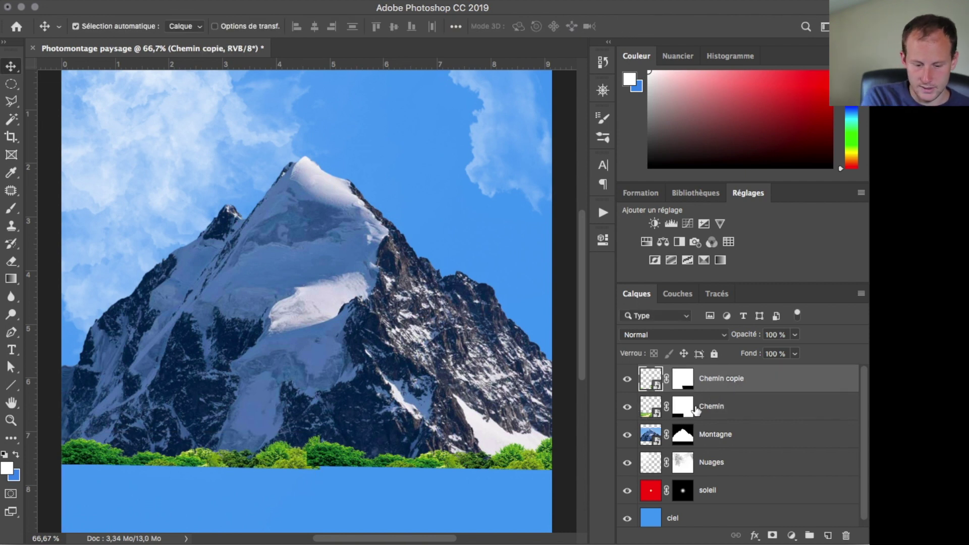
key("ctrl+t")
left_click_drag(430, 435, 430, 425)
left_click_drag(374, 456, 382, 461)
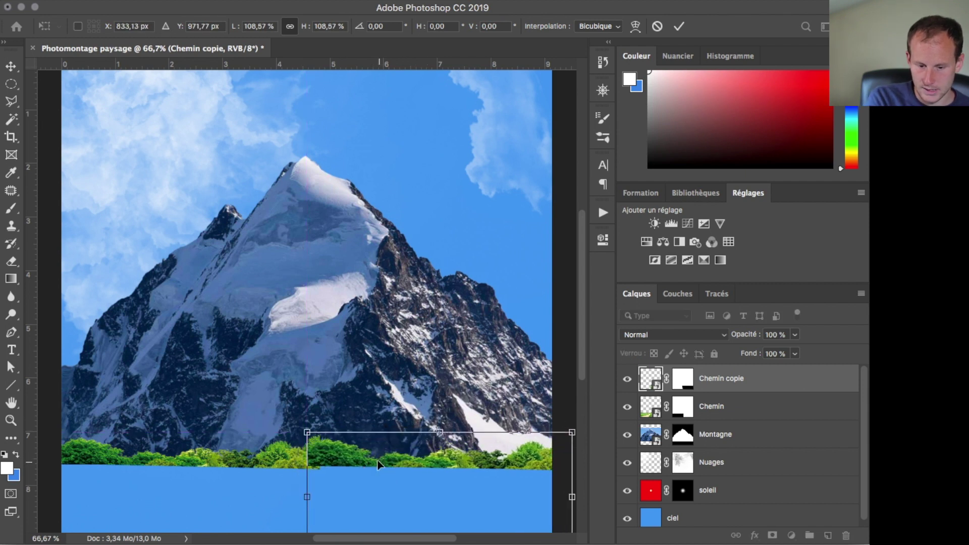
key("super+plus")
key("super+plus")
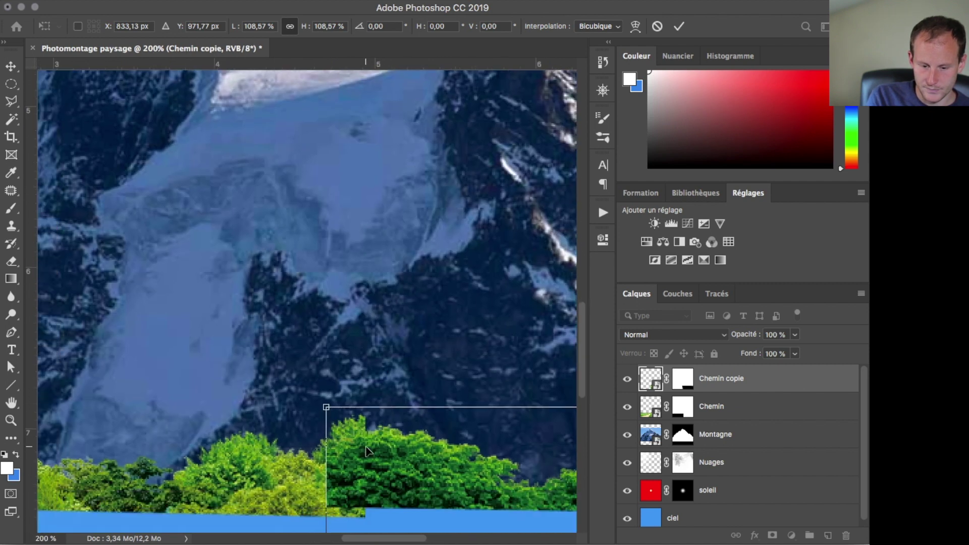
scroll(382, 435, "down", 2)
mouse_move(381, 435)
left_mouse_down()
mouse_move(385, 410)
mouse_move(384, 419)
left_mouse_up()
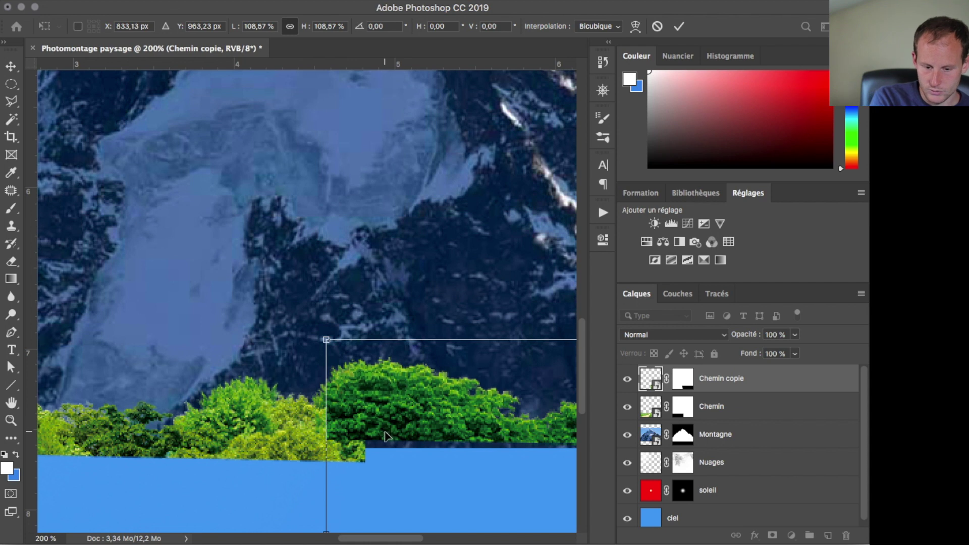
key("super+minus")
key("super+minus")
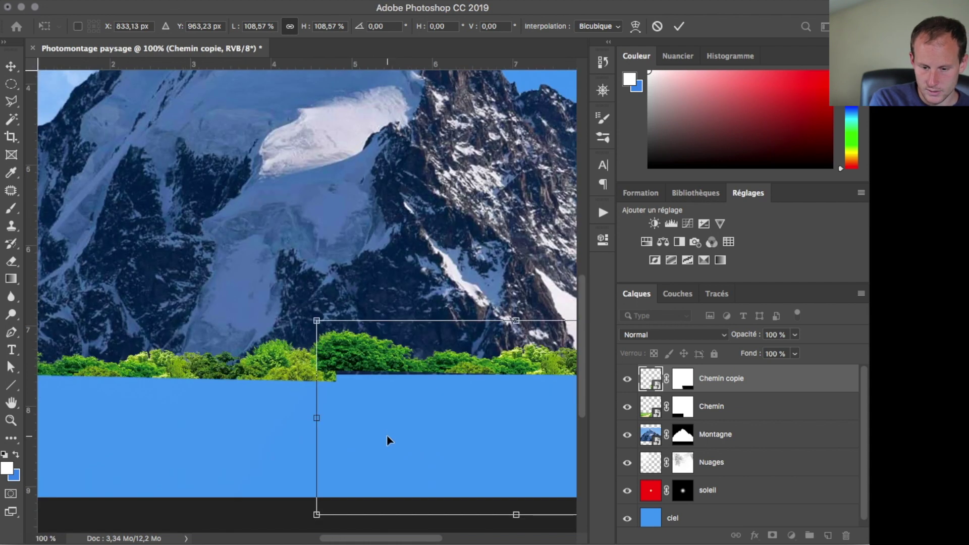
key("Return")
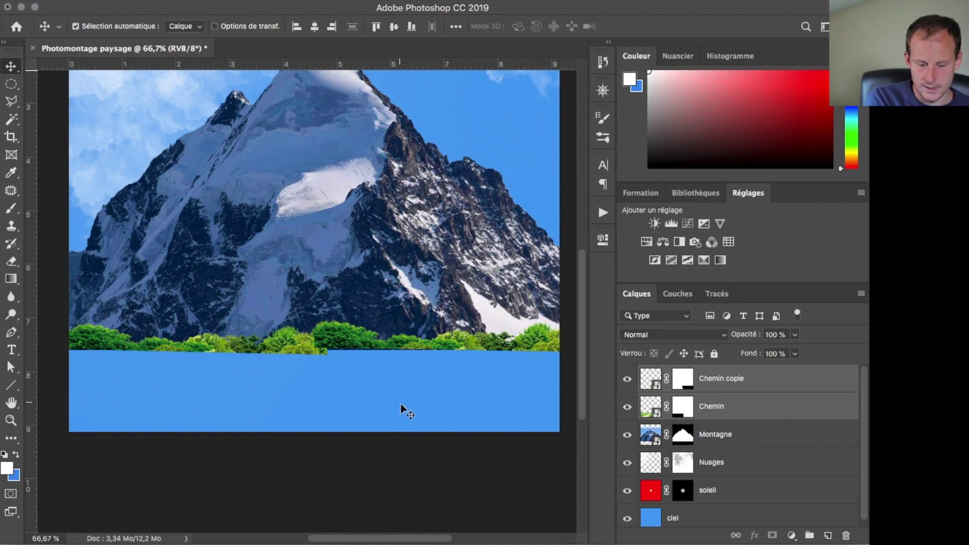
Merge the two Chemin layers and blend the seam between the tree strips with the Patch tool.
key("ctrl+e")
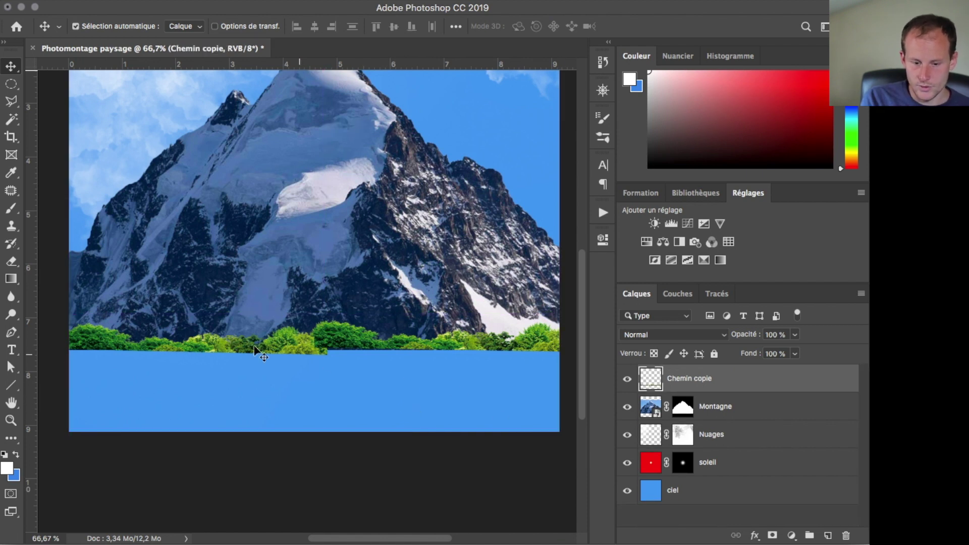
key("super+plus")
key("super+plus")
key("super+plus")
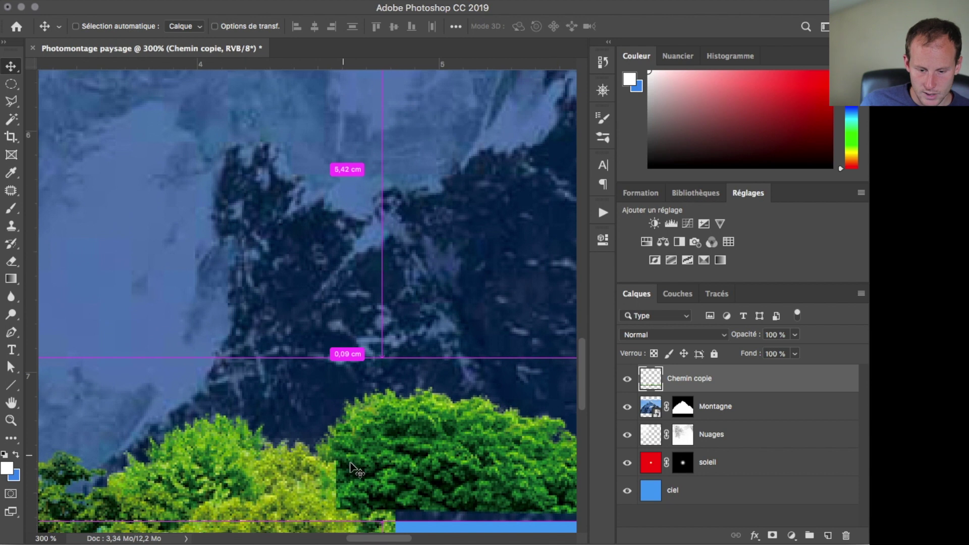
scroll(337, 472, "down", 5)
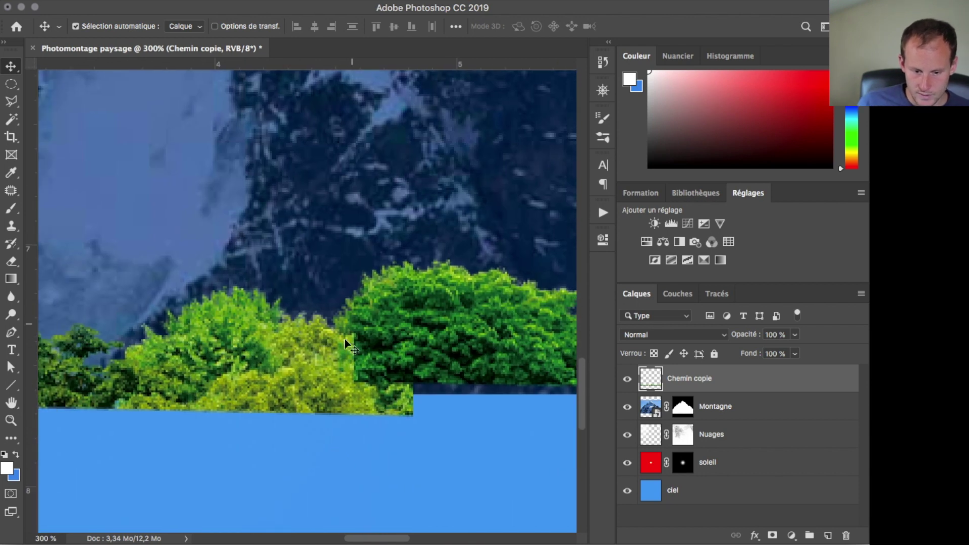
left_click(12, 194)
mouse_move(354, 308)
left_mouse_down()
mouse_move(344, 377)
mouse_move(362, 393)
mouse_move(400, 393)
mouse_move(404, 369)
mouse_move(368, 367)
mouse_move(359, 314)
left_mouse_up()
left_click_drag(359, 350, 319, 402)
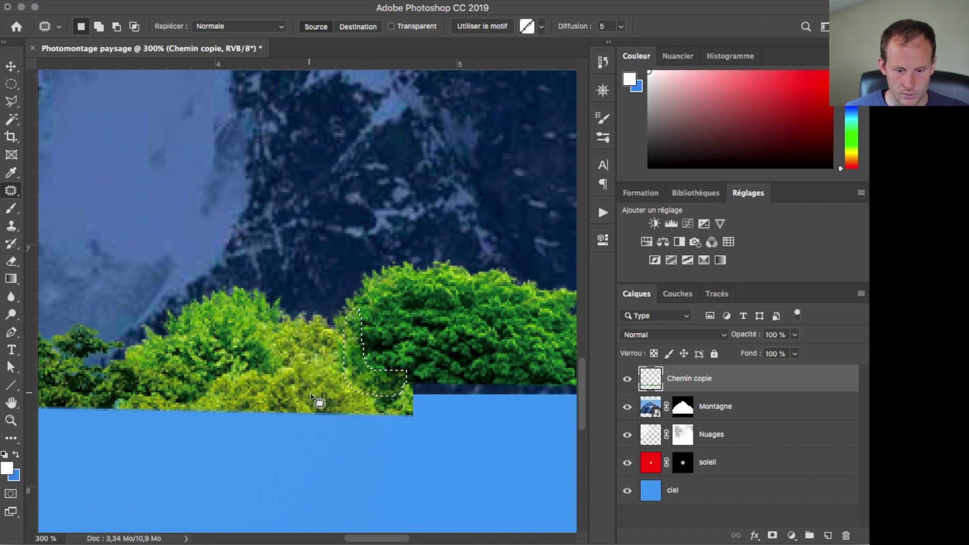
key("super+d")
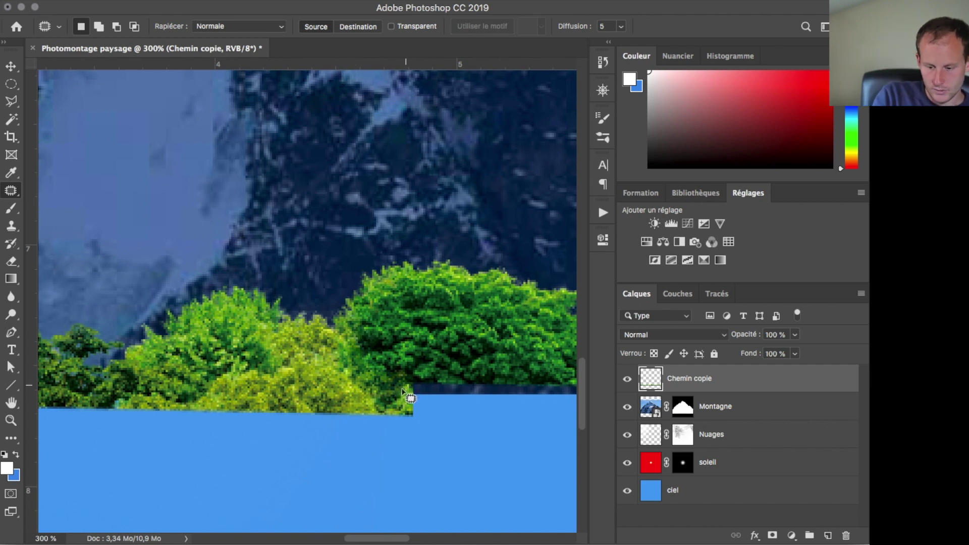
key("super+minus")
key("super+minus")
key("super+minus")
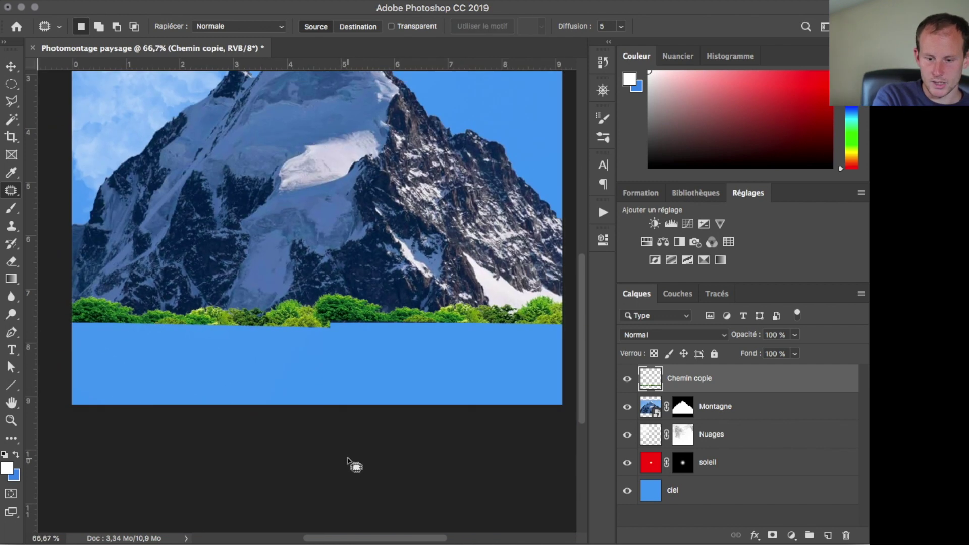
key("super+minus")
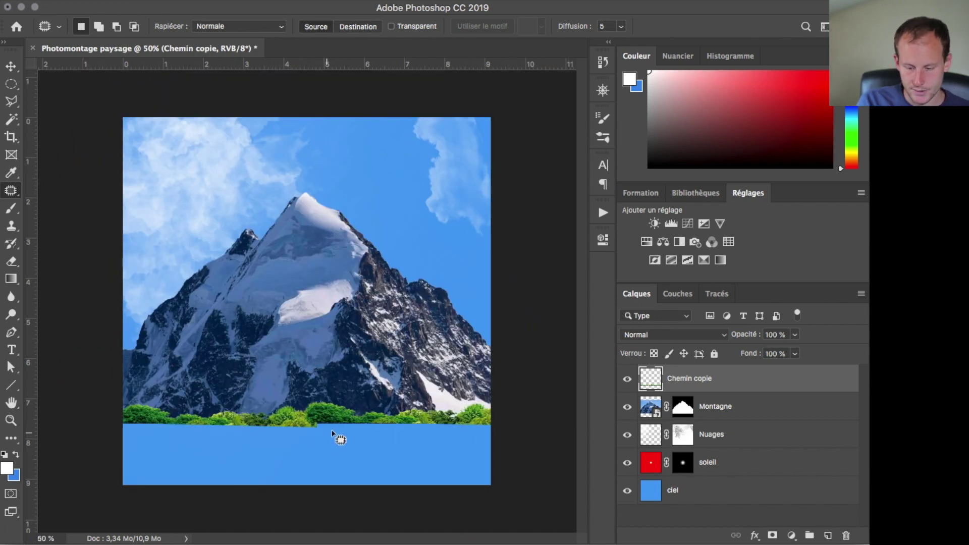
Clone yellow-green foliage with the Clone Stamp into the gap beneath the dark green tree at the strip's seam.
key("super+plus")
key("super+plus")
scroll(336, 450, "down", 2)
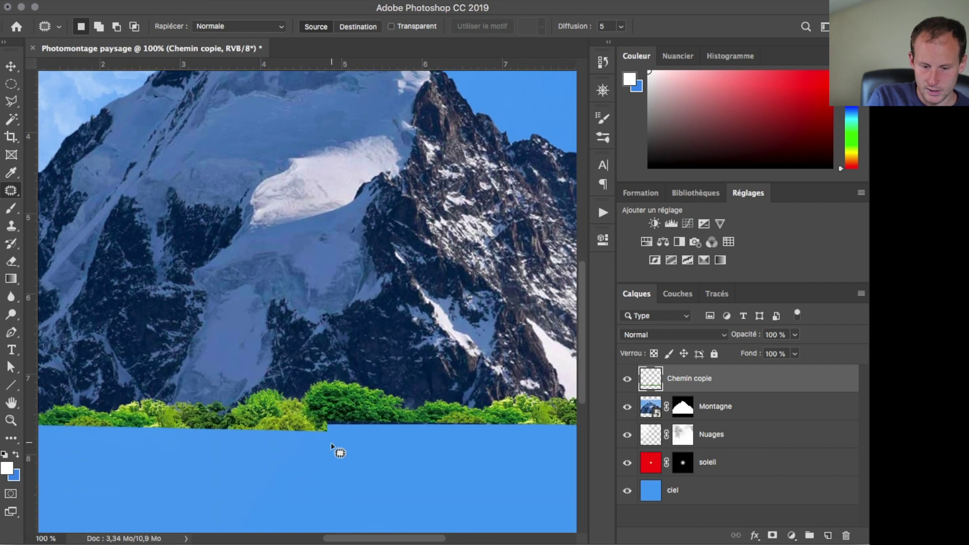
key("super+plus")
scroll(332, 445, "down", 5)
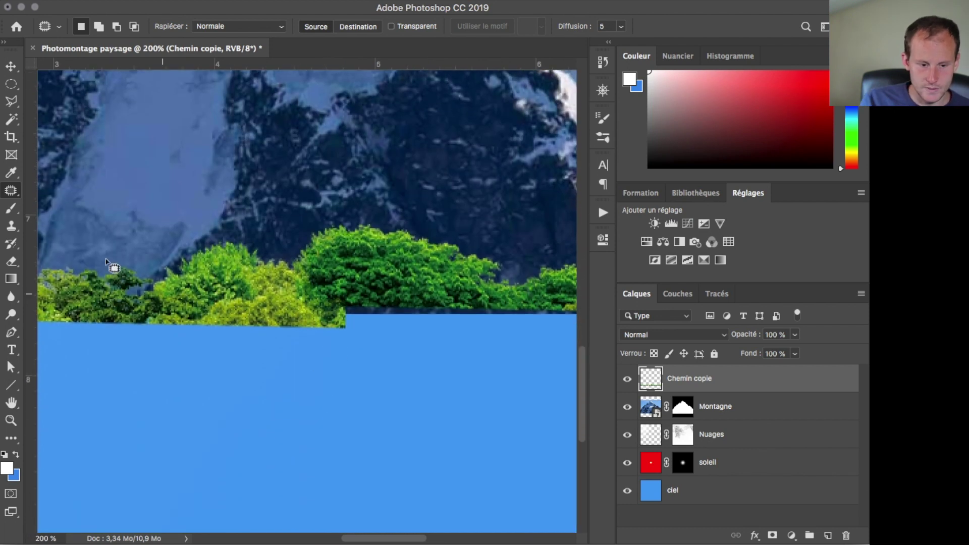
left_click(12, 225)
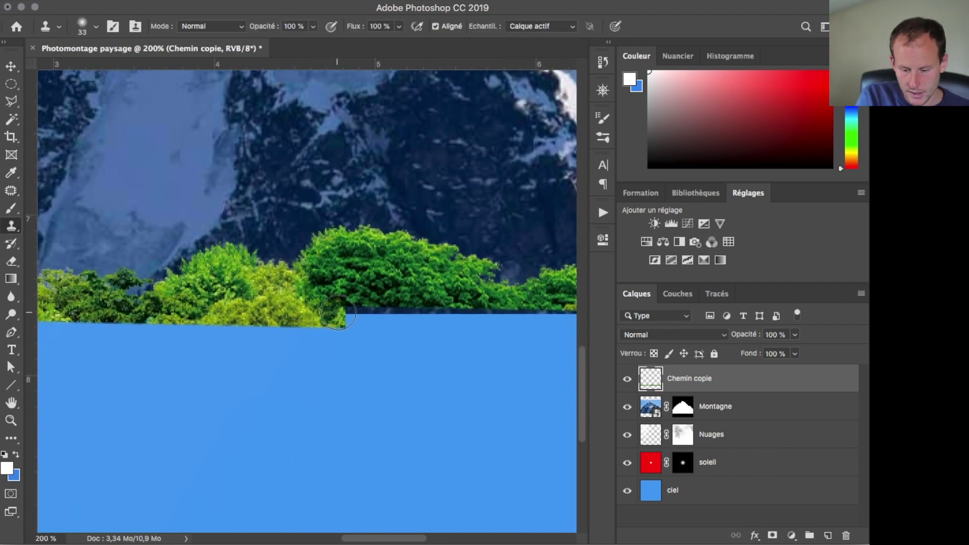
key("super+plus")
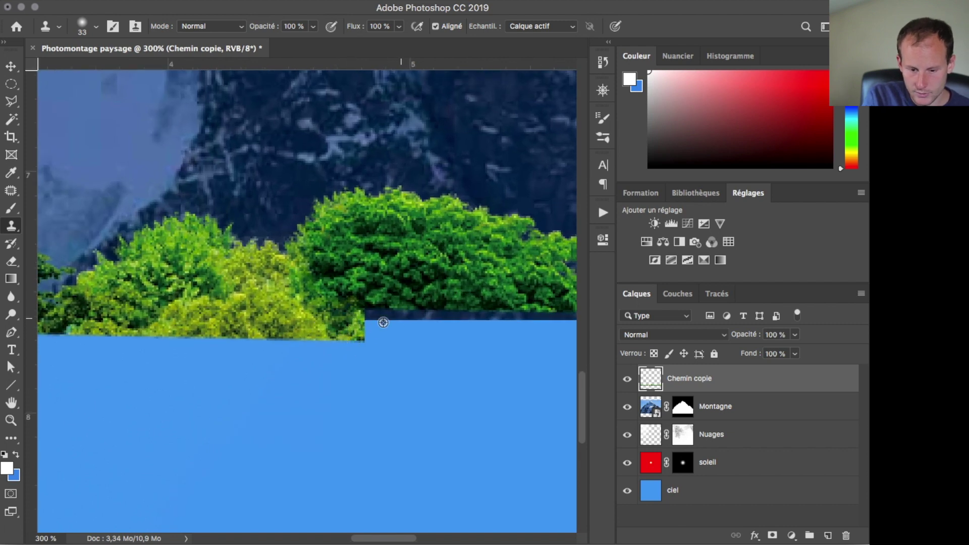
left_click(180, 320, "alt")
left_click(180, 320, "alt")
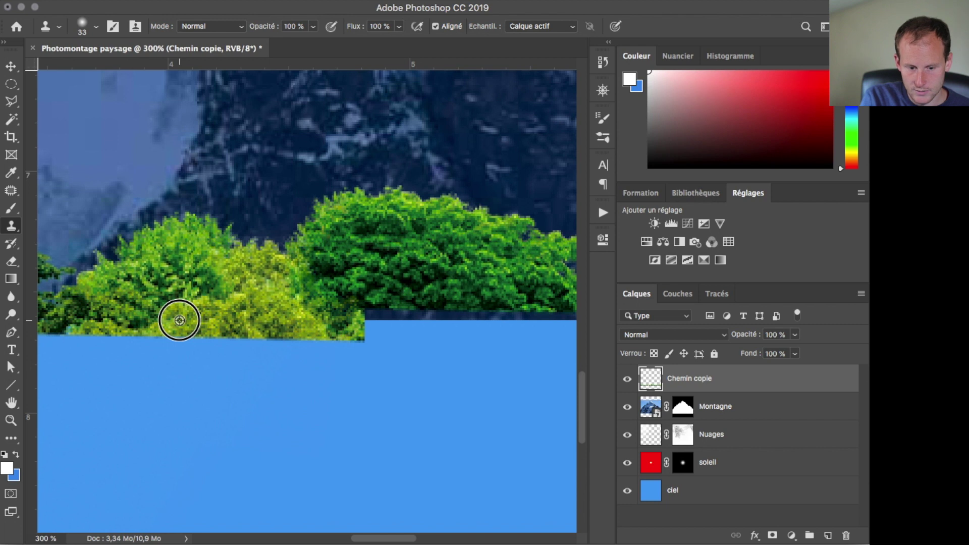
mouse_move(349, 318)
left_mouse_down()
mouse_move(427, 314)
mouse_move(301, 299)
mouse_move(506, 307)
mouse_move(275, 298)
mouse_move(418, 316)
mouse_move(531, 315)
left_mouse_up()
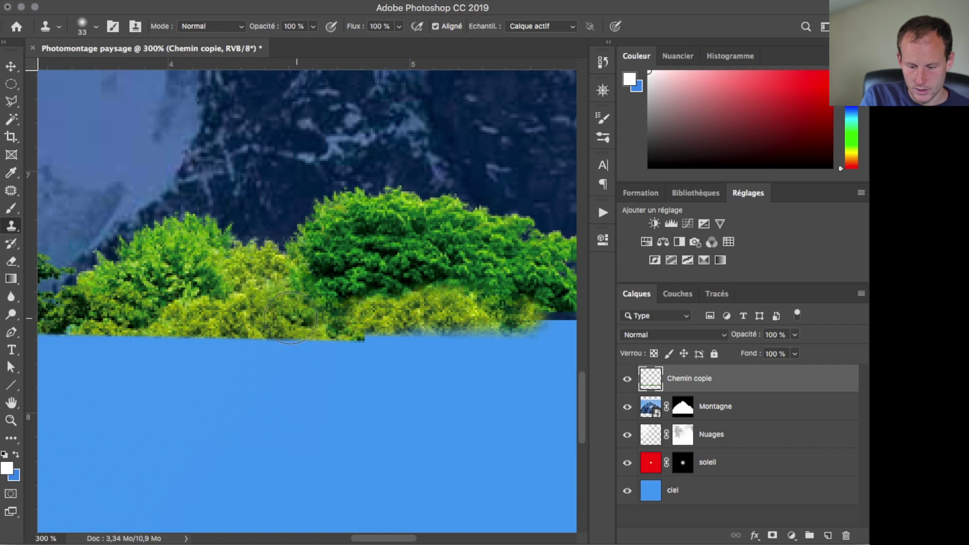
left_click_drag(489, 316, 552, 321)
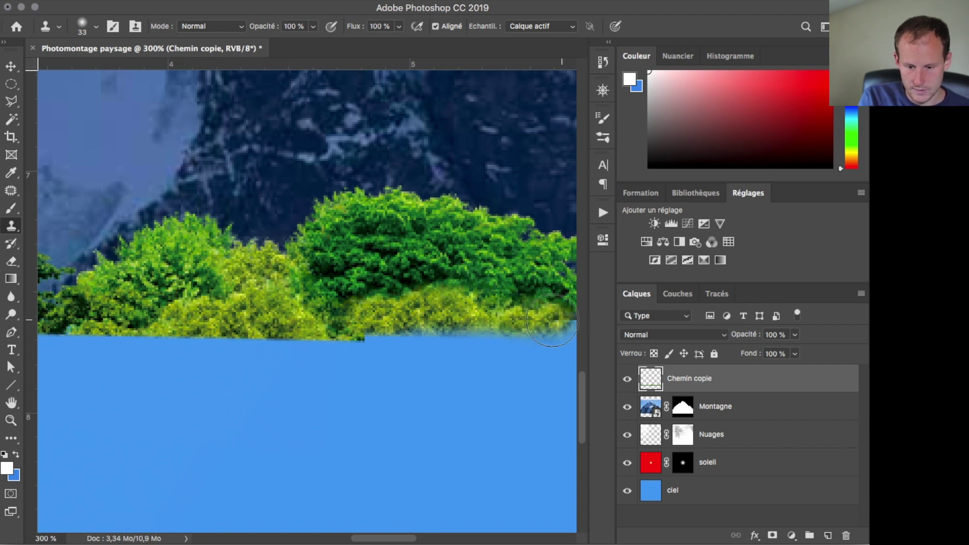
Clone more foliage along the lower edge of the filled patch to soften the height jump at the seam.
mouse_move(384, 322)
left_mouse_down()
mouse_move(400, 303)
mouse_move(348, 323)
left_mouse_up()
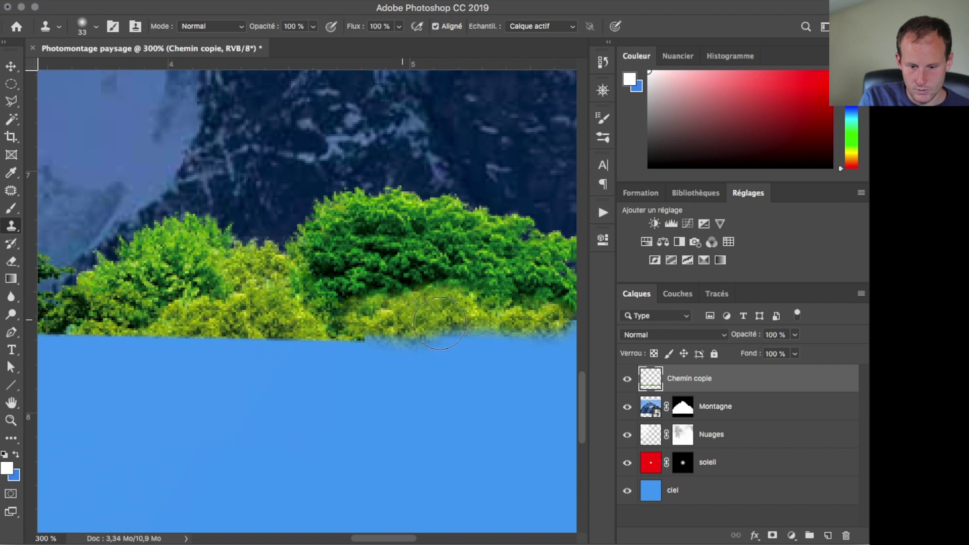
left_click_drag(527, 308, 570, 320)
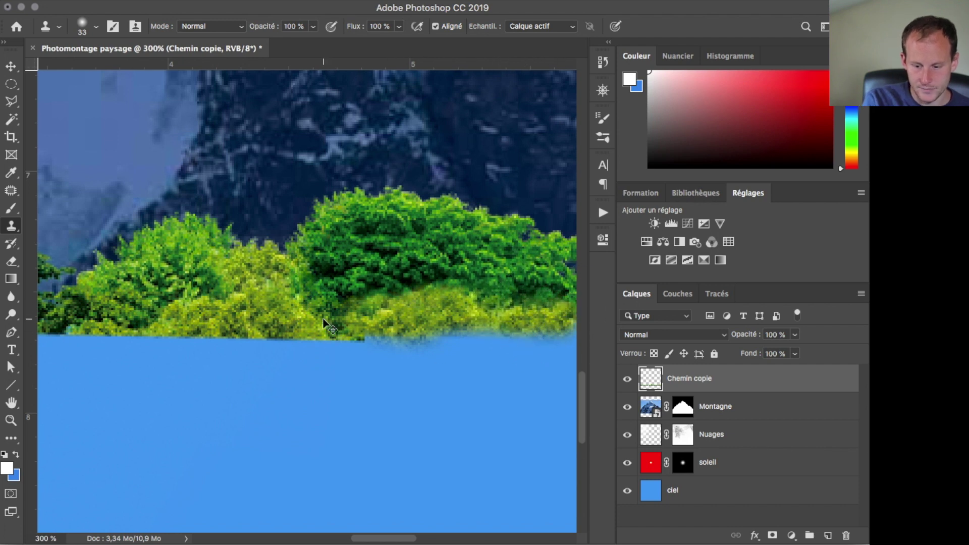
key("super+minus")
key("super+minus")
key("super+minus")
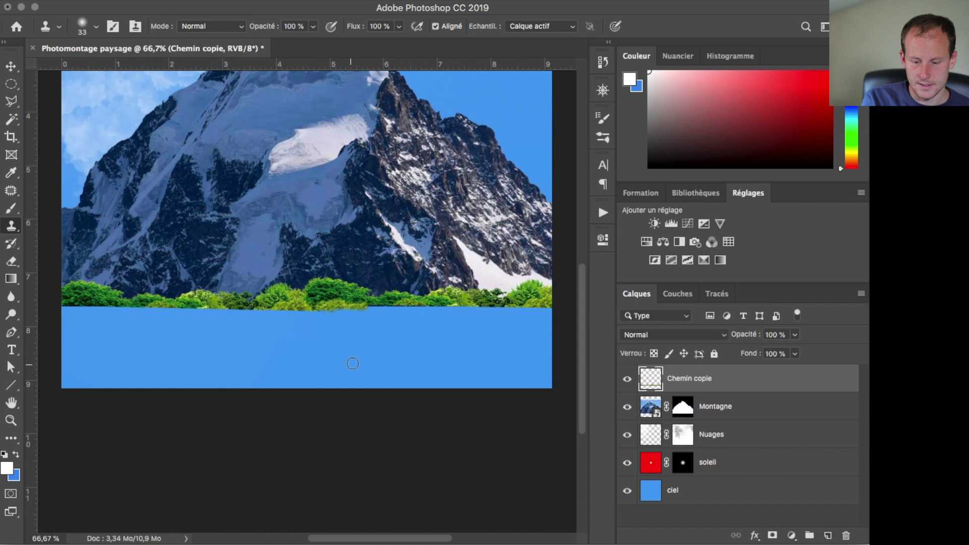
key("super+minus")
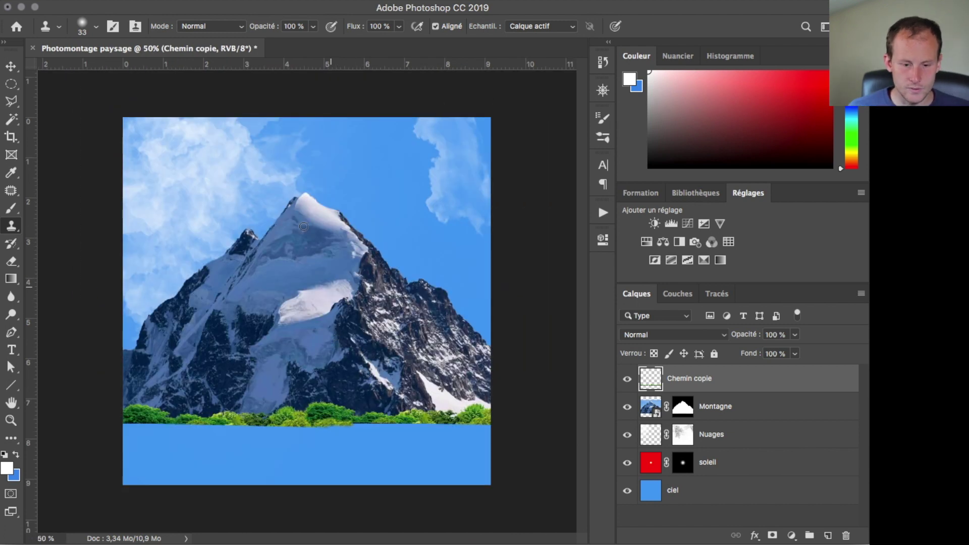
left_click(708, 459)
key("v")
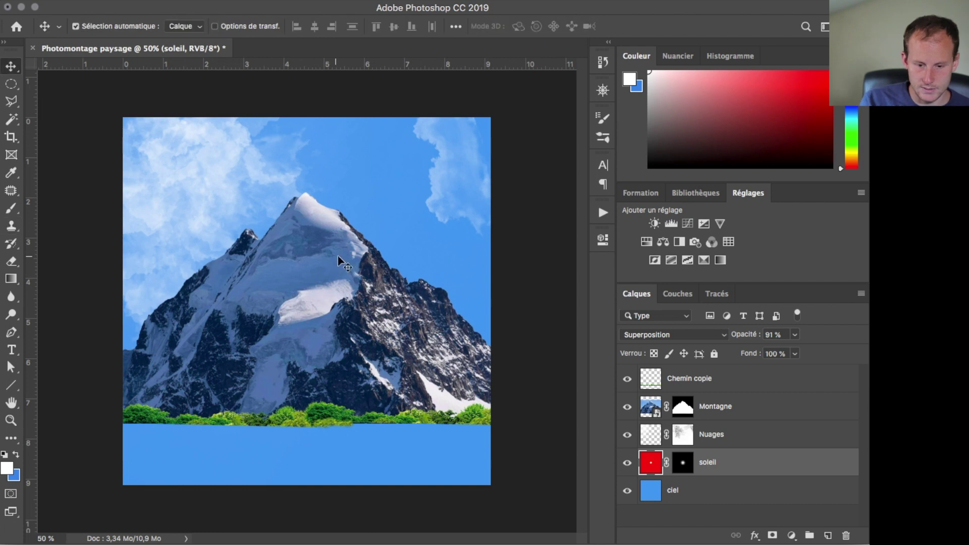
left_click_drag(305, 241, 465, 155)
key("super+z")
left_click(706, 464)
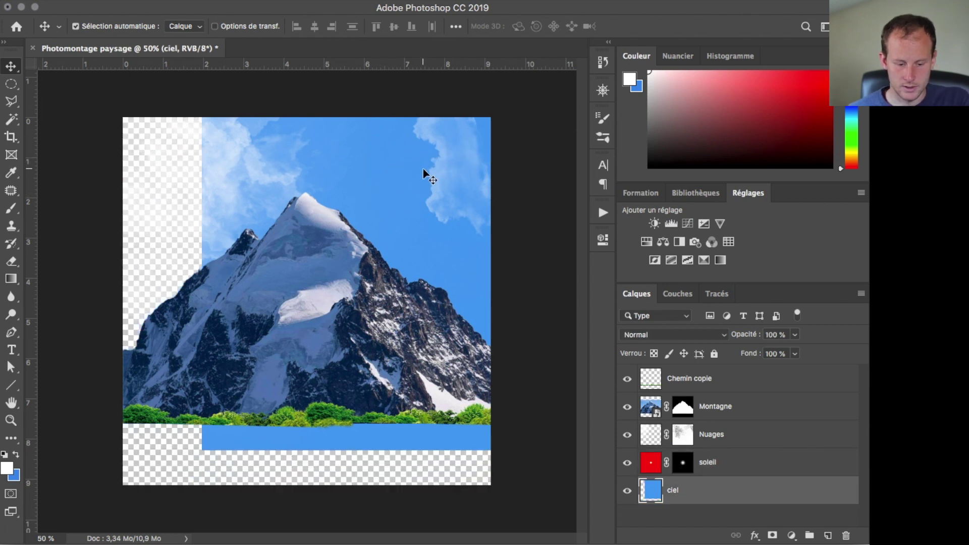
key("super+z")
Move the soleil layer into the sky right of the summit, at X 832.61 px, Y 110.90 px.
left_click(642, 464)
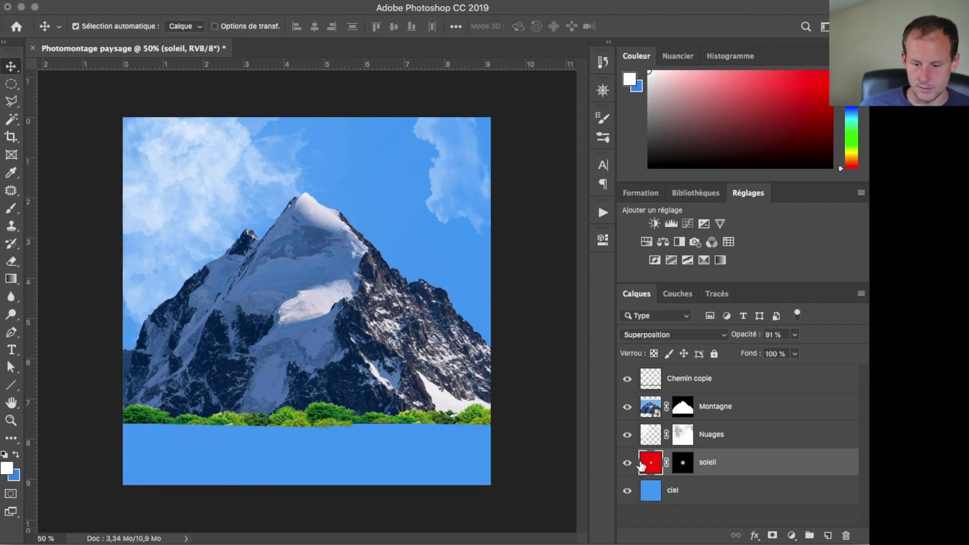
key("super+t")
left_click_drag(296, 232, 411, 147)
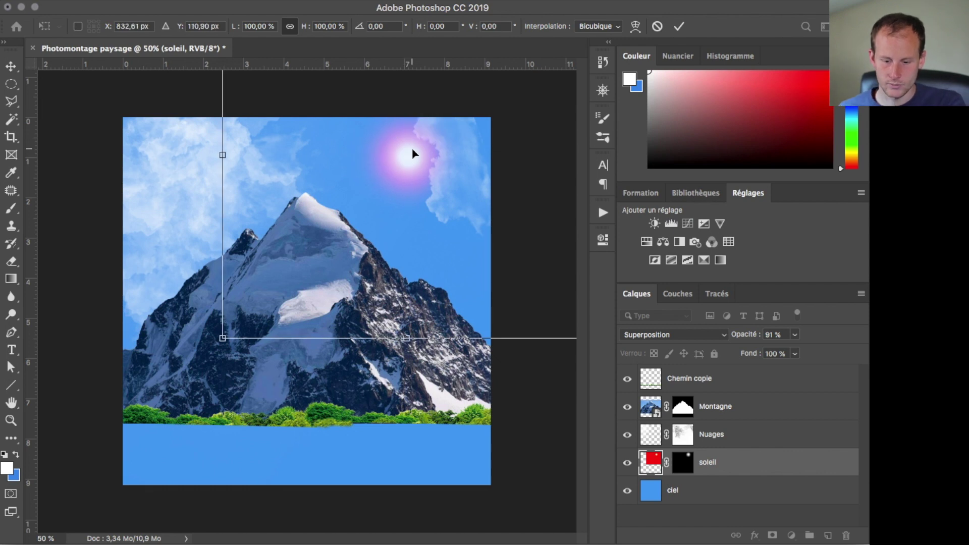
key("Return")
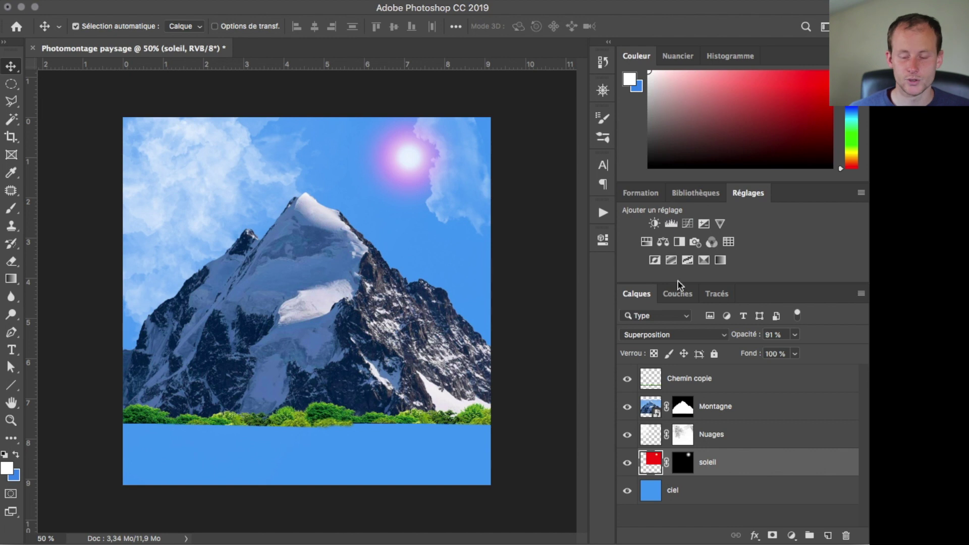
Duplicate the Nuages layer and place the copy above the Montagne layer.
left_click(696, 493)
left_click(713, 467)
left_click(718, 447)
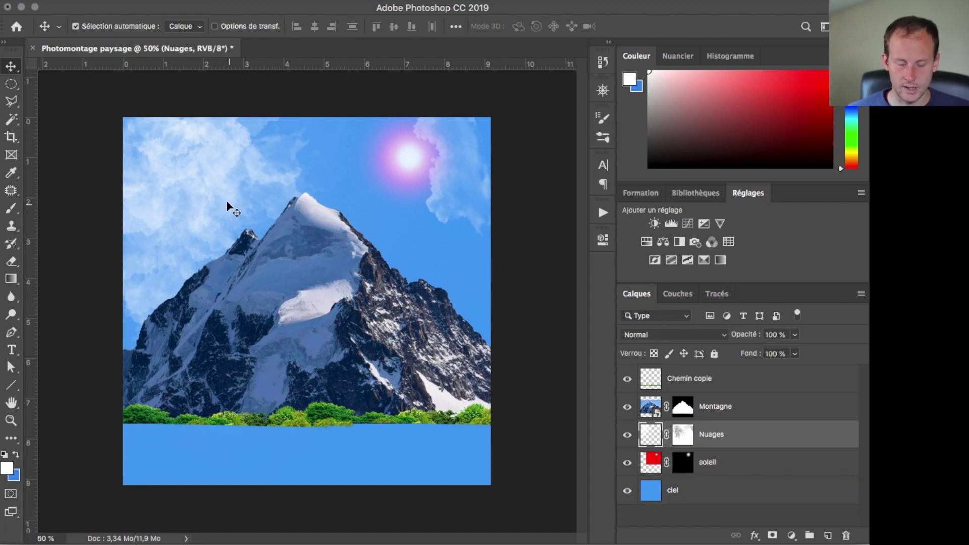
left_click_drag(712, 439, 828, 535)
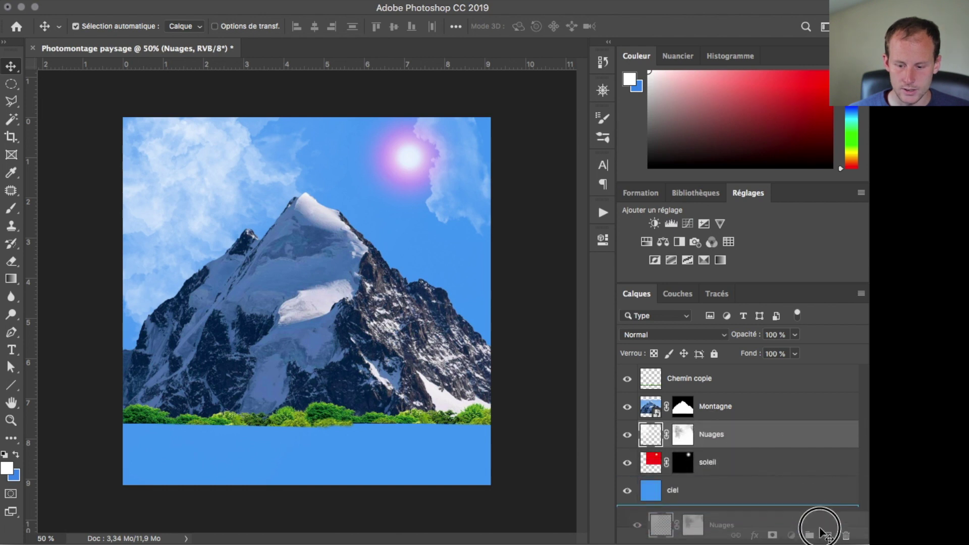
left_click_drag(705, 434, 690, 415)
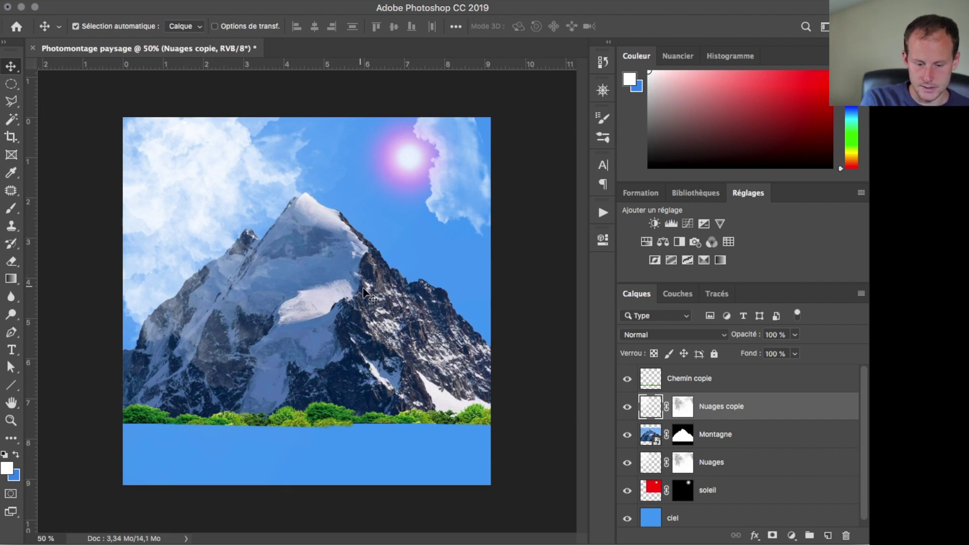
Enlarge the Nuages copie clouds proportionally beyond the canvas and shift them up and to the right.
key("super+t")
left_click_drag(307, 117, 298, 79)
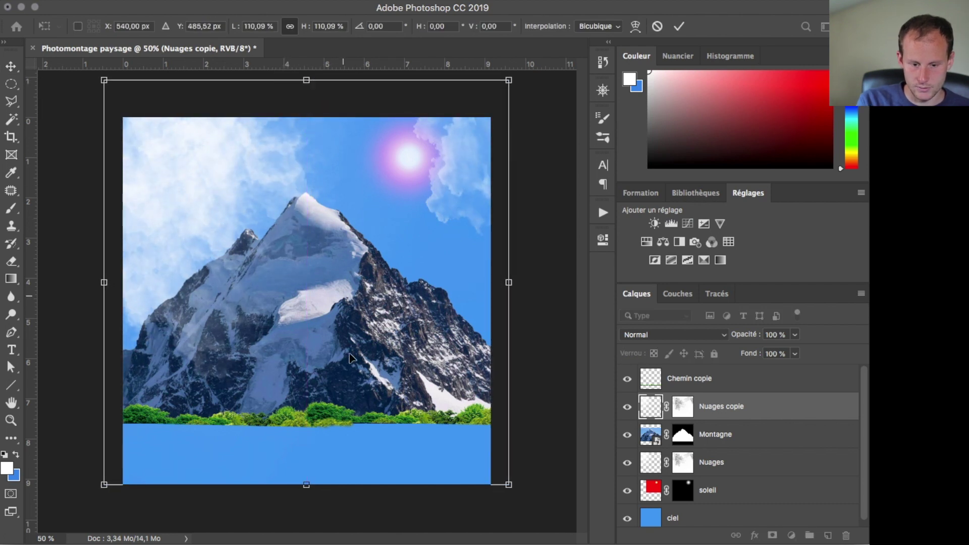
left_click_drag(309, 492, 305, 503)
left_click_drag(266, 227, 283, 193)
key("Return")
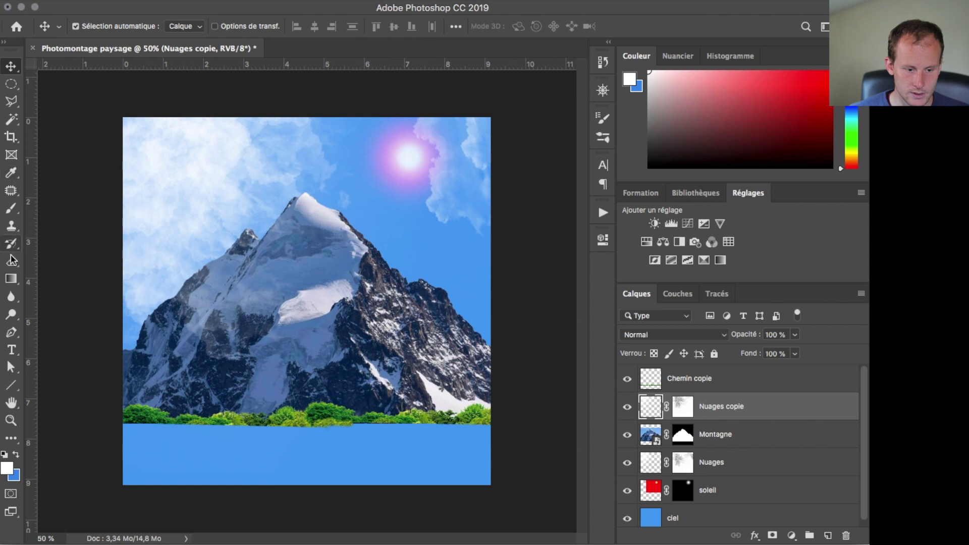
Fade the duplicated clouds near the sun and above the summit by painting black on the Nuages copie mask with the 1080 px cloud brush.
left_click(11, 208)
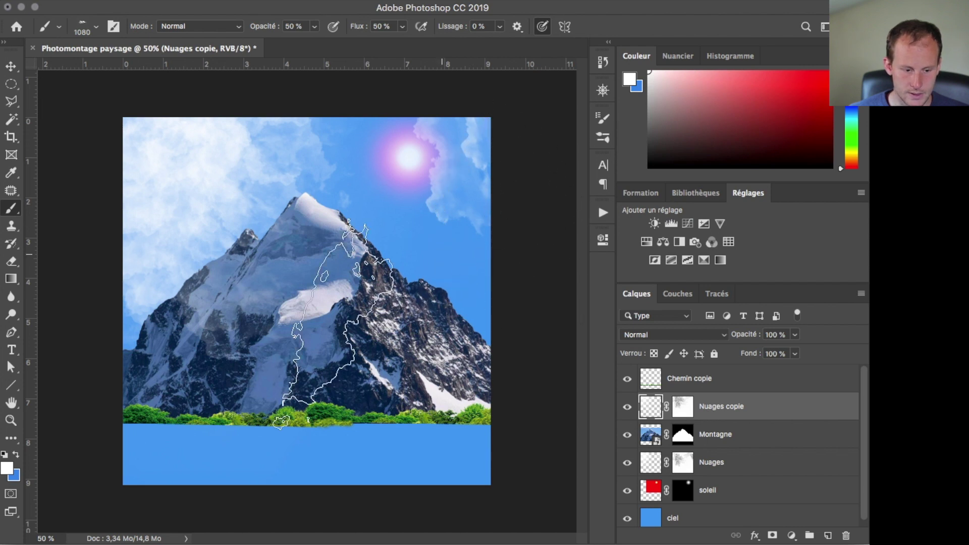
left_click(5, 457)
left_click(682, 406)
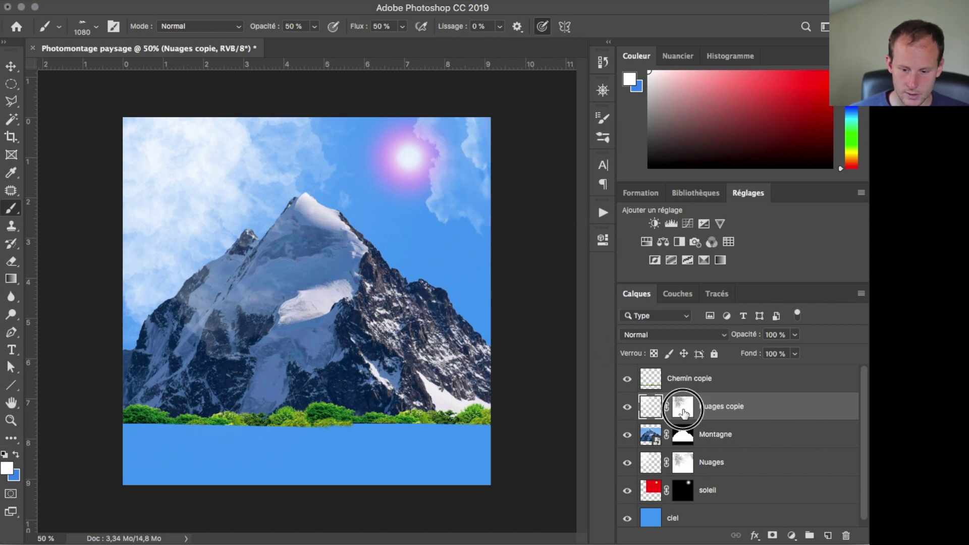
left_click(480, 164)
left_click(475, 154)
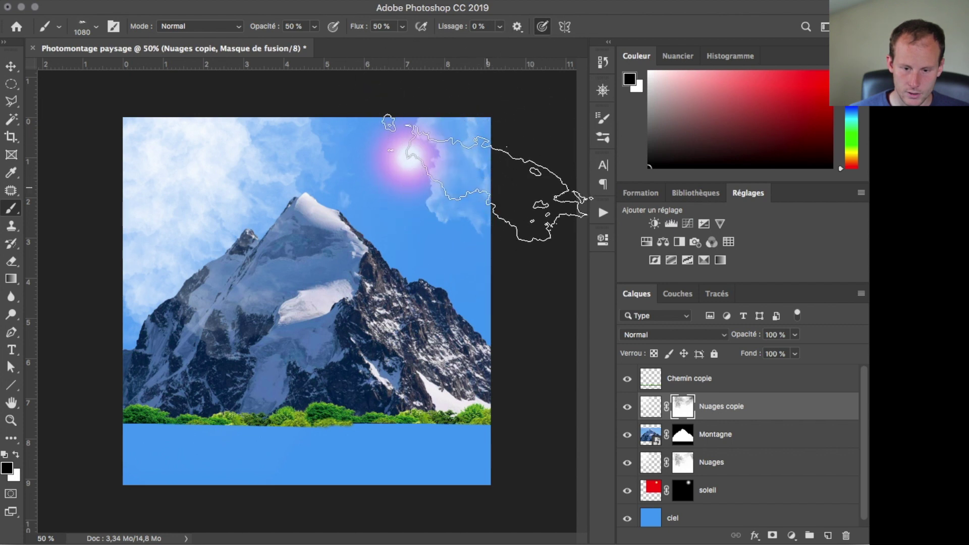
left_click(467, 162)
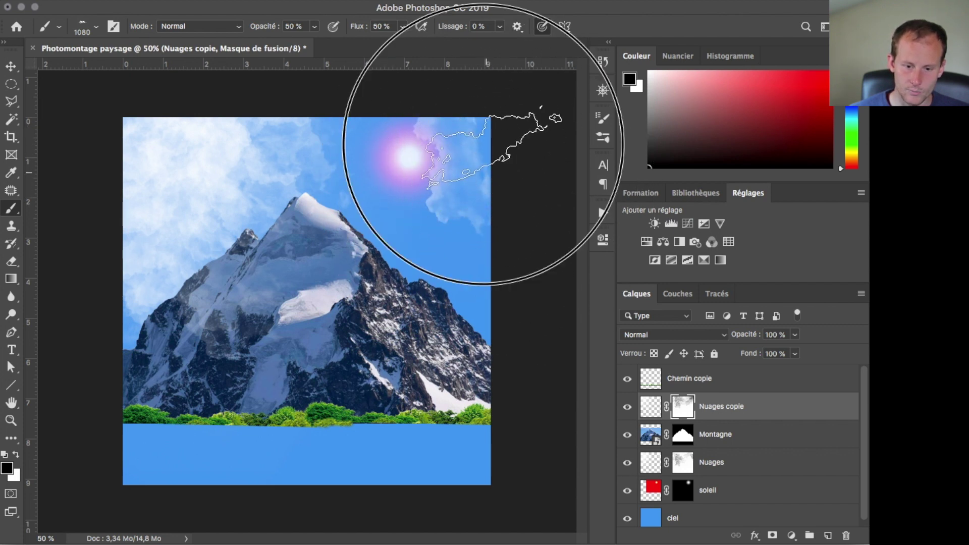
left_click(478, 207)
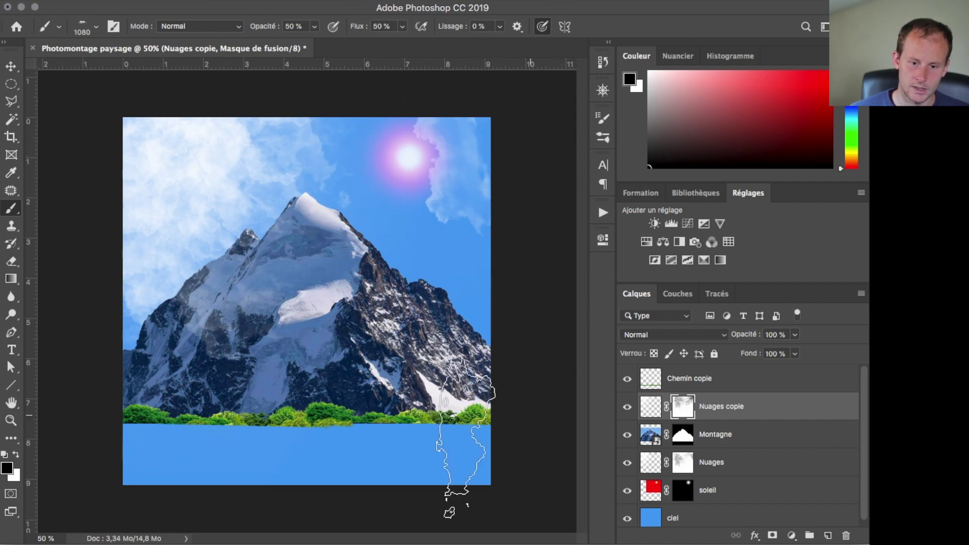
left_click(286, 108)
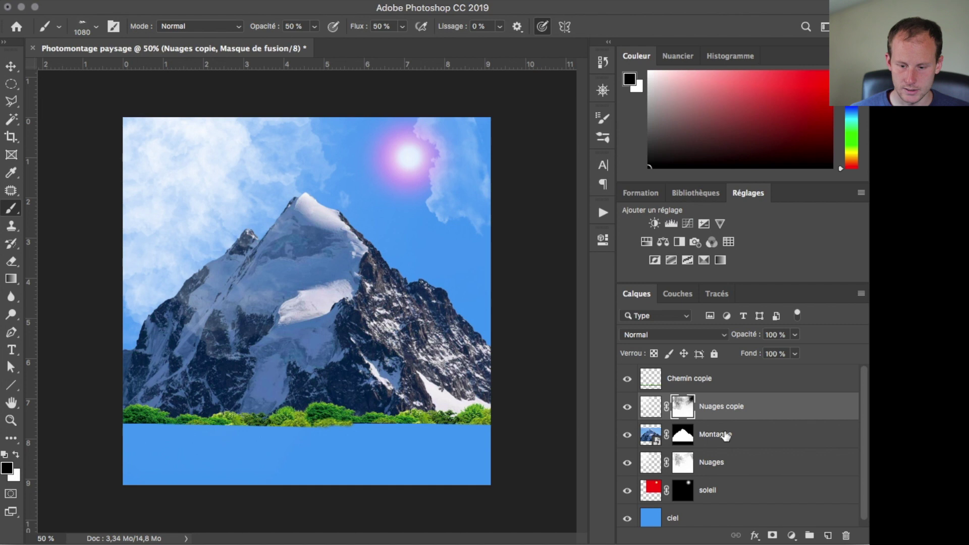
Paint white cloud onto the Nuages layer above the summit and fade its clouds with black on its mask.
left_click(717, 460)
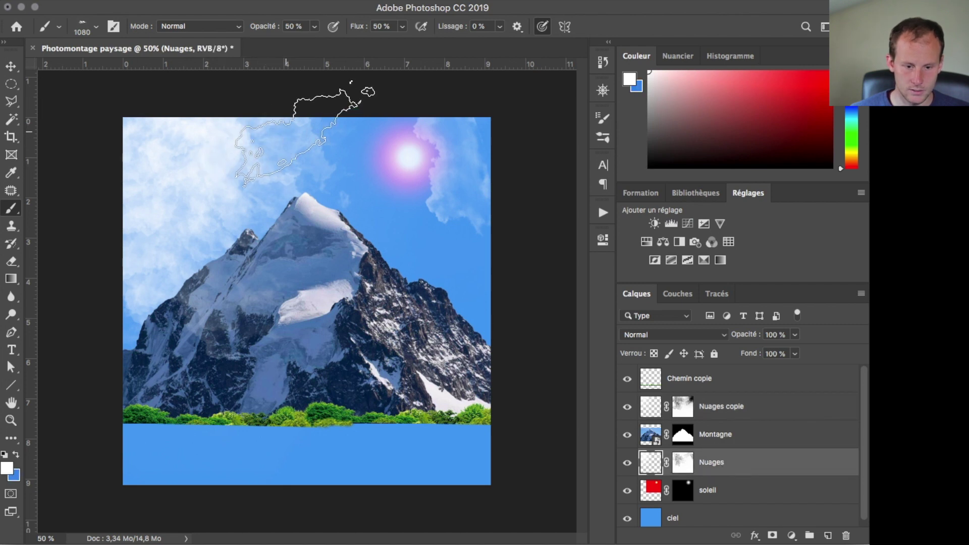
left_click(270, 101)
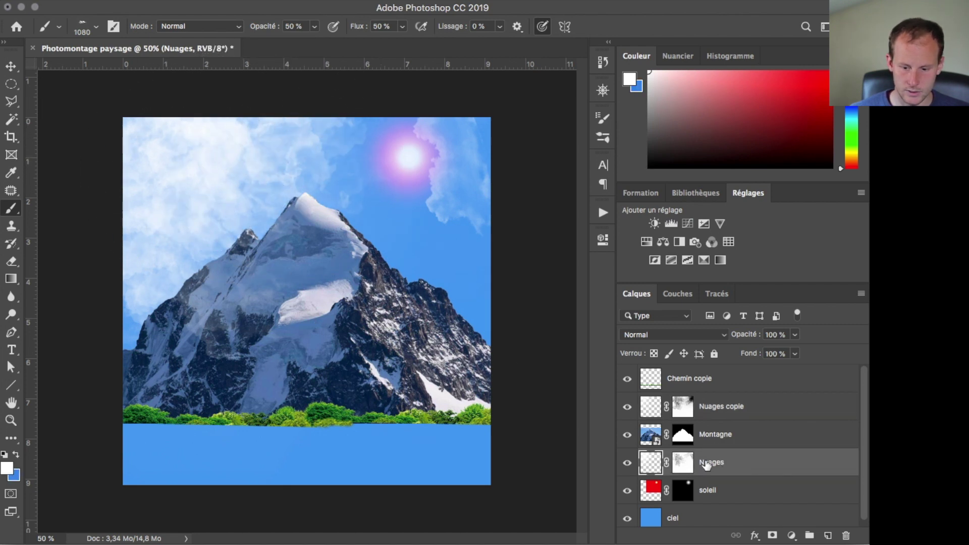
left_click(682, 462)
key("d")
key("x")
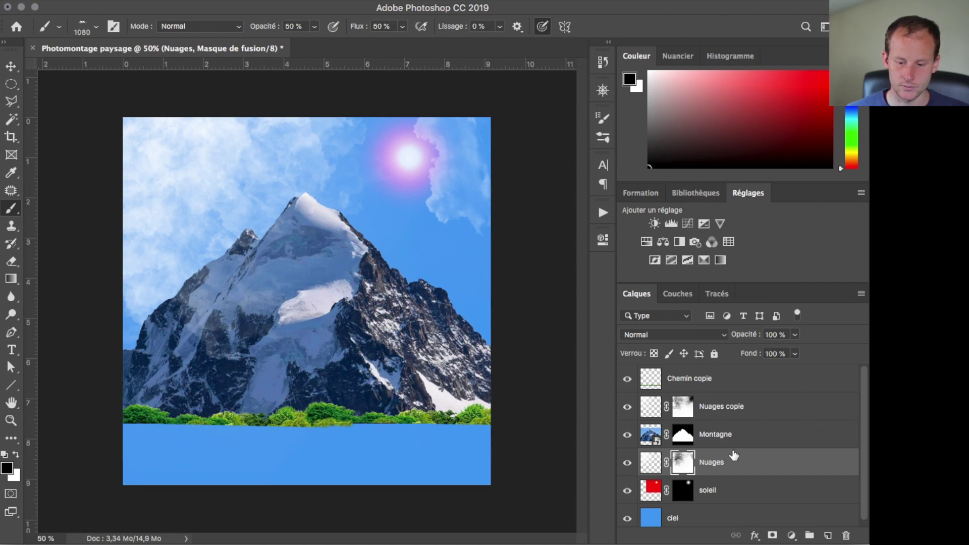
Rename the Chemin copie layer as Buisson.
double_click(690, 378)
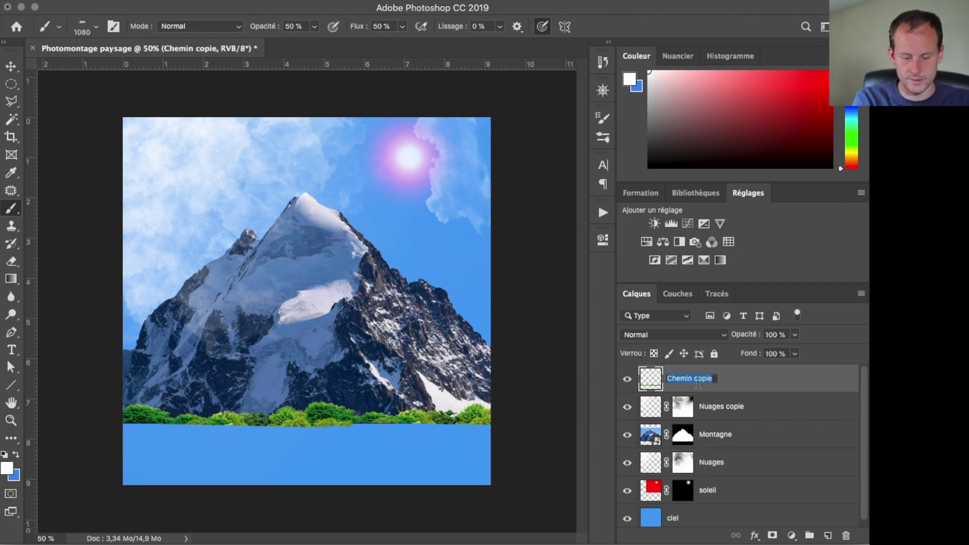
type("E")
type("uisson")
key("Return")
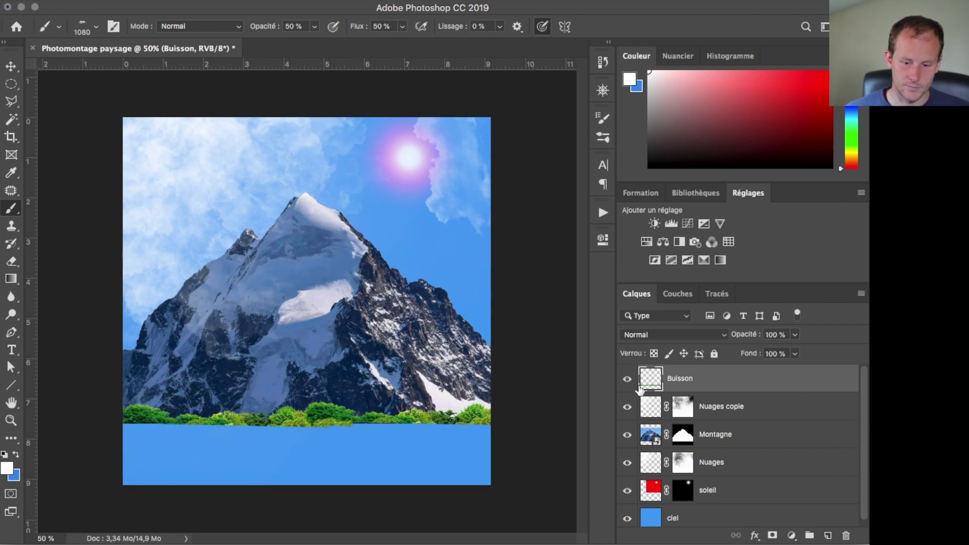
Add a Photo Filter adjustment set to Filtre refroidissant (80) and clip it to the Buisson layer.
left_click(695, 243)
left_click(450, 283)
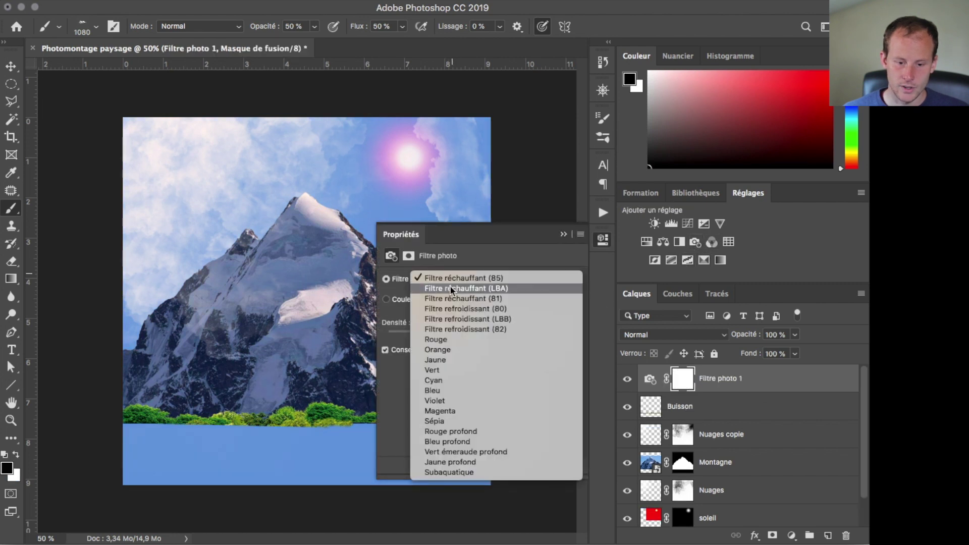
left_click(451, 311)
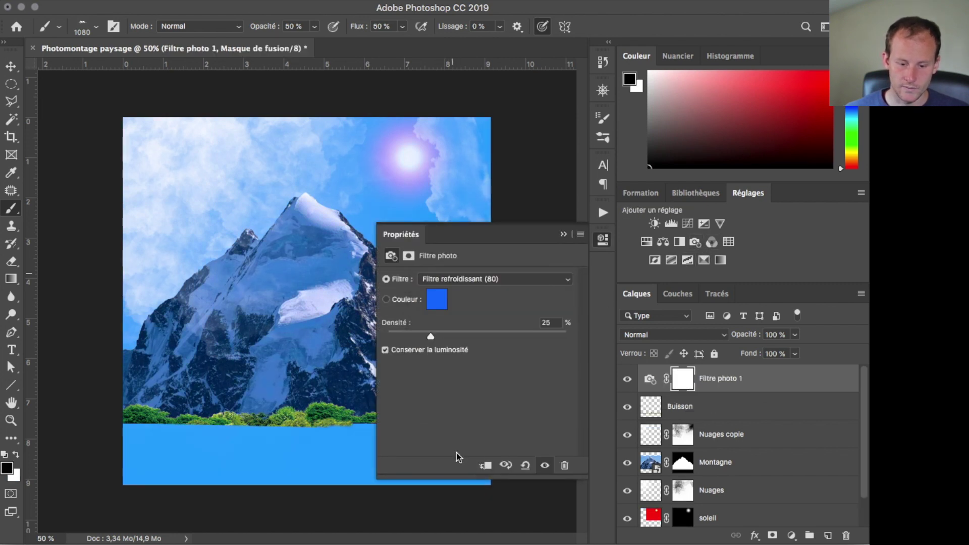
left_click(485, 465)
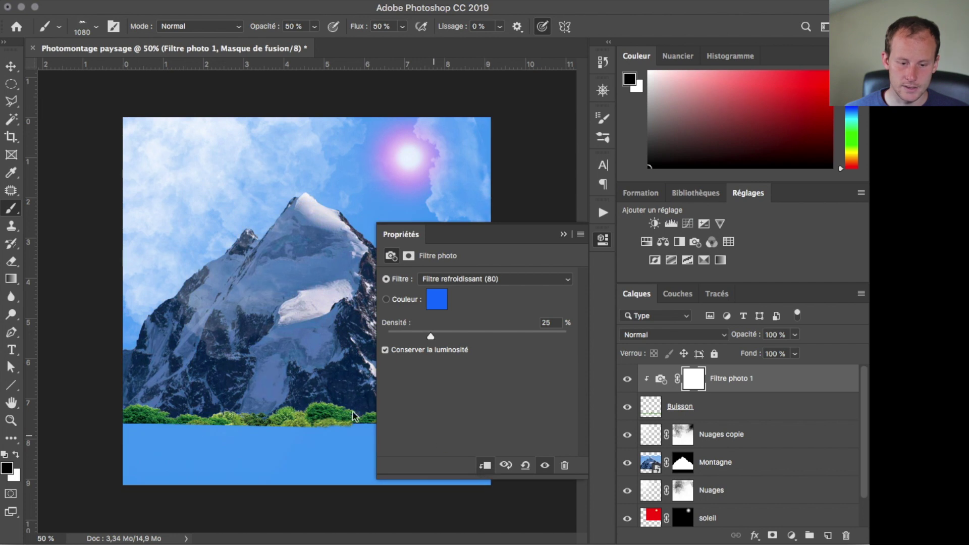
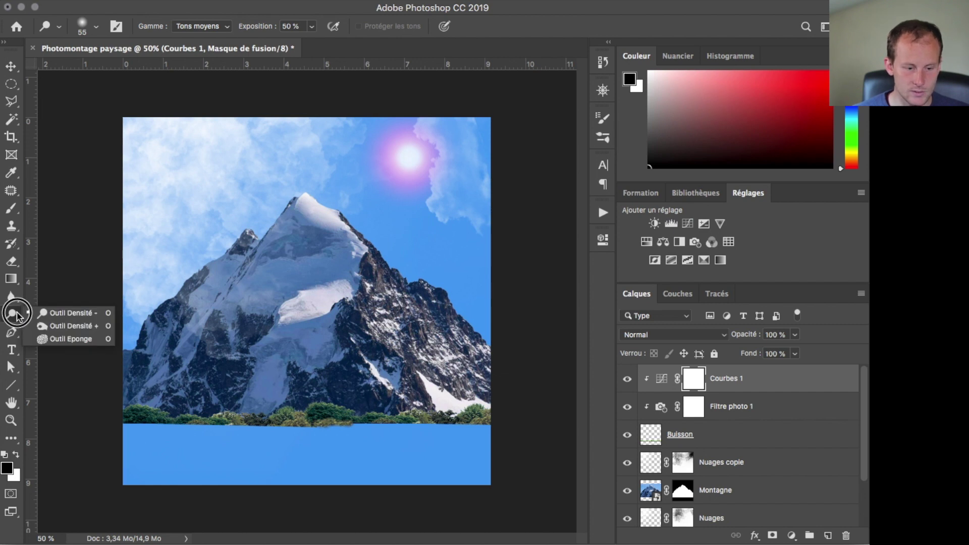
Darken the leftmost bushes on the Buisson layer using the Burn tool with a 31 px brush at 61% exposure.
left_click(66, 326)
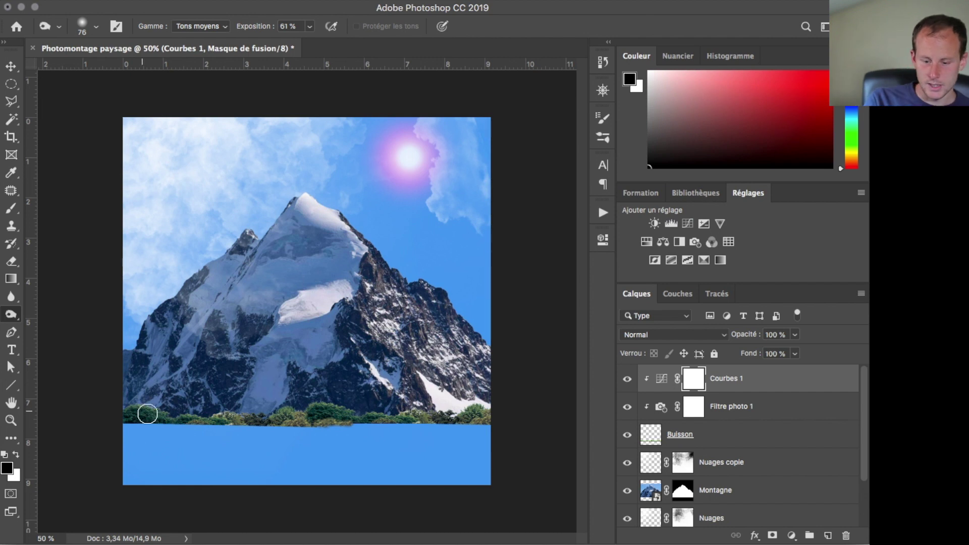
key("super+plus")
key("super+plus")
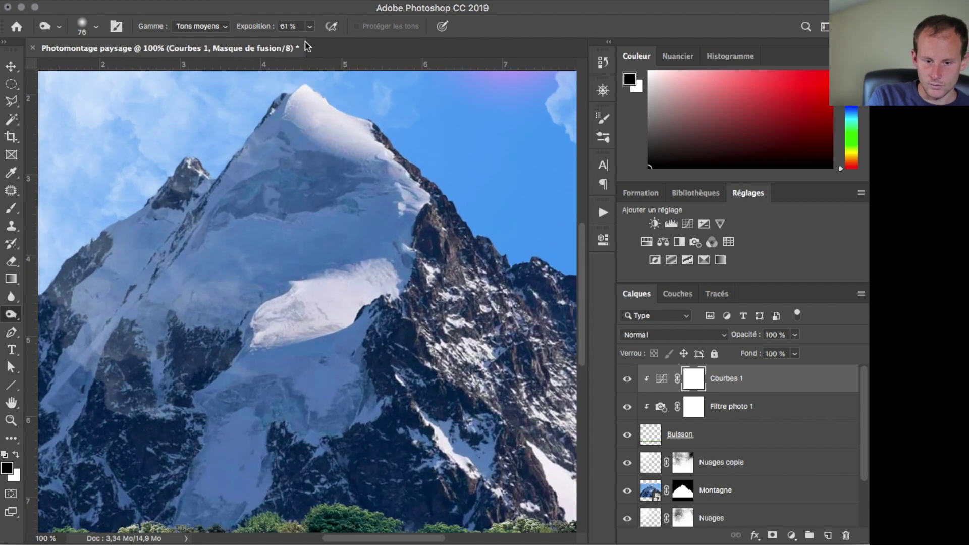
scroll(167, 367, "down", 10)
scroll(167, 368, "left", 3)
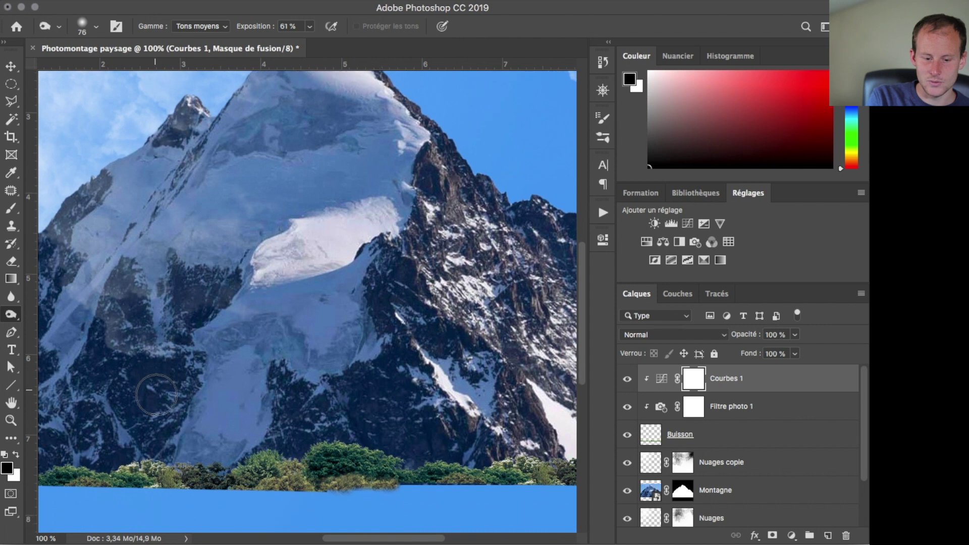
scroll(157, 367, "down", 2)
scroll(157, 367, "left", 3)
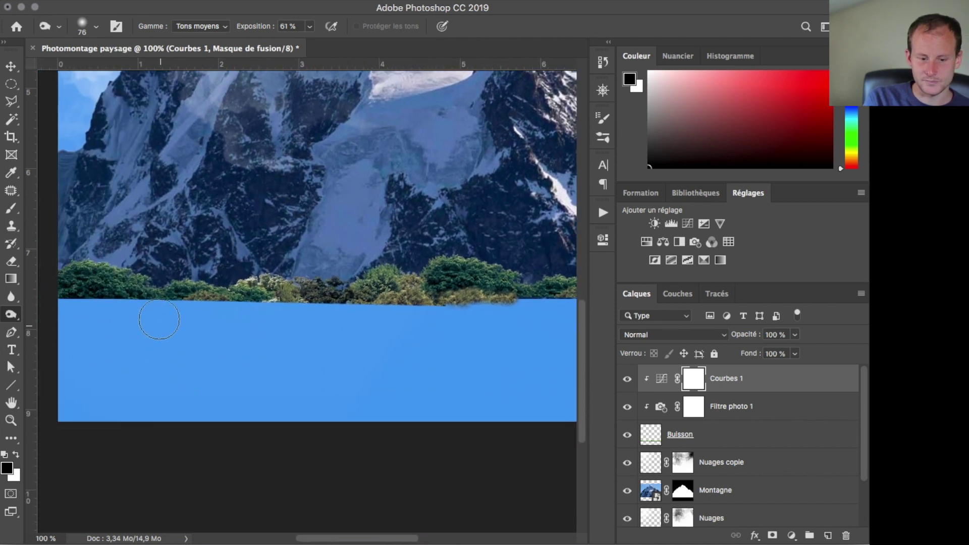
left_click_drag(156, 283, 141, 285)
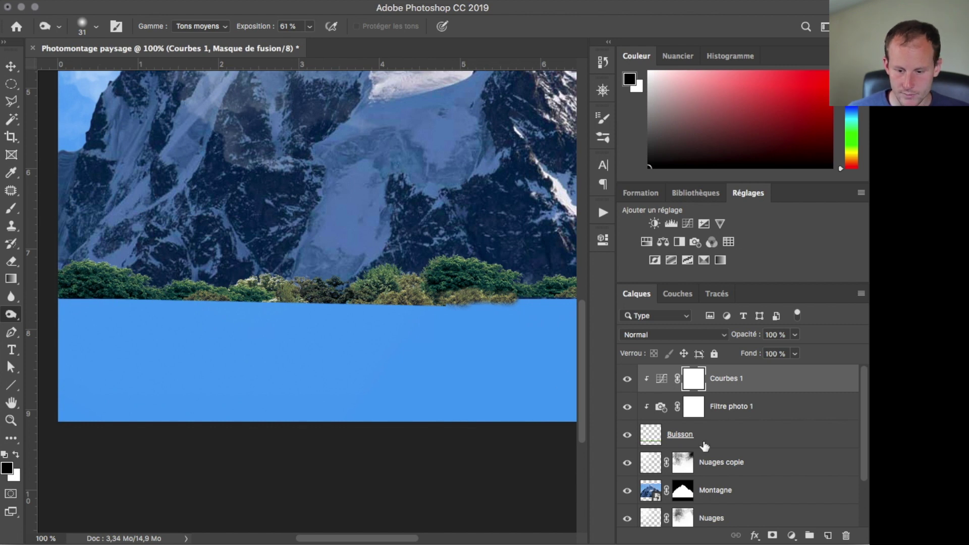
left_click(651, 444)
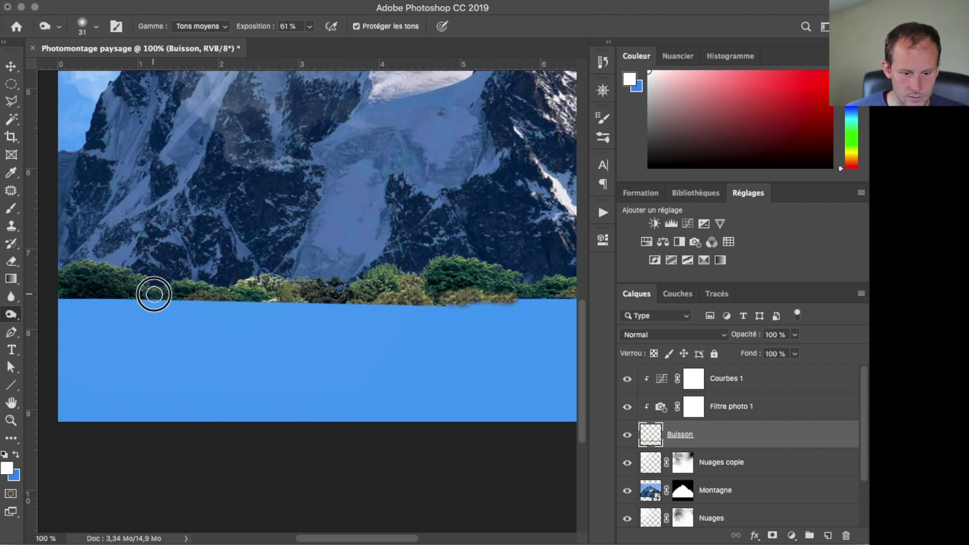
mouse_move(209, 297)
left_mouse_down()
mouse_move(267, 281)
mouse_move(240, 286)
left_mouse_up()
left_click(268, 296)
left_click(282, 284)
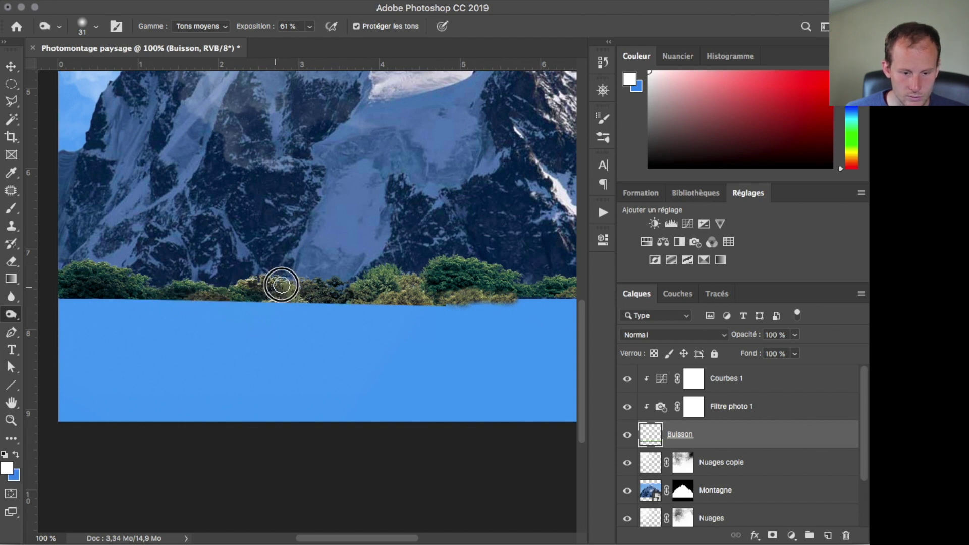
left_click(204, 298)
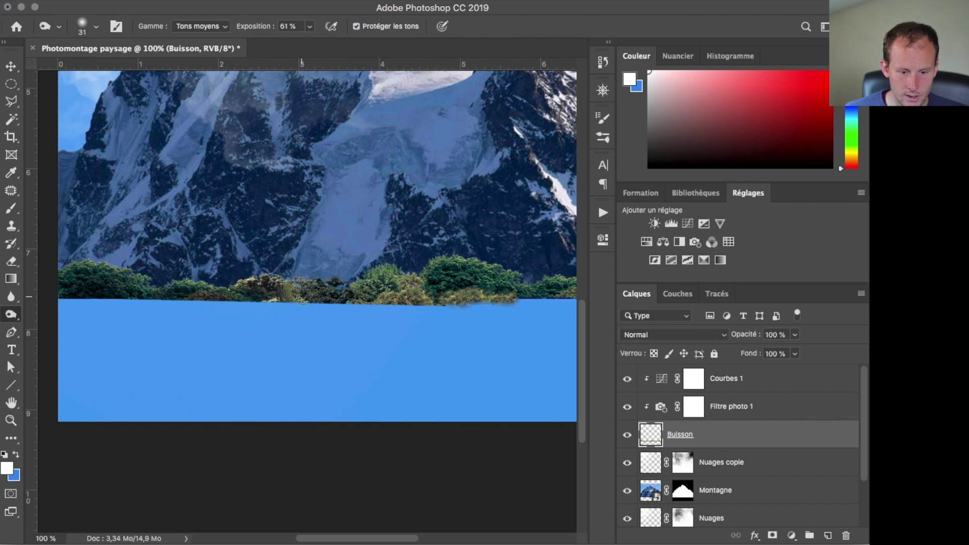
left_click(283, 293)
left_click(266, 281)
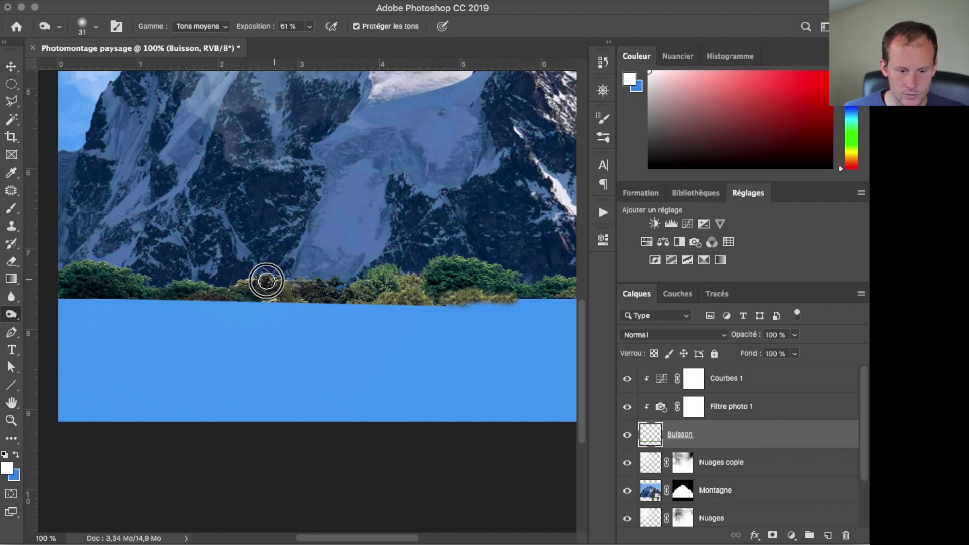
Burn darker shadows into the middle bushes and the lower edge of their foliage on the Buisson layer.
left_click(372, 281)
left_click(396, 274)
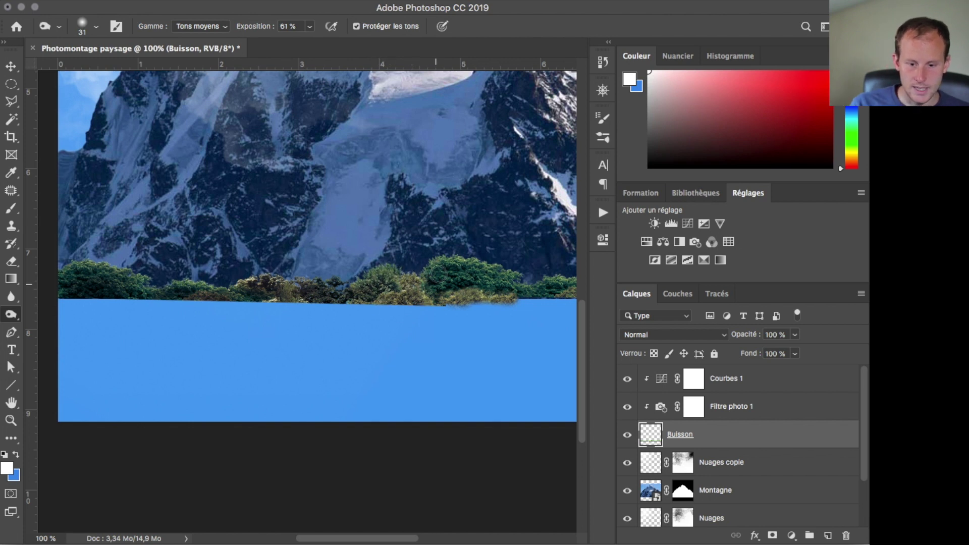
left_click(404, 292)
left_click_drag(433, 301, 370, 311)
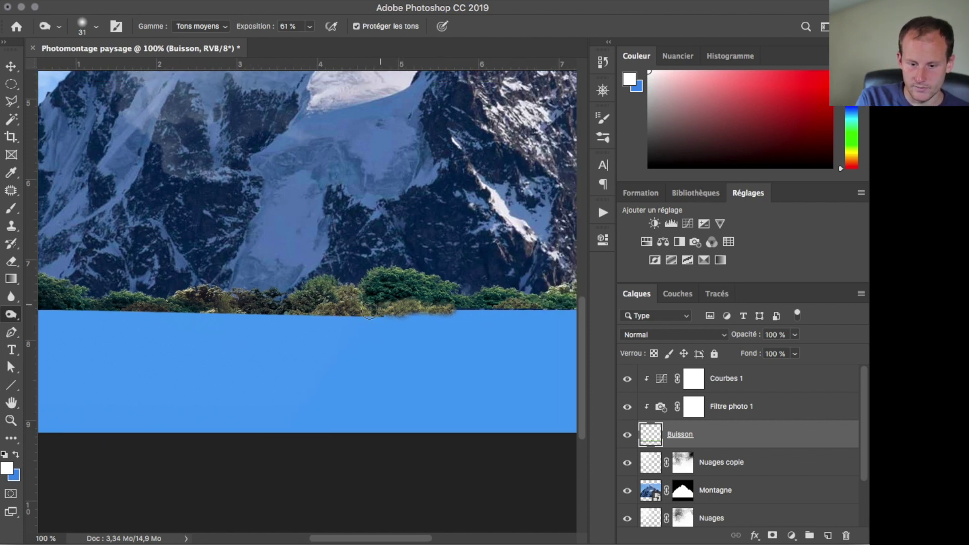
scroll(370, 311, "right", 5)
left_click(331, 307)
scroll(333, 307, "right", 5)
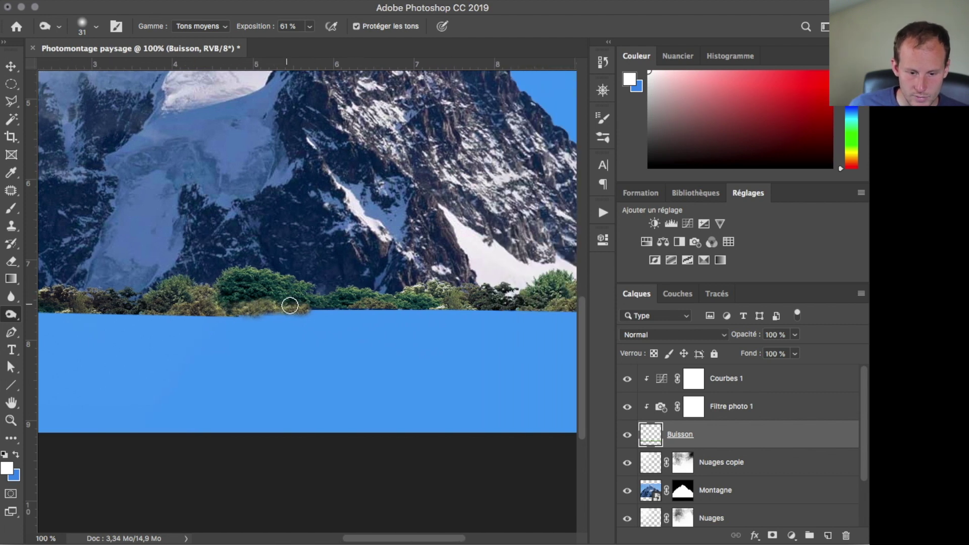
left_click(272, 307)
left_click(194, 305)
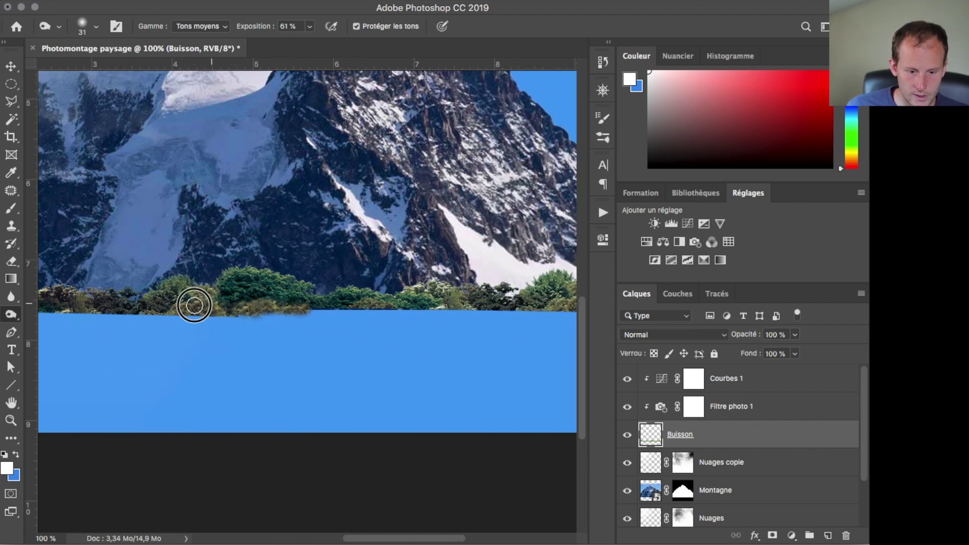
left_click(238, 303)
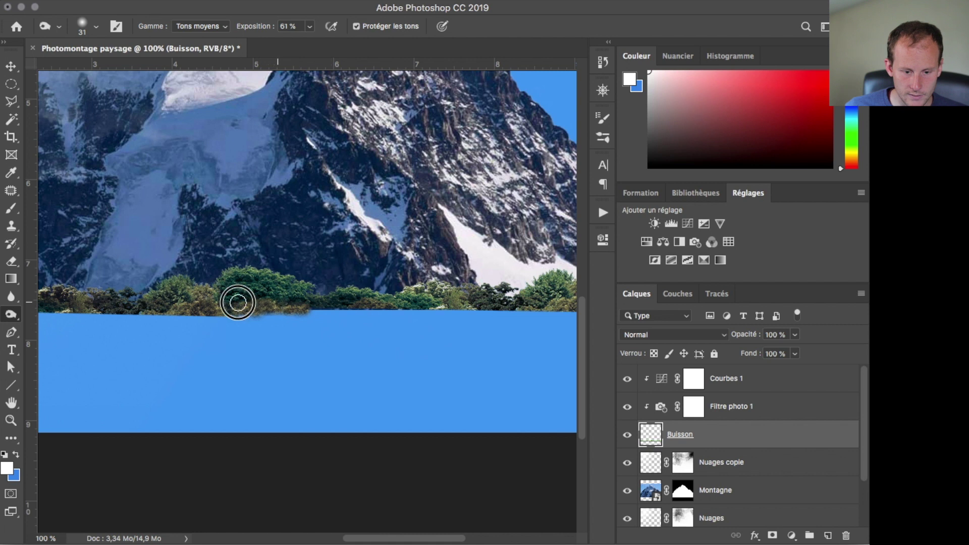
Darken the bases and pale foliage of the rightmost bushes on the Buisson layer with the Burn tool.
left_click(457, 306)
left_click(480, 309)
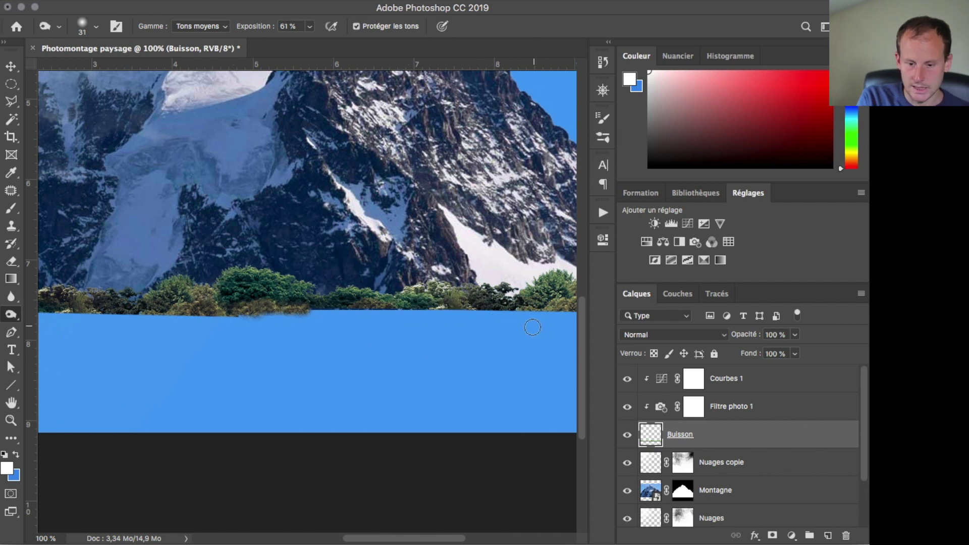
scroll(532, 327, "right", 5)
left_click_drag(510, 286, 454, 288)
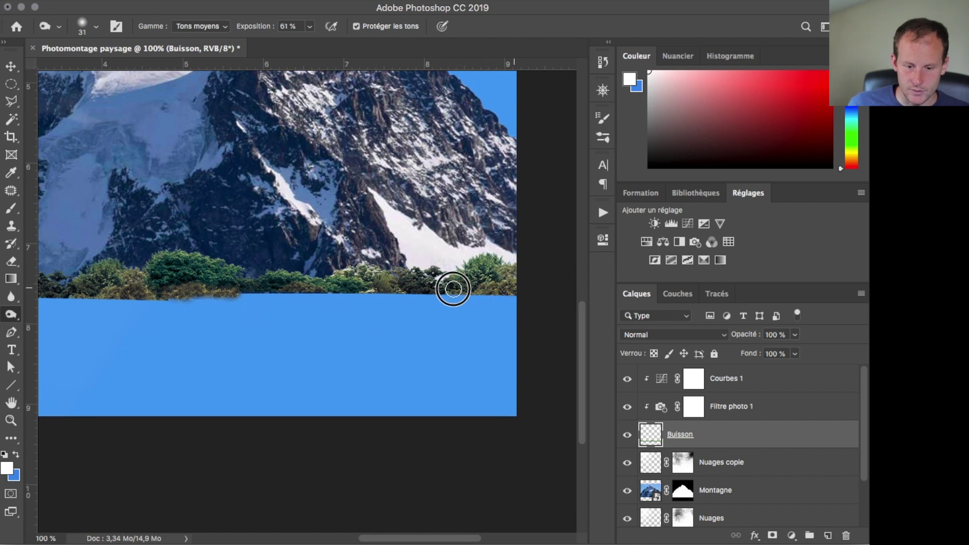
left_click(497, 285)
left_click(496, 276)
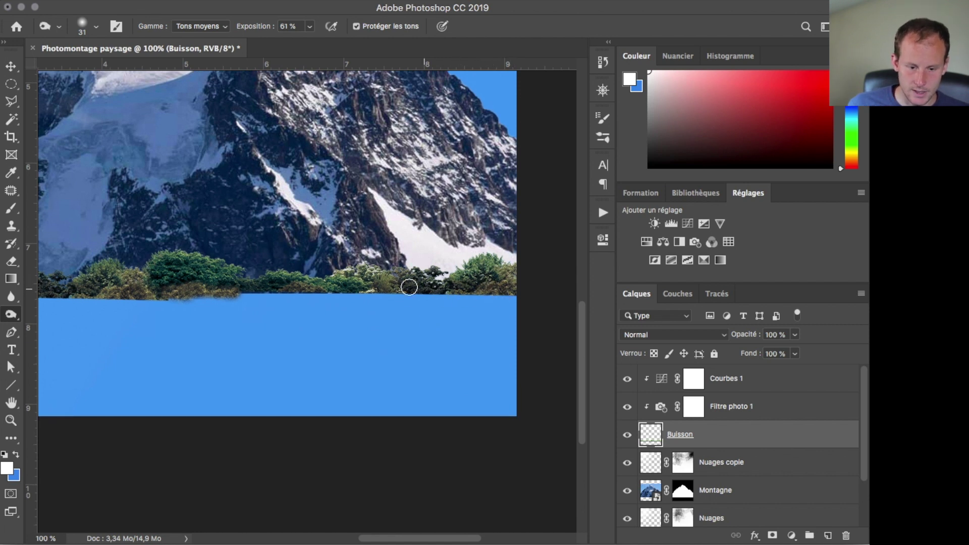
Lighten the tops of the bushes on the Buisson layer using the Dodge tool with a 55 px brush at 50% exposure.
left_click(11, 314)
left_click(75, 314)
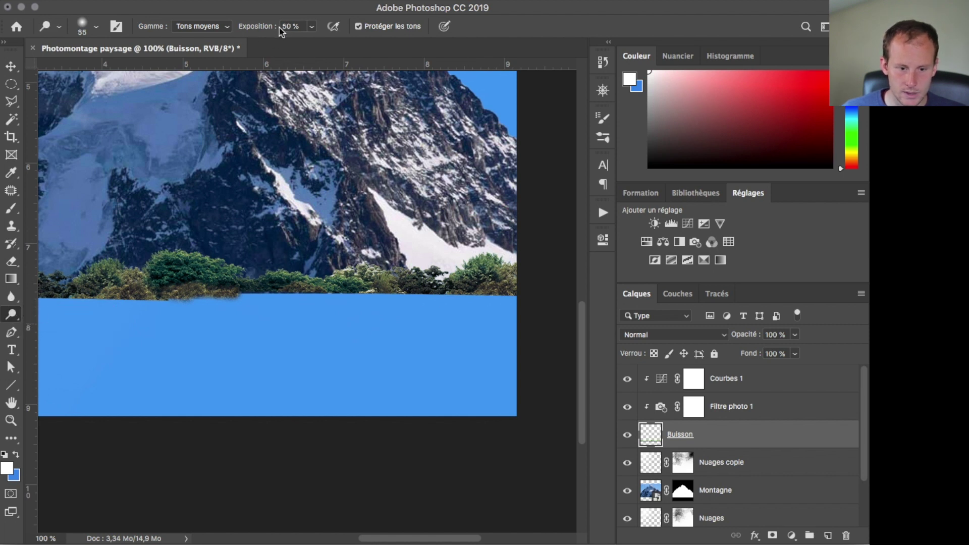
mouse_move(512, 269)
left_mouse_down()
mouse_move(475, 262)
mouse_move(495, 264)
mouse_move(459, 273)
mouse_move(387, 264)
mouse_move(446, 277)
mouse_move(399, 266)
mouse_move(320, 279)
mouse_move(214, 276)
mouse_move(249, 268)
mouse_move(194, 260)
mouse_move(182, 272)
mouse_move(215, 268)
mouse_move(107, 277)
mouse_move(135, 271)
mouse_move(100, 269)
mouse_move(164, 305)
left_mouse_up()
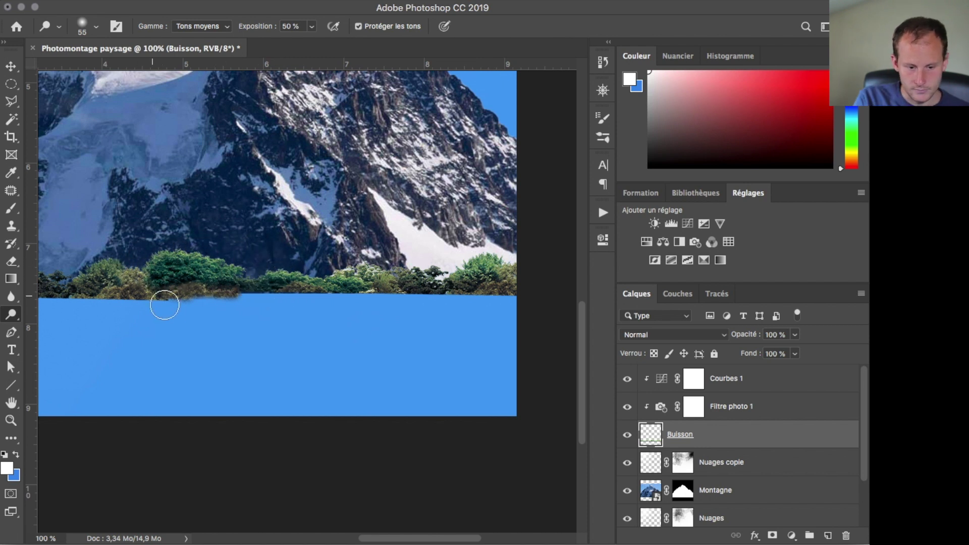
scroll(164, 305, "left", 10)
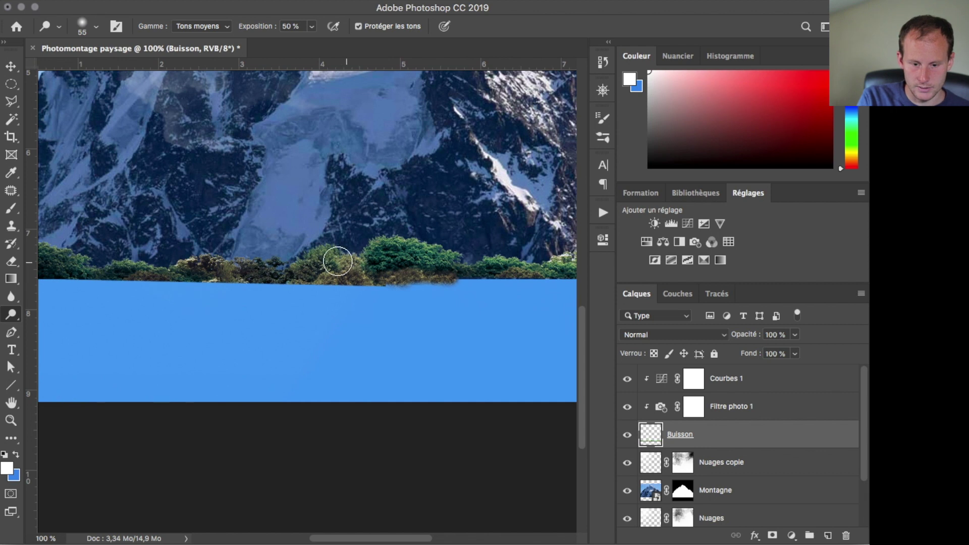
key("super+minus")
key("super+minus")
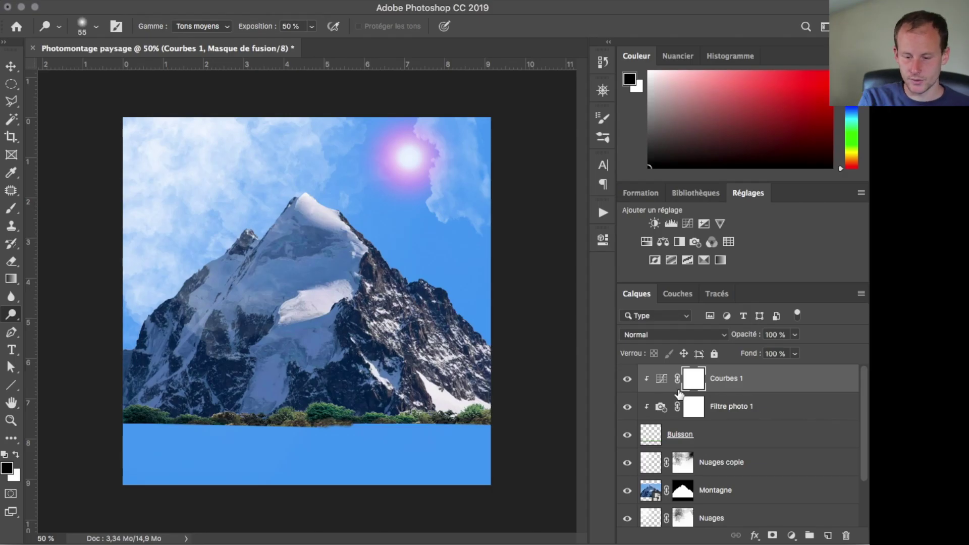
Duplicate all layers from Courbes 1 down to soleil, leaving out the ciel background layer.
scroll(726, 470, "down", 2)
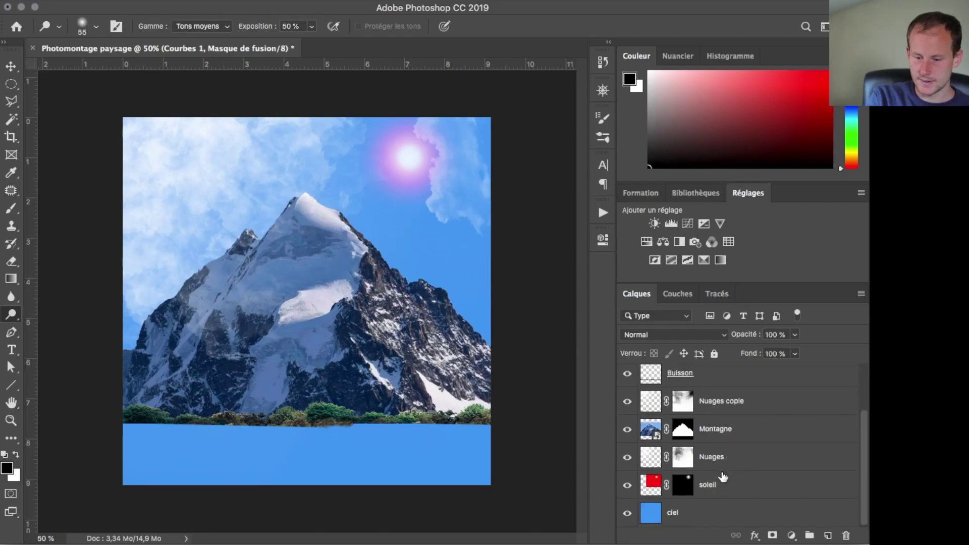
left_click(721, 500, "shift")
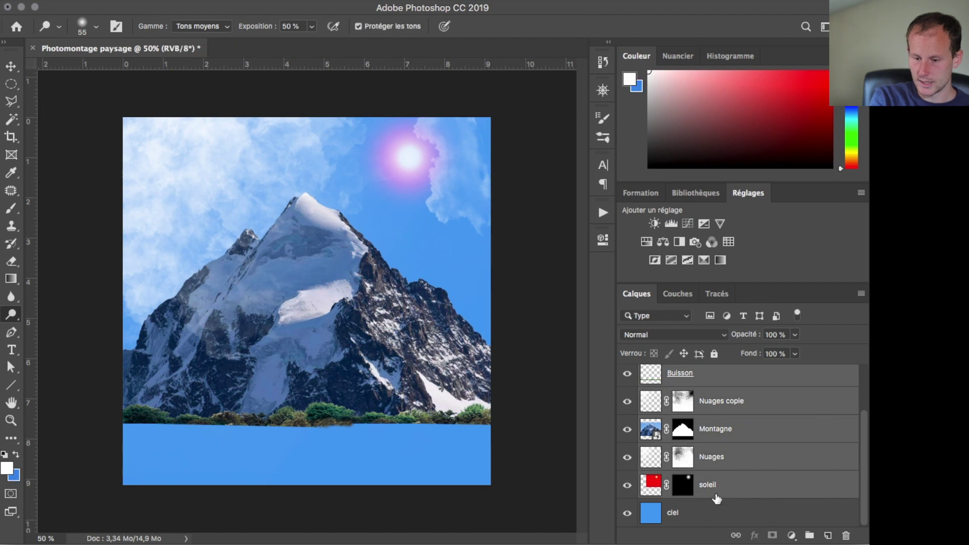
left_click_drag(717, 486, 828, 535)
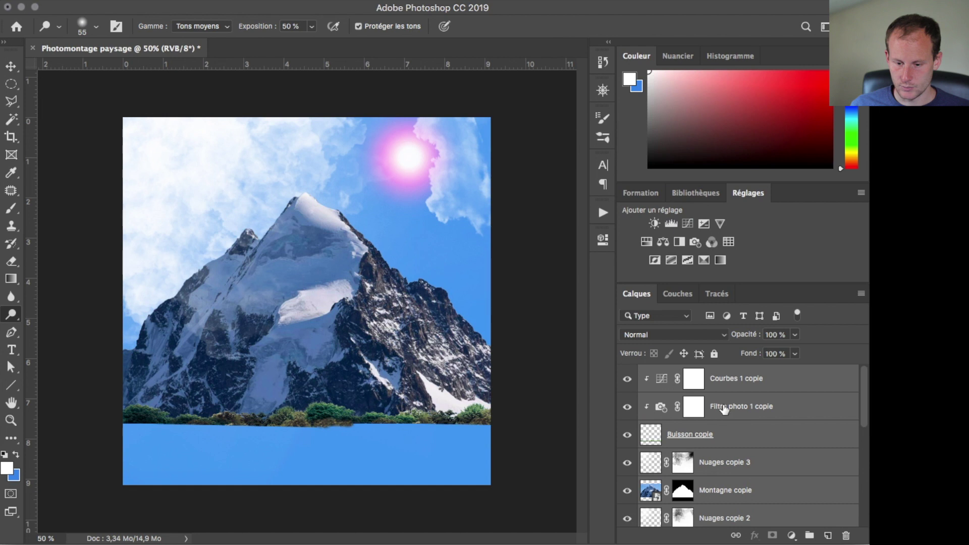
left_click_drag(727, 498, 810, 535)
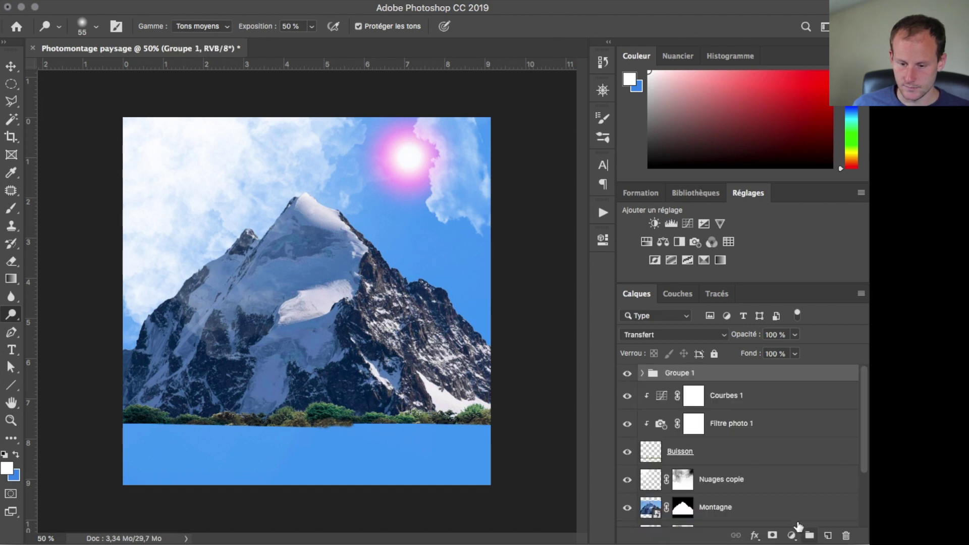
left_click(642, 374)
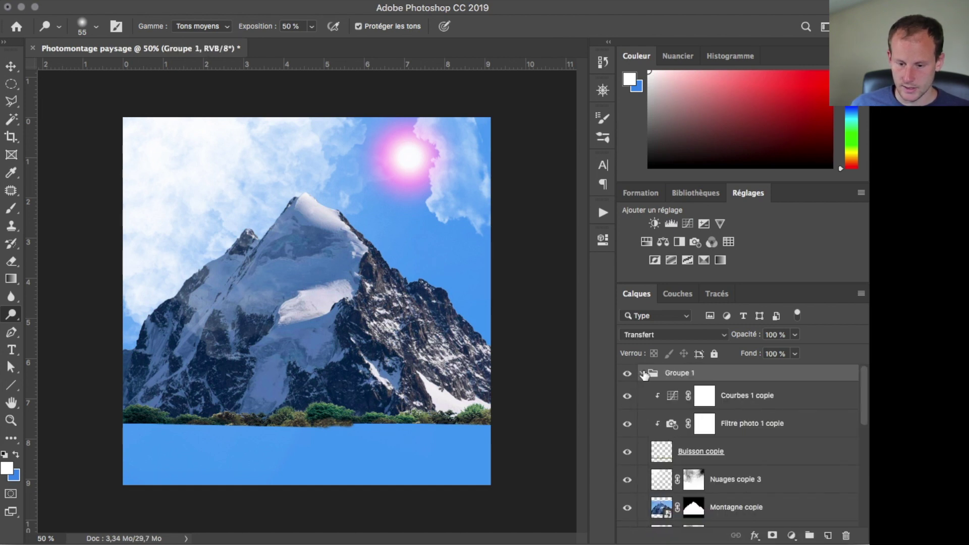
left_click(643, 374)
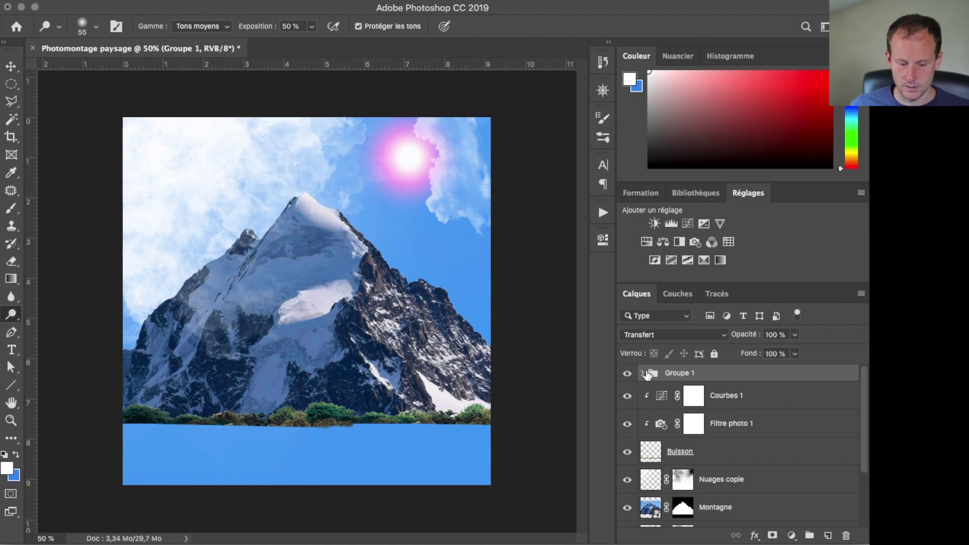
key("super+shift+g")
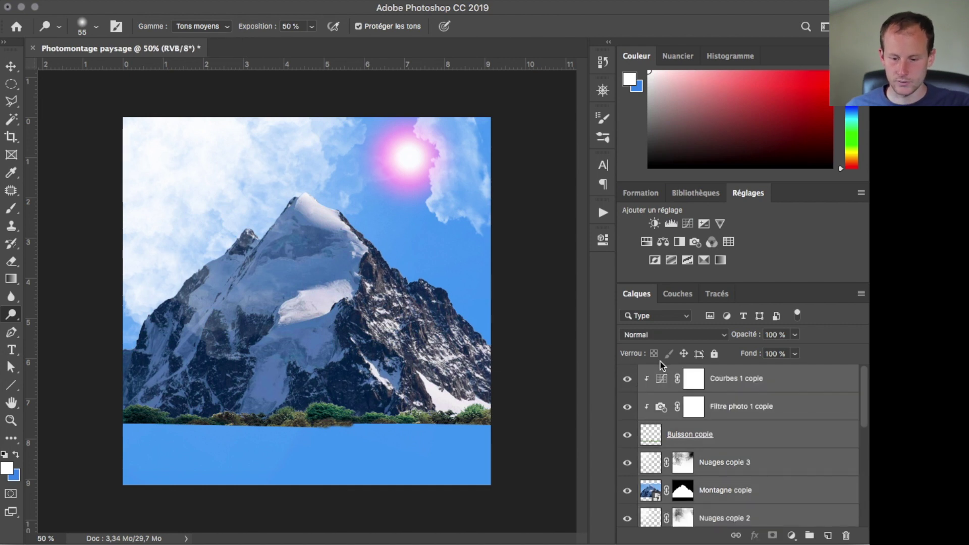
Convert the selected duplicate layers into a single smart object and toggle its visibility to check it against the original.
right_click(728, 398)
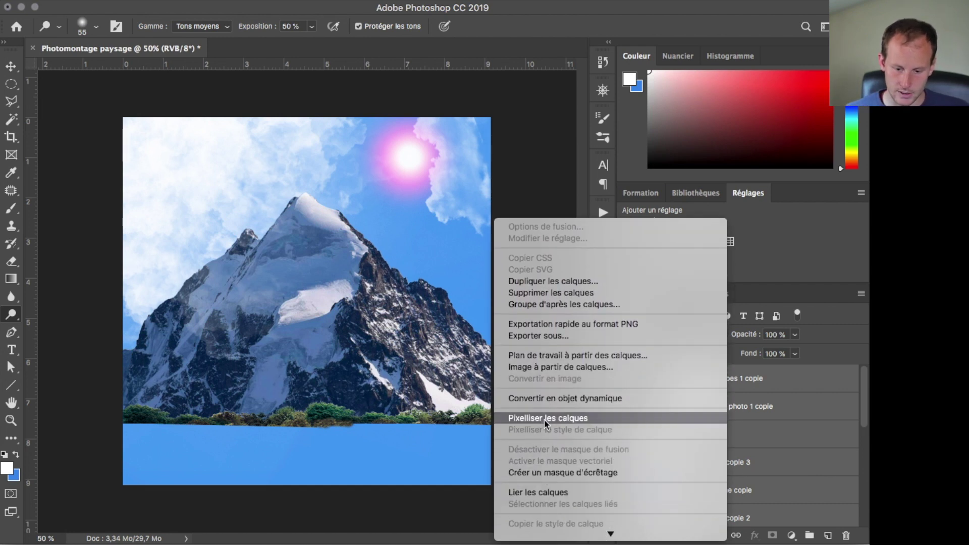
left_click(588, 398)
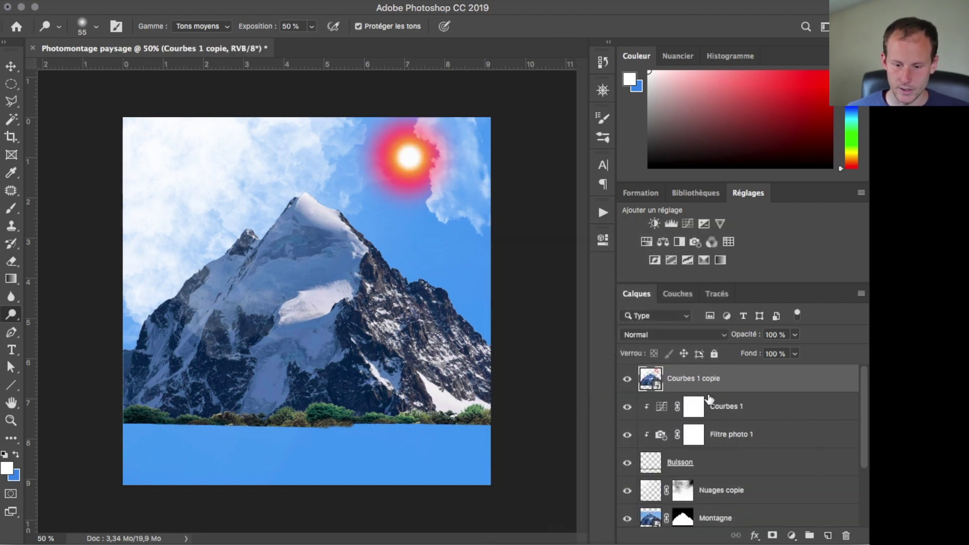
left_click(628, 379)
left_click(627, 379)
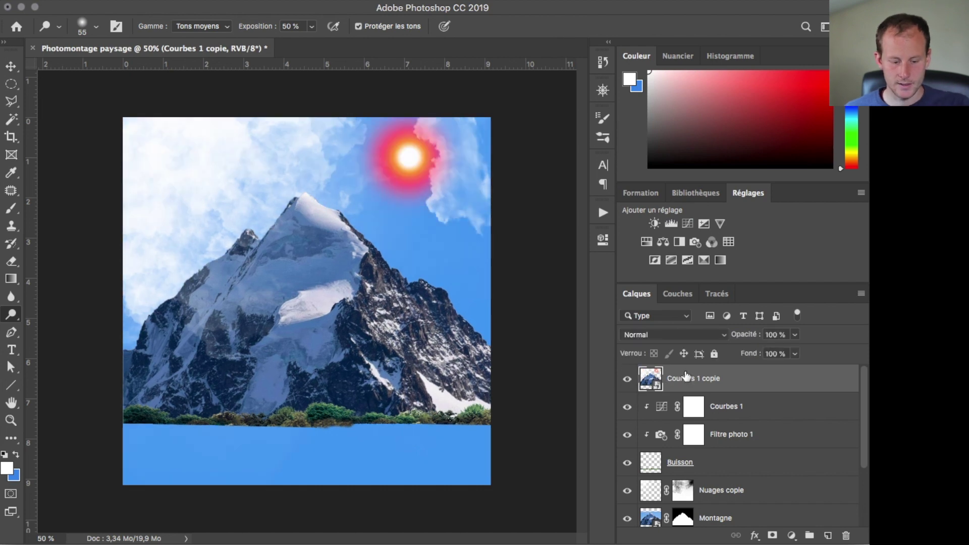
Flip the Courbes 1 copie smart object vertically with a height of -100% and move it down to mirror the scene below the bushes.
key("super+t")
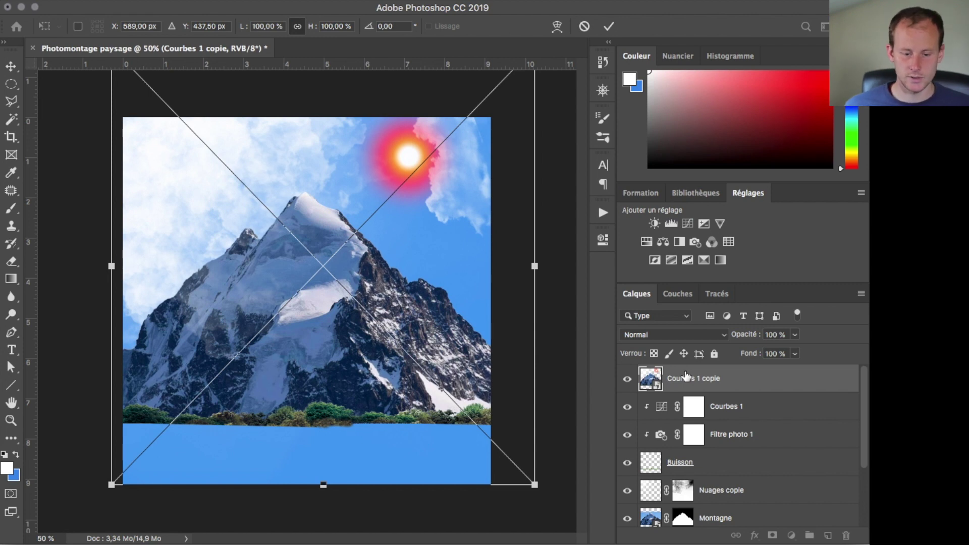
left_click(335, 27)
key("Left")
type("-")
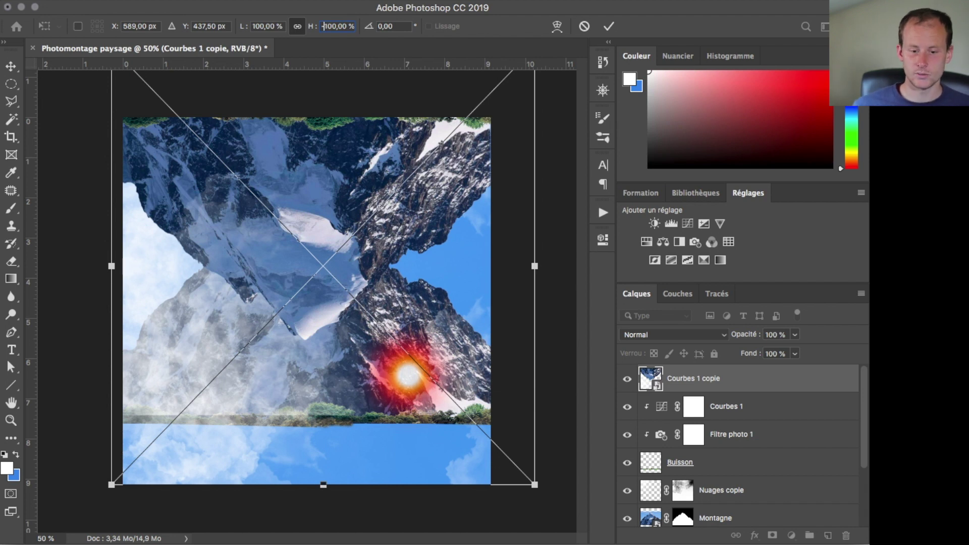
left_click_drag(315, 218, 312, 442)
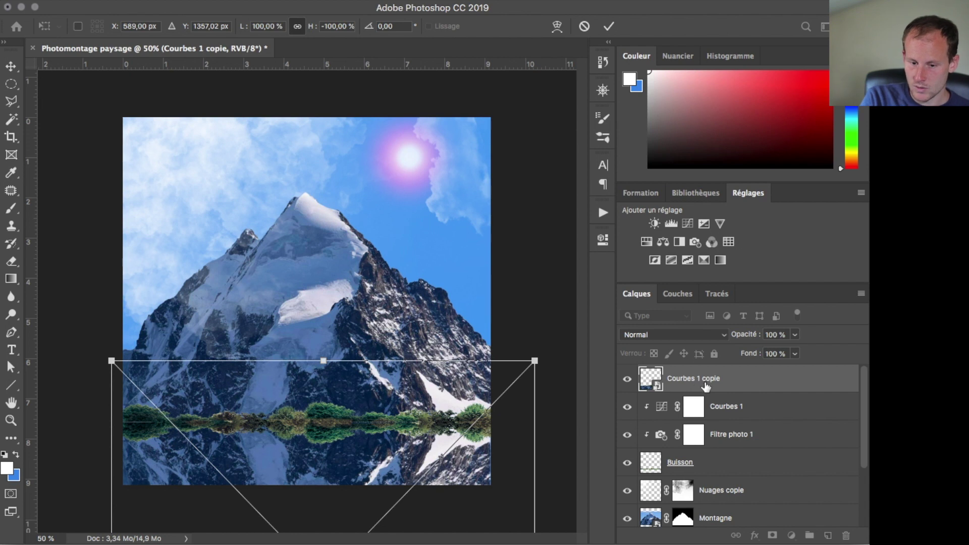
key("Return")
key("o")
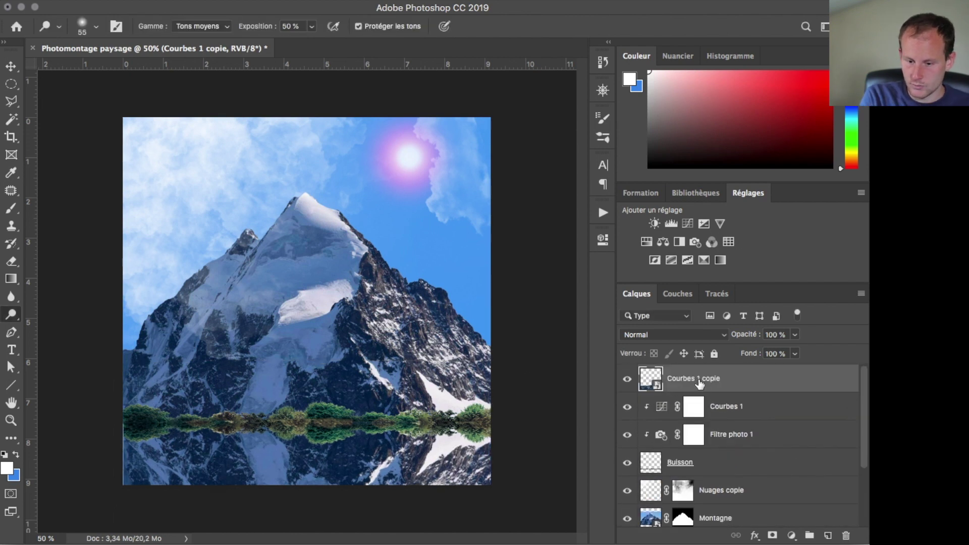
Rename the flipped smart object layer to reflet and place it directly above the ciel layer.
double_click(699, 380)
type("reflet")
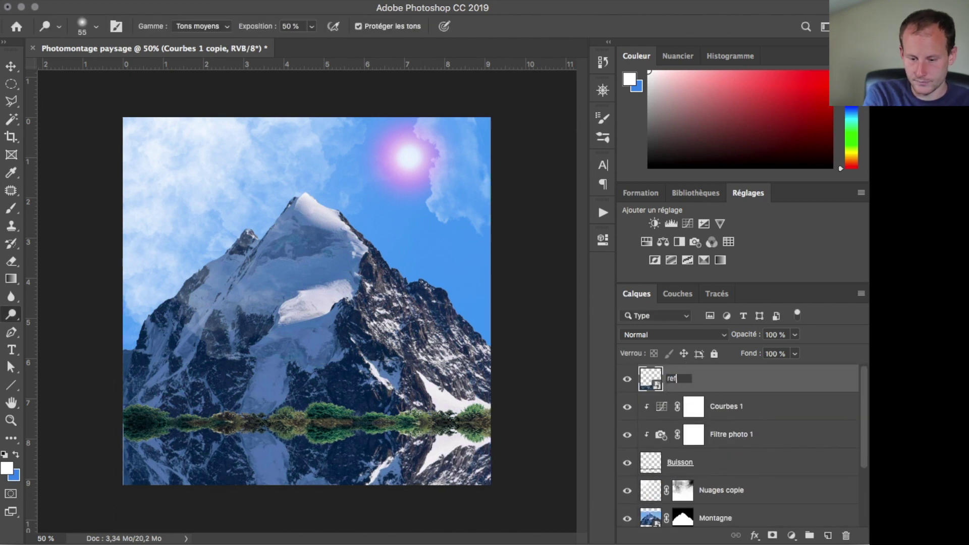
key("Return")
left_click_drag(685, 379, 674, 507)
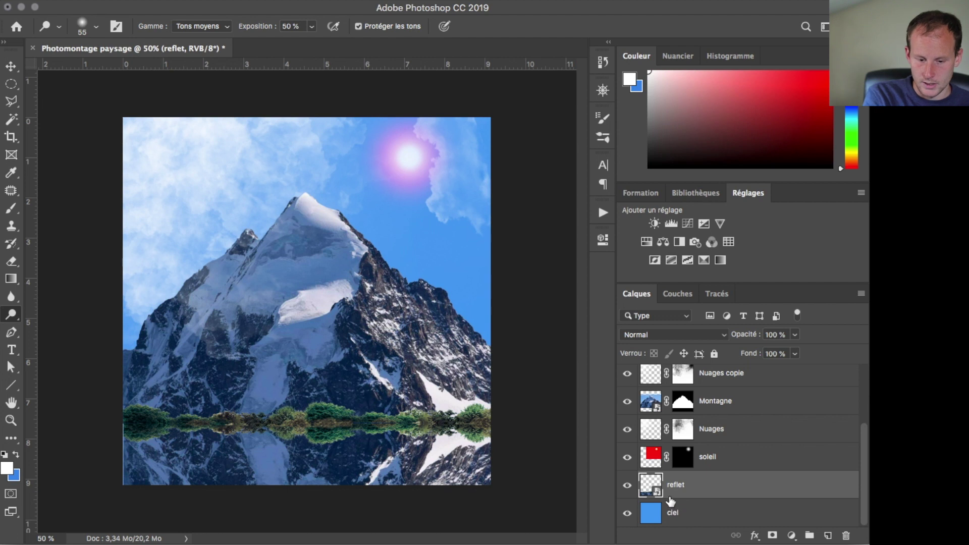
Squash the reflet layer vertically from its lower edge to a height of -53%, keeping its width at 100%.
key("ctrl+t")
key("ctrl+minus")
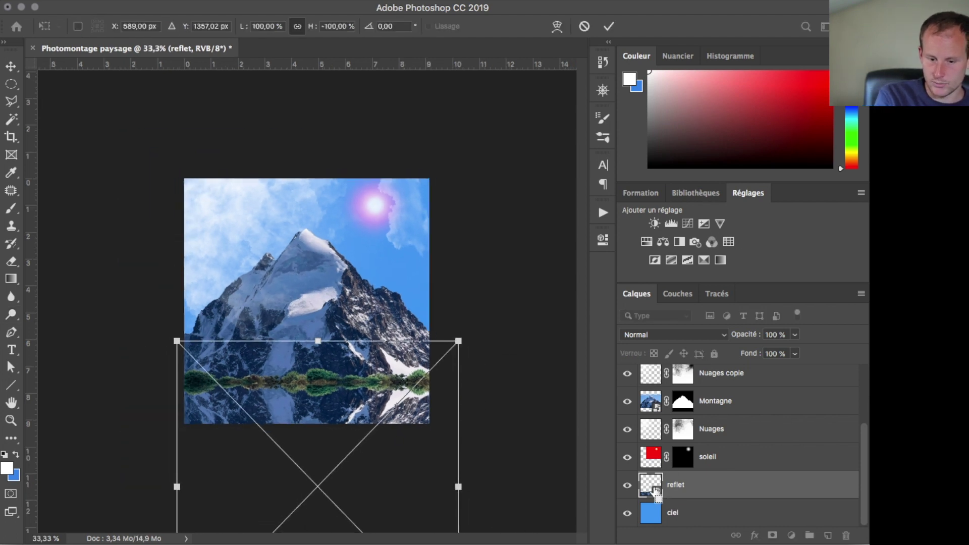
key("ctrl+minus")
key("ctrl+minus")
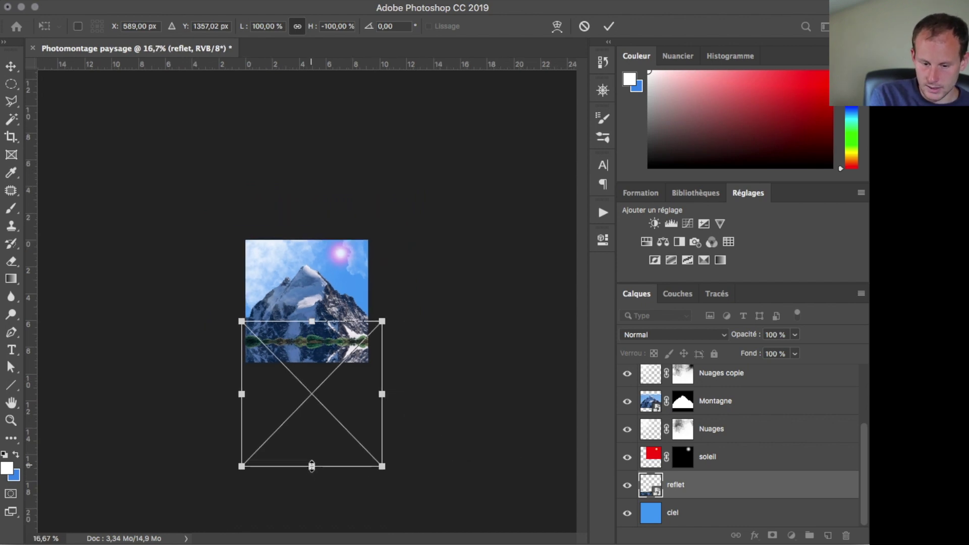
left_click_drag(312, 467, 317, 402)
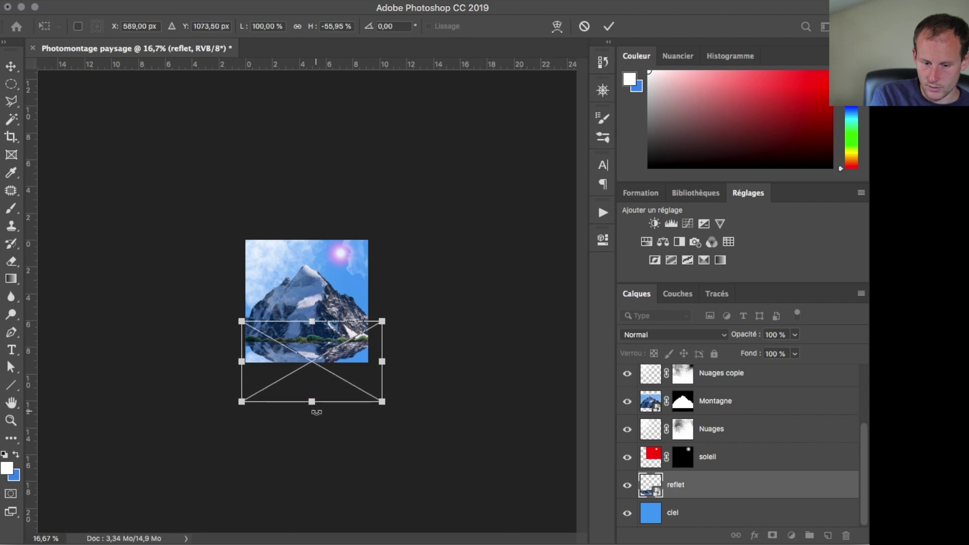
key("super+plus")
key("super+plus")
left_click_drag(318, 504, 318, 492)
key("Return")
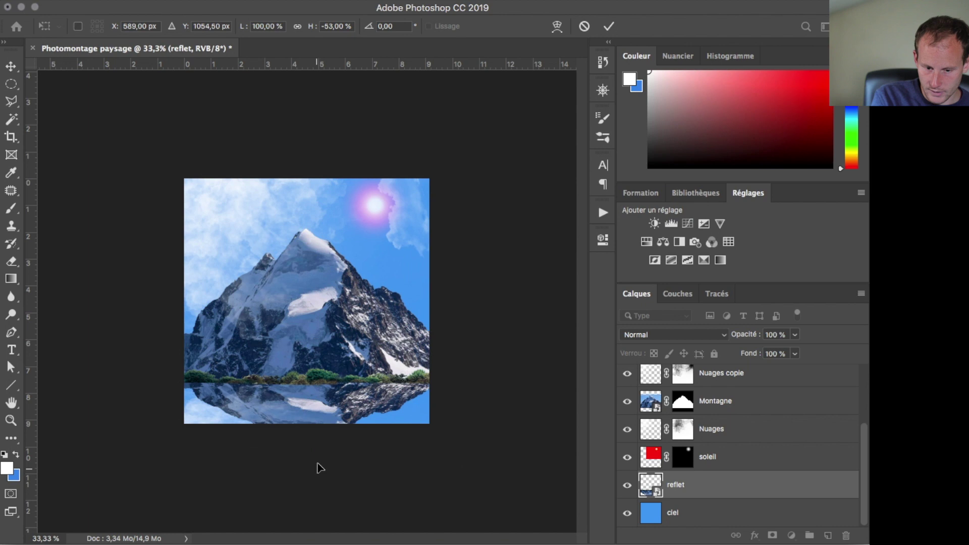
Move the reflet layer down and nudge it back up so the reflection starts just under the bushes.
key("v")
left_click_drag(319, 402, 320, 427)
key("shift+Up")
key("shift+Up")
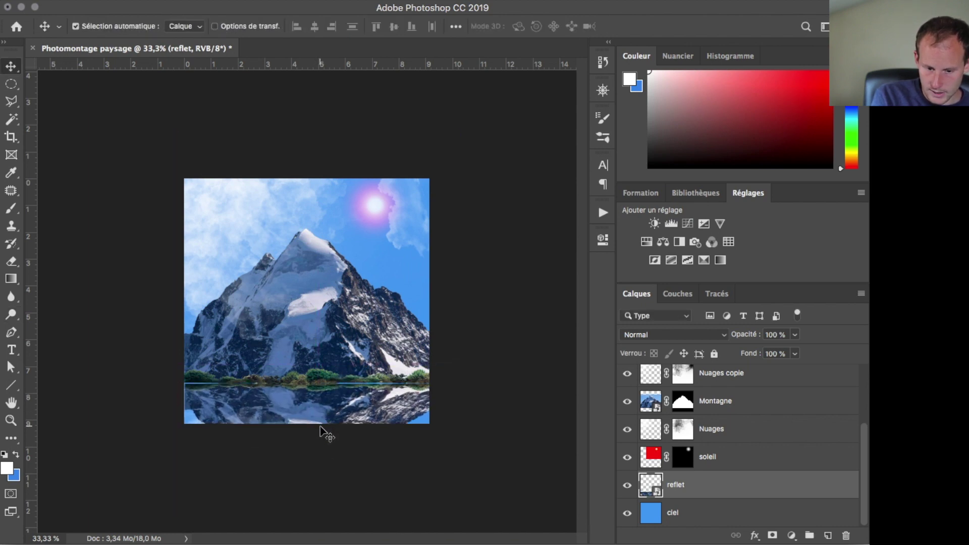
key("super+plus")
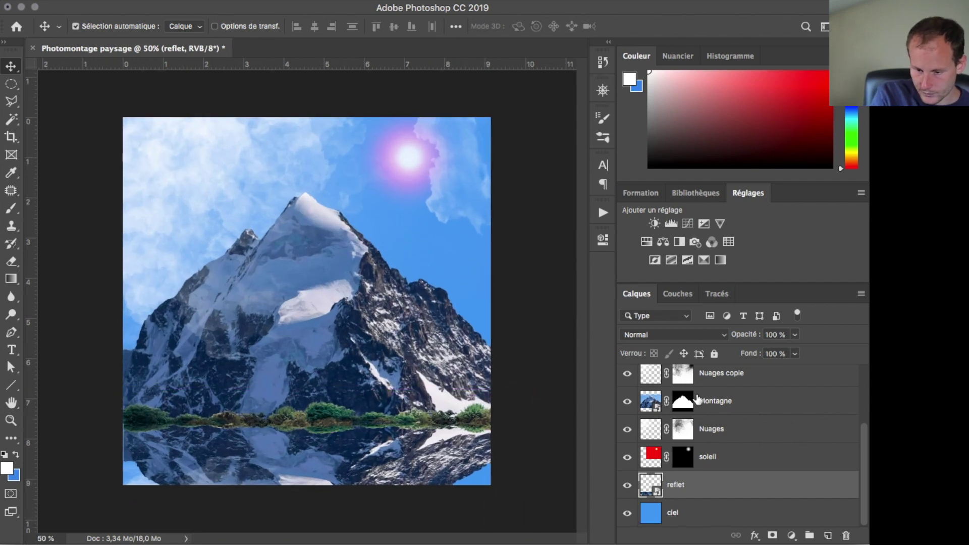
Select all layers from reflet up to Courbes 1 and nudge them up together, leaving more water area below the bushes.
scroll(714, 387, "up", 4)
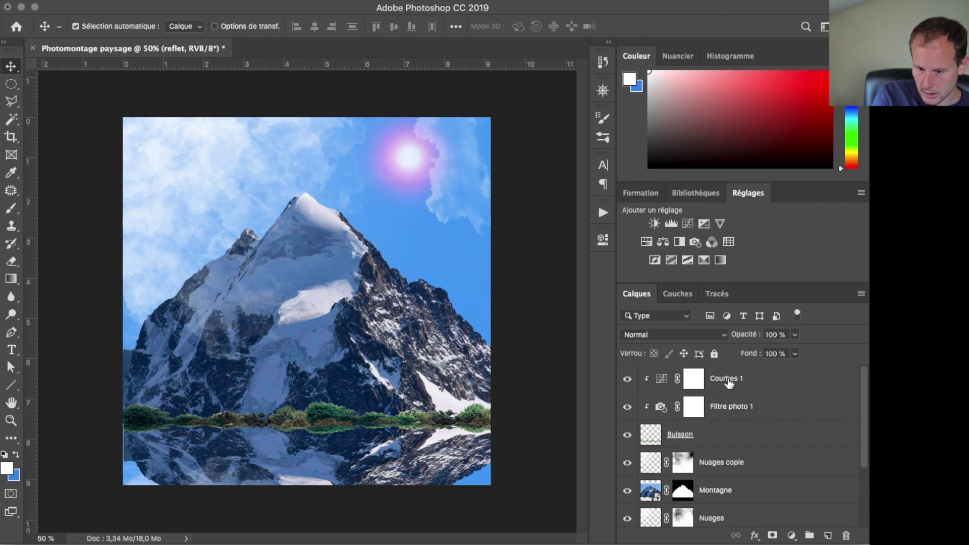
left_click(726, 391, "shift")
key("Up")
key("Up")
key("Up")
key("Up")
key("Up")
key("Up")
key("Up")
key("Up")
key("Up")
key("Up")
key("Up")
key("Up")
key("Up")
key("Up")
key("Up")
key("Up")
key("Up")
key("Up")
key("Up")
key("Up")
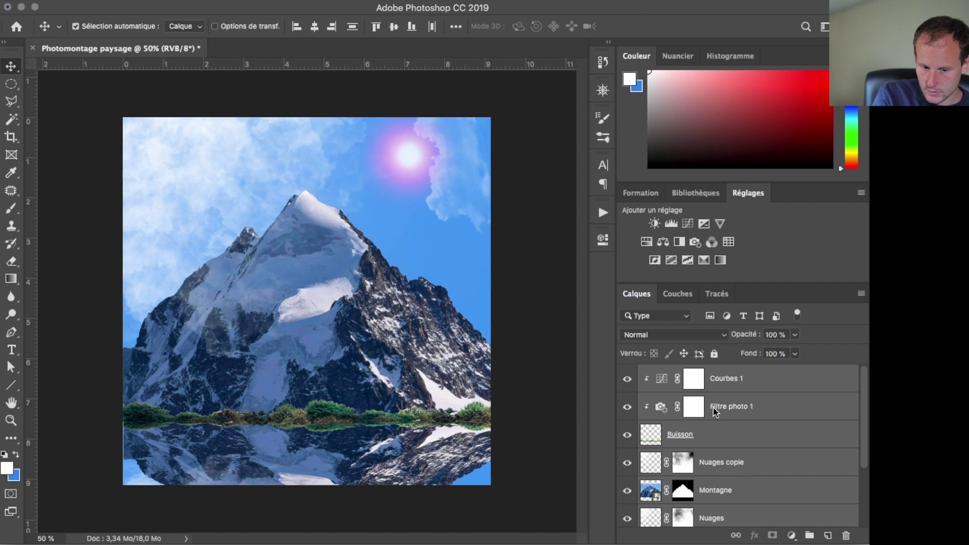
key("Up")
key("Up")
key("Up")
key("Up")
key("Up")
key("Up")
key("Up")
key("Up")
key("Up")
key("Up")
key("Up")
key("Up")
key("Up")
key("Up")
key("Up")
key("Up")
key("Up")
key("Up")
key("Up")
key("Up")
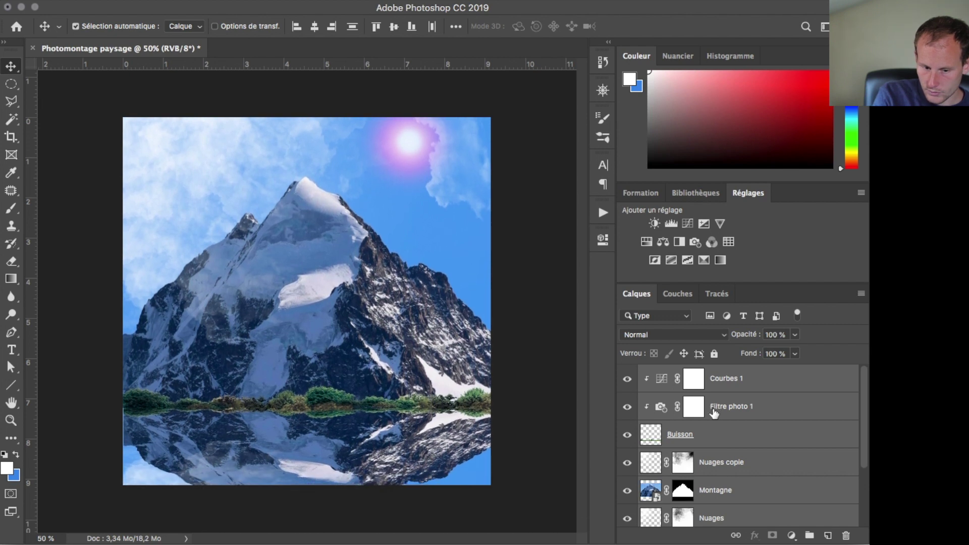
key("Up")
key("Up")
key("Up")
key("Up")
key("Up")
key("Up")
key("Up")
key("Up")
key("Up")
key("Up")
key("Up")
key("Up")
key("Up")
key("Up")
key("Up")
key("Up")
key("Up")
key("Up")
key("Up")
key("Up")
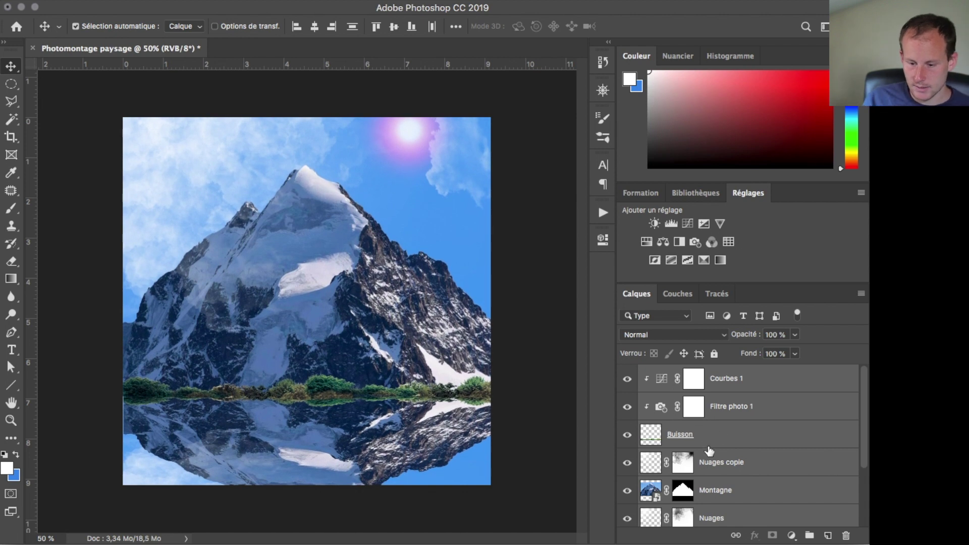
Apply a directional motion blur (Flou directionnel) to the reflet layer with an angle of 90° and a distance of 6 pixels.
left_click(723, 488)
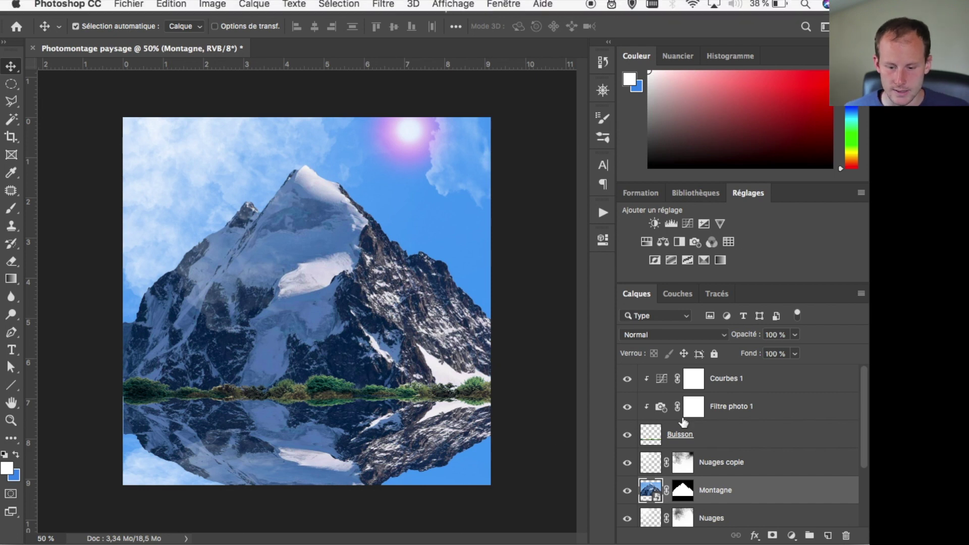
mouse_move(398, 5)
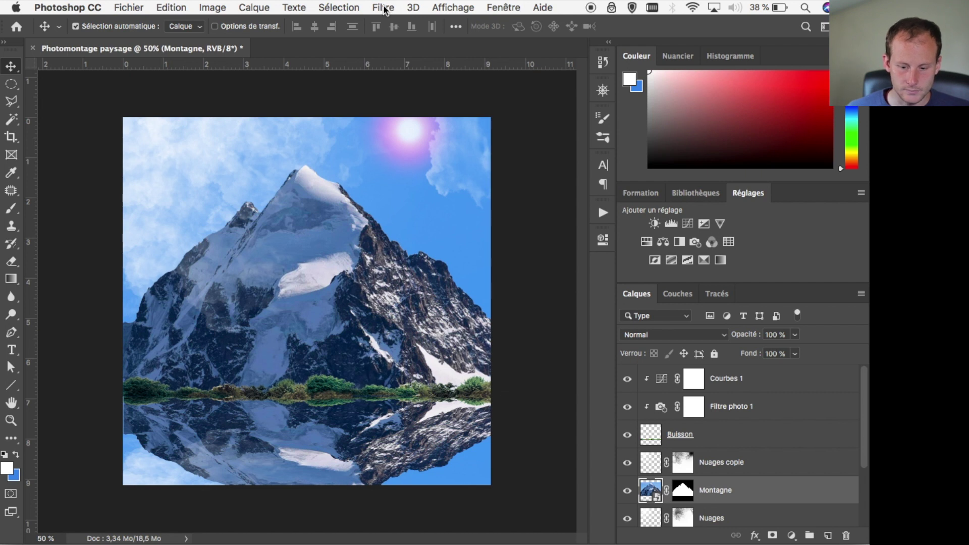
scroll(857, 442, "down", 2)
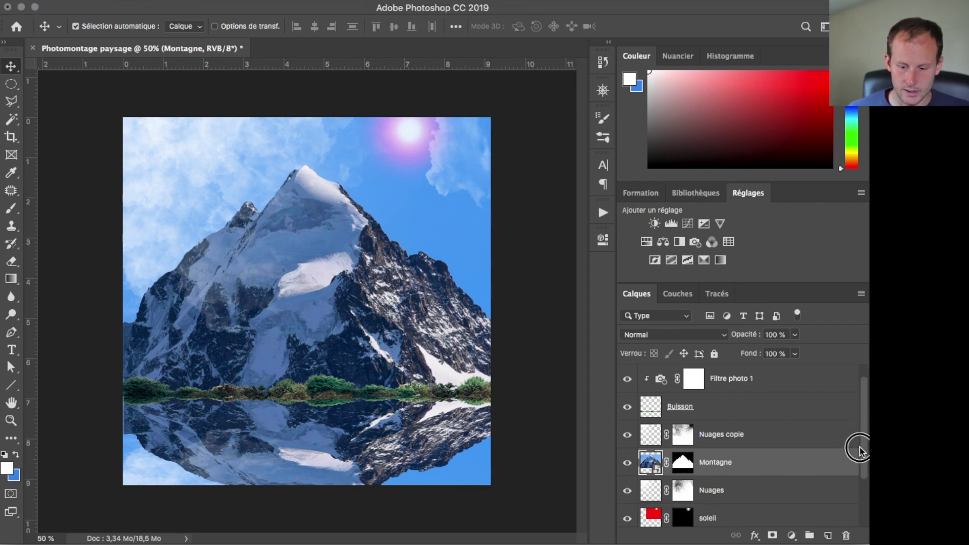
left_click(645, 514)
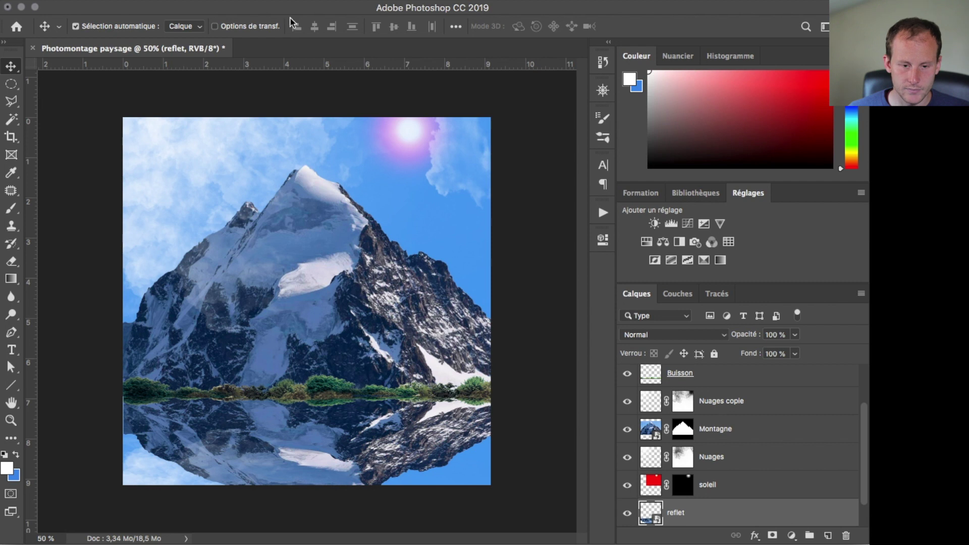
mouse_move(290, 3)
left_click(383, 7)
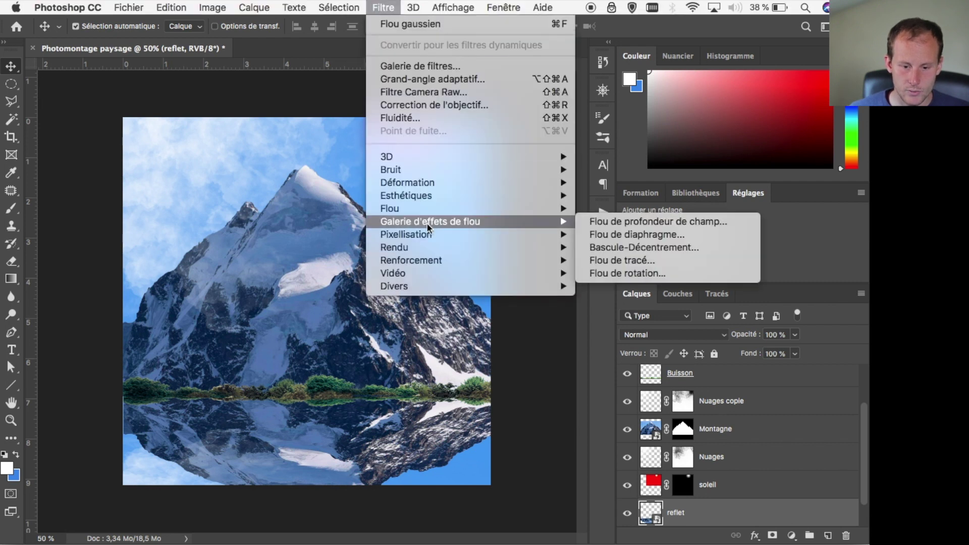
mouse_move(429, 207)
left_click(626, 260)
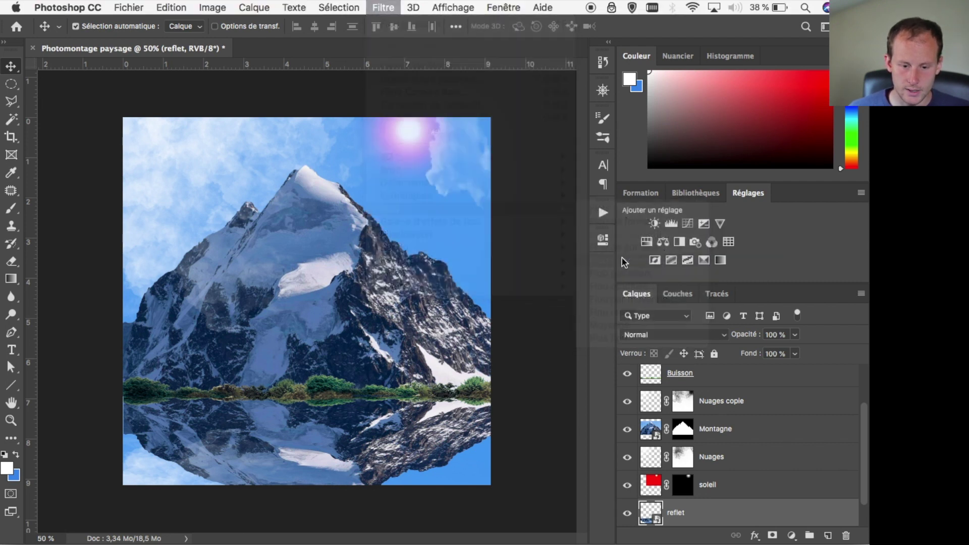
left_click_drag(103, 10, 211, 86)
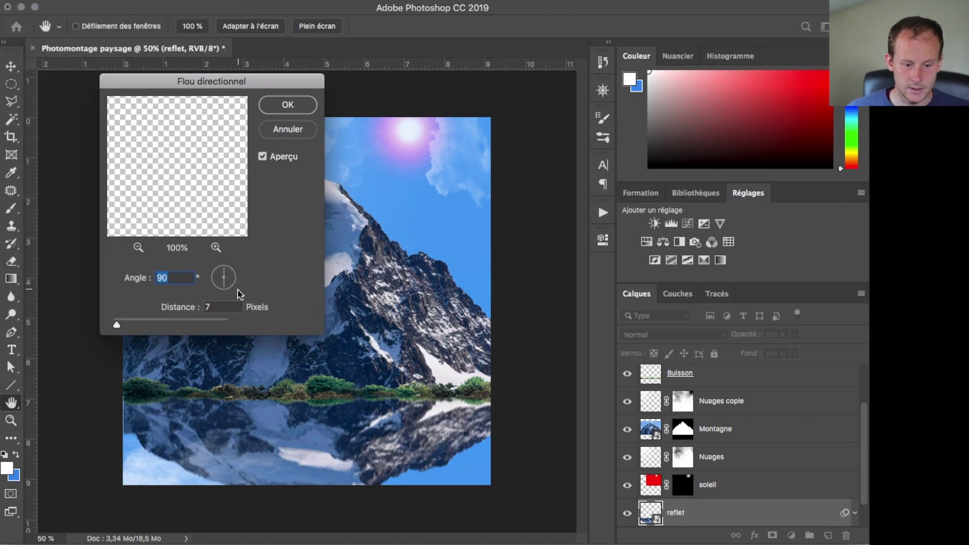
left_click_drag(124, 326, 143, 334)
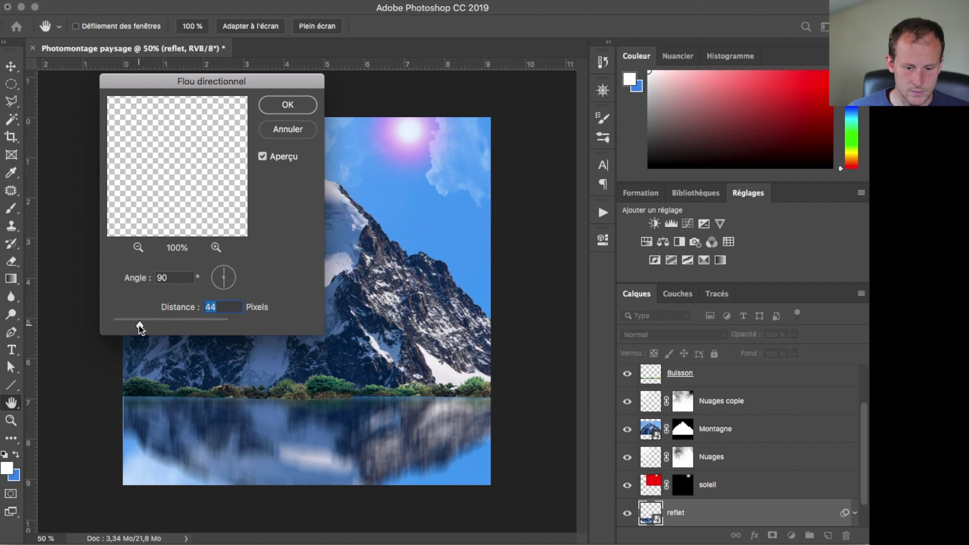
left_click_drag(140, 327, 116, 325)
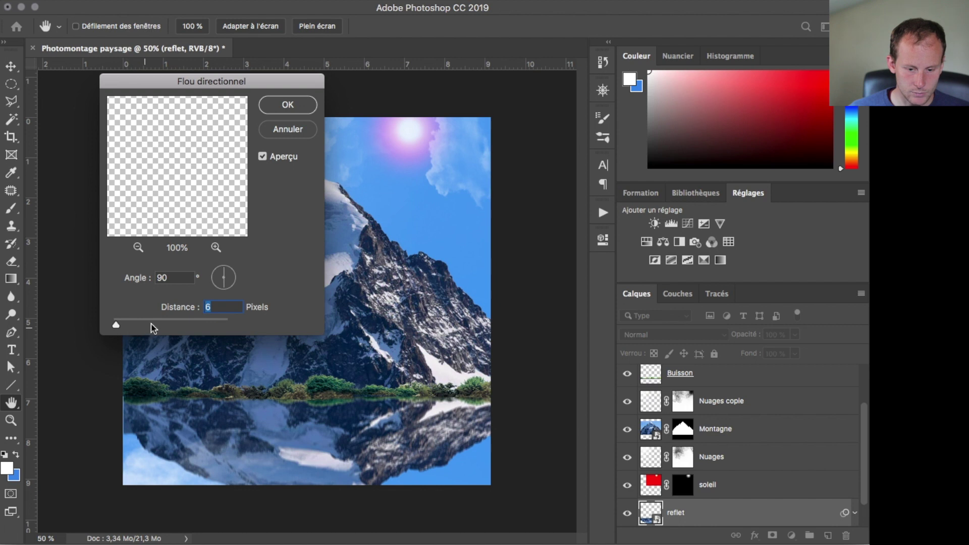
left_click(281, 111)
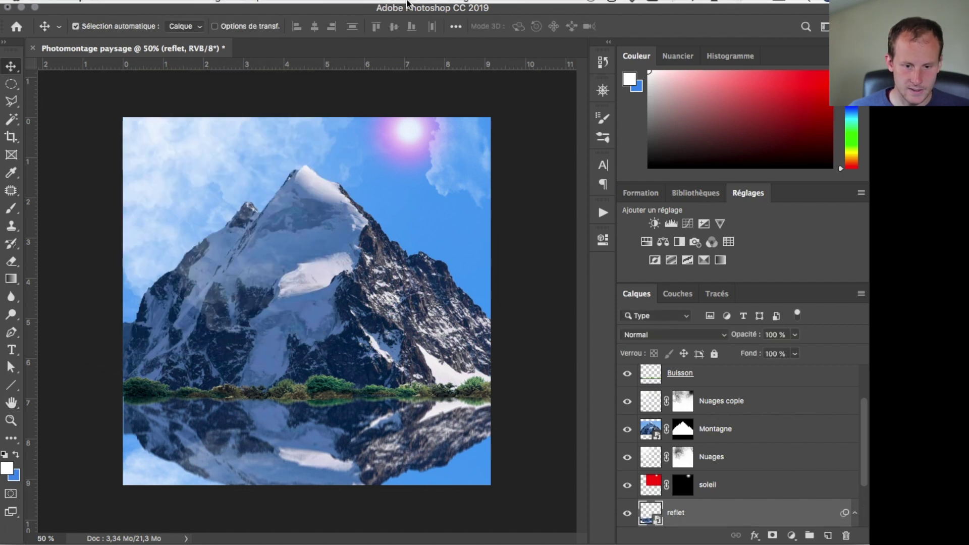
Add a Gaussian blur (Flou gaussien) with a radius of 0.9 pixels to the reflet layer.
left_click(382, 7)
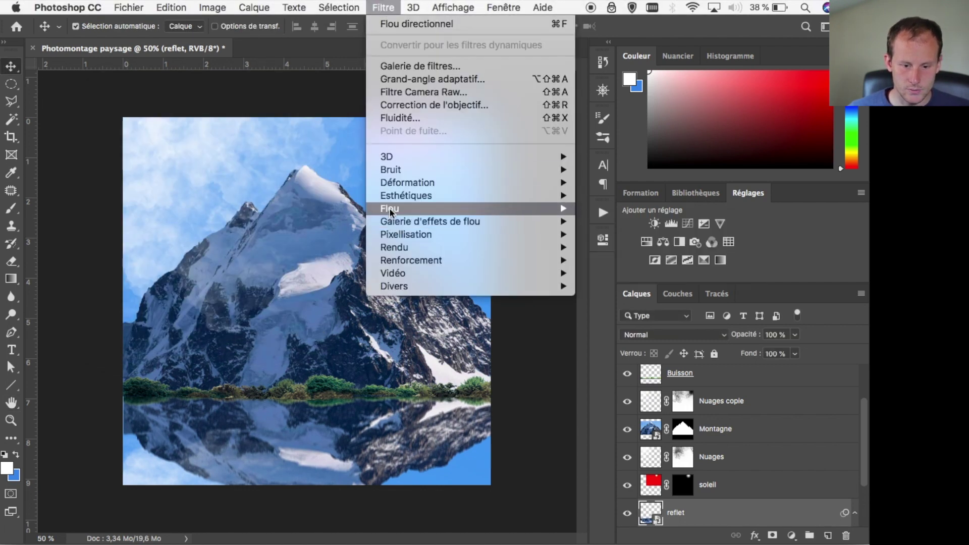
mouse_move(525, 208)
left_click(629, 273)
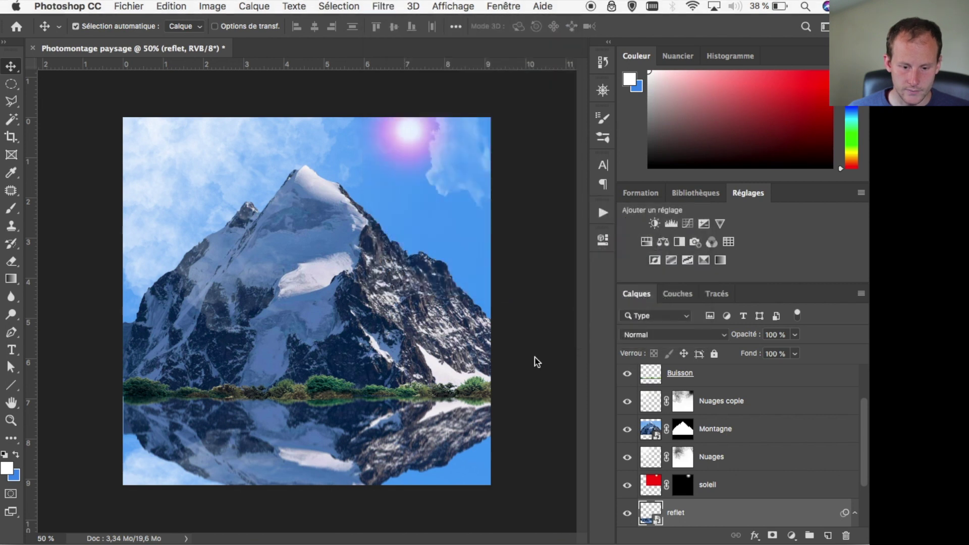
left_click_drag(573, 331, 514, 331)
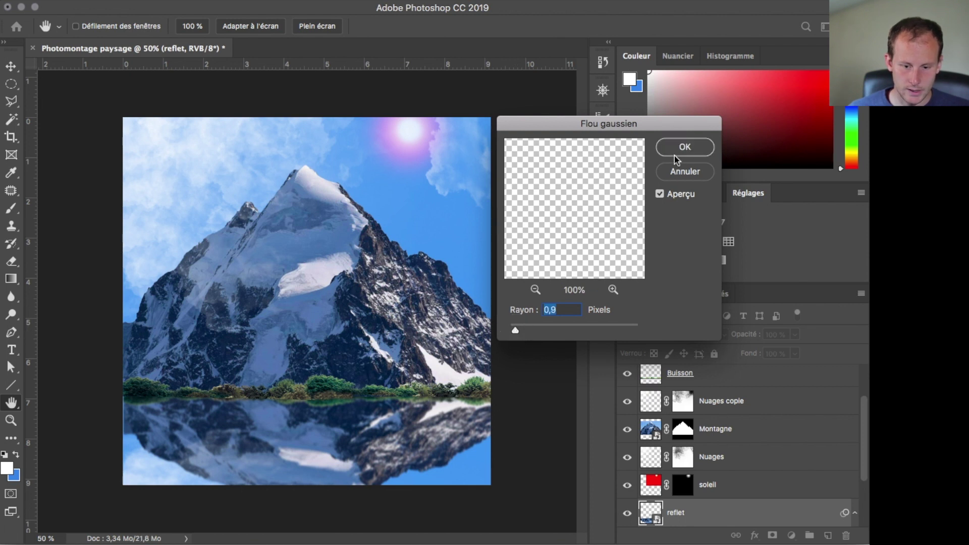
left_click(675, 154)
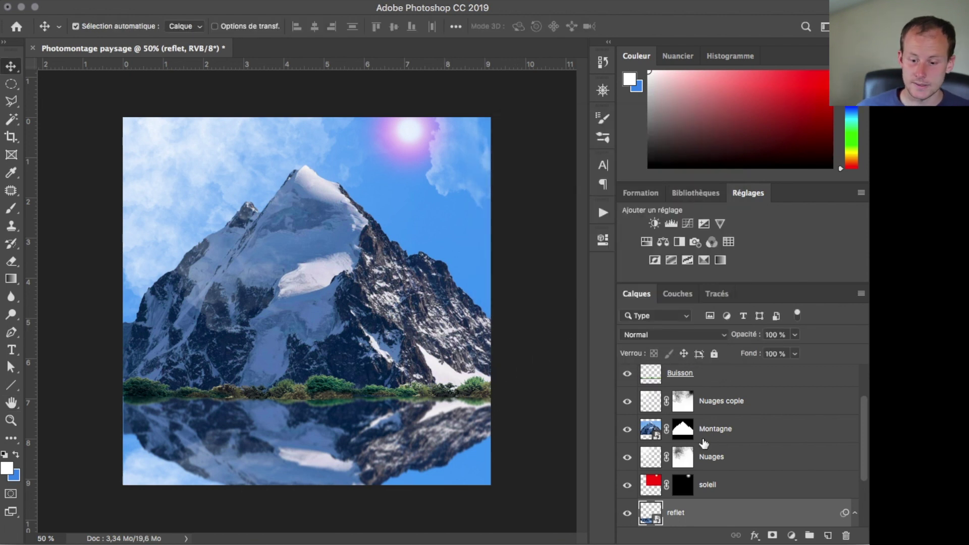
Add a Curves adjustment clipped to the reflet layer and pull the midtones down slightly to darken the reflection.
left_click(704, 223)
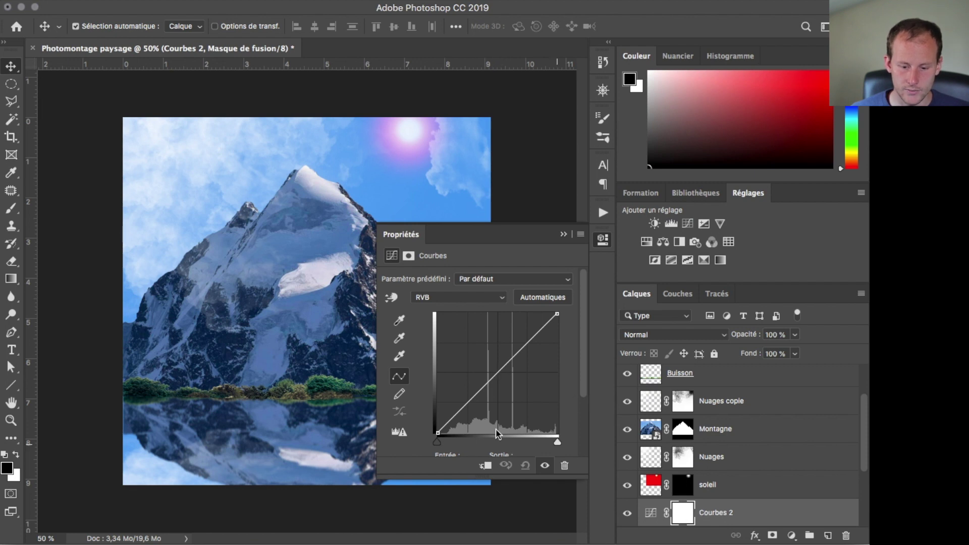
left_click(486, 466)
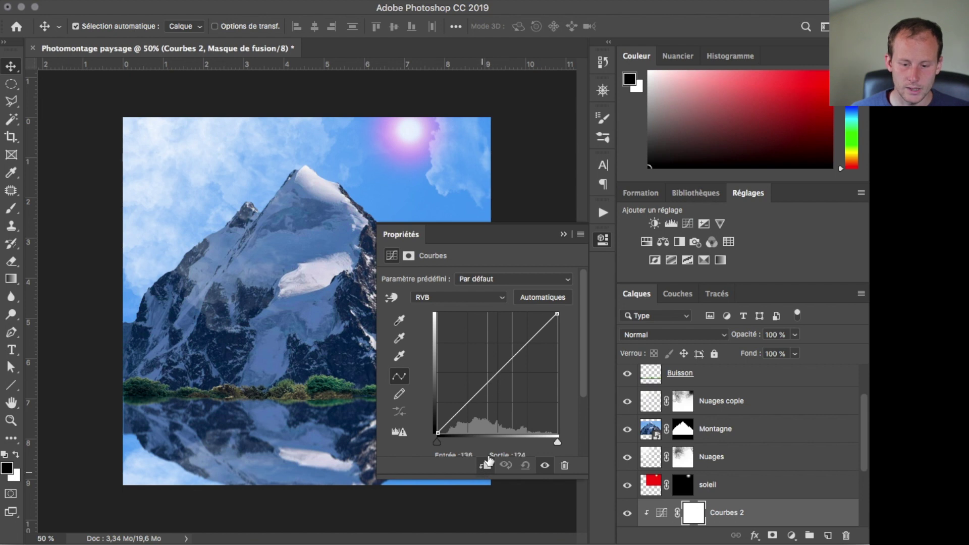
left_click_drag(500, 372, 510, 382)
left_click(604, 242)
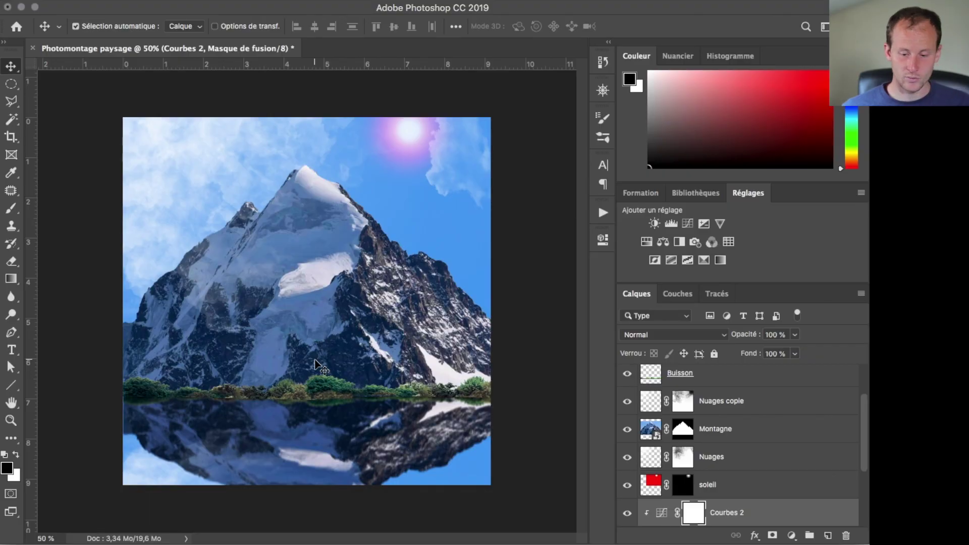
Apply a Gaussian blur (Flou gaussien) with a radius of 0.5 pixels to the Buisson layer.
left_click(698, 439)
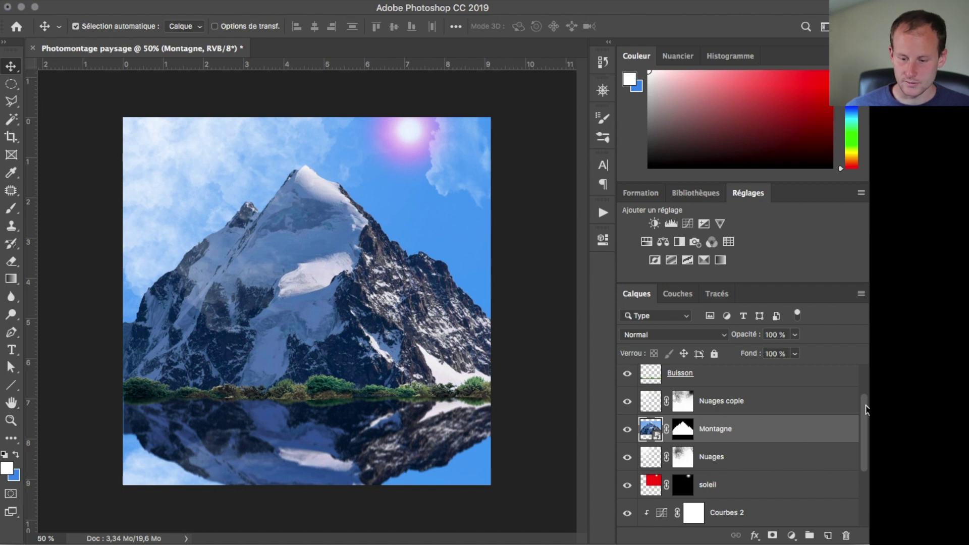
scroll(866, 410, "up", 2)
left_click(671, 410)
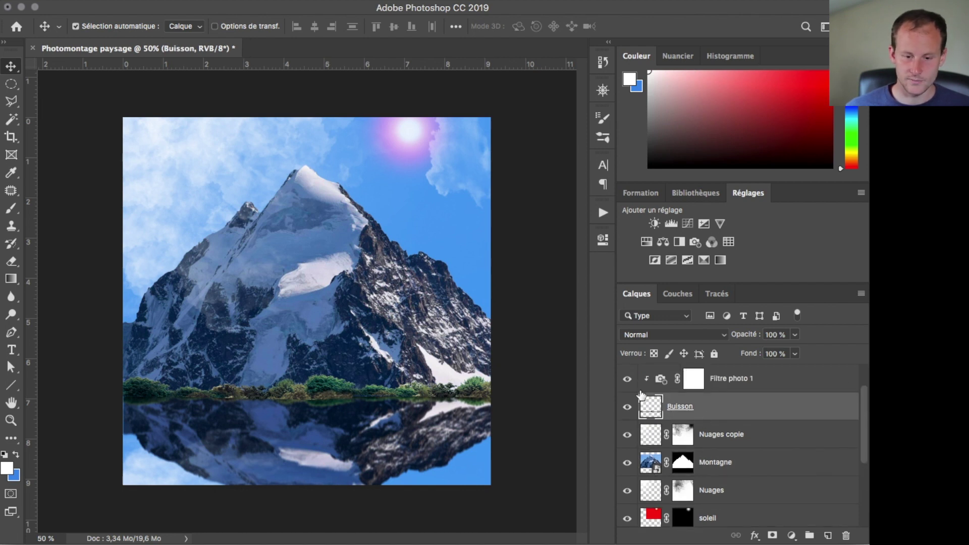
left_click(384, 7)
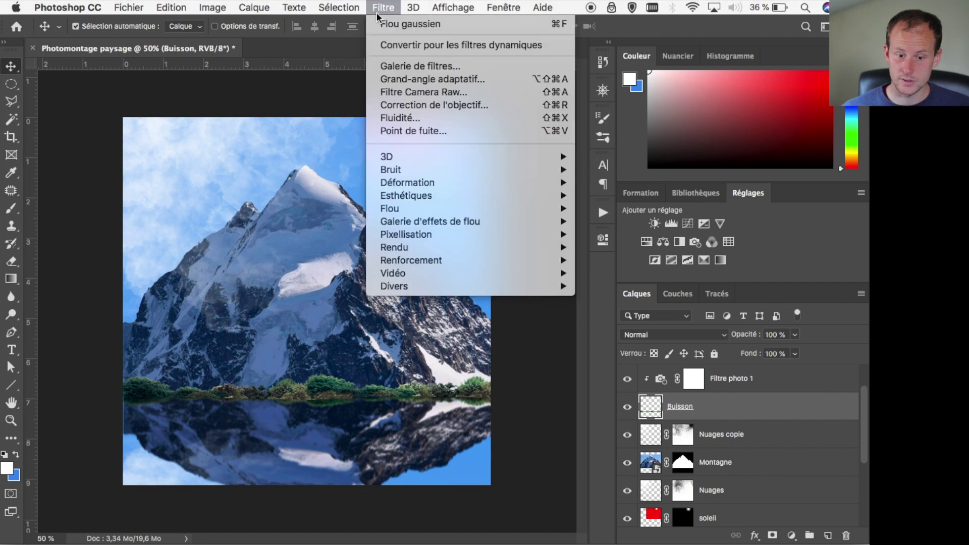
mouse_move(563, 209)
left_click(624, 273)
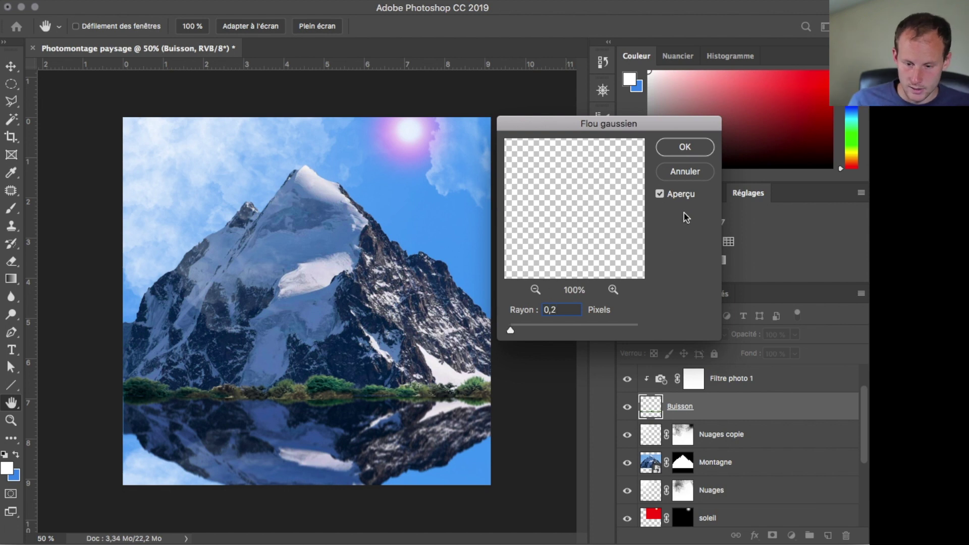
left_click(661, 194)
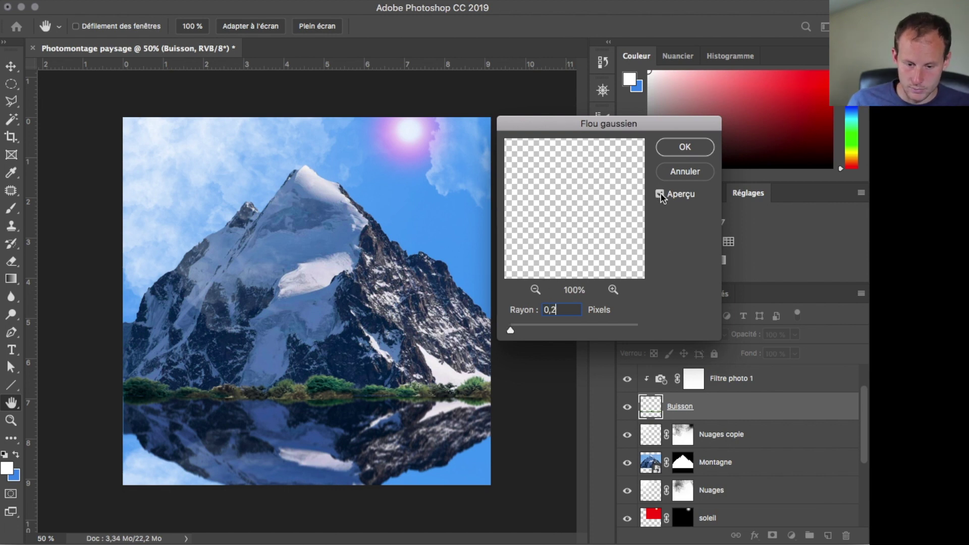
left_click_drag(573, 307, 546, 321)
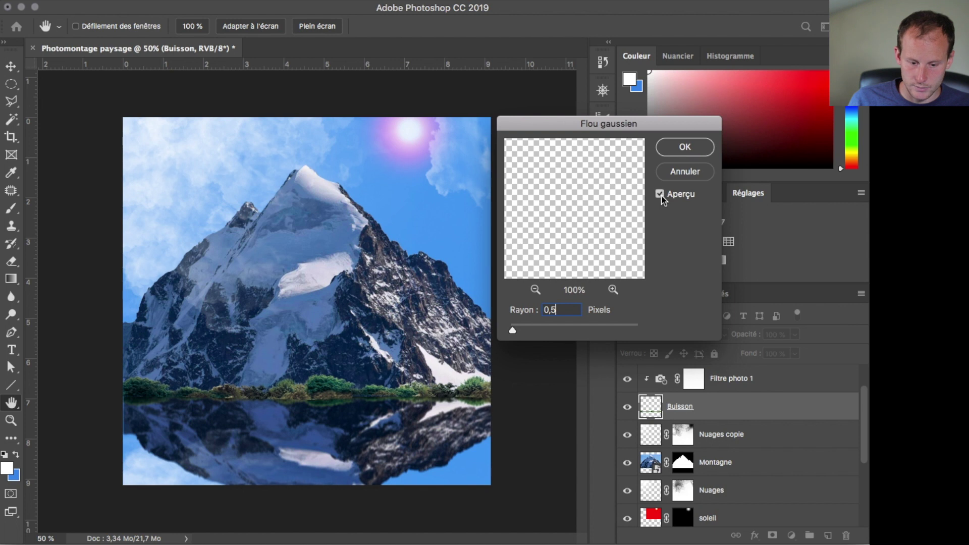
left_click(686, 154)
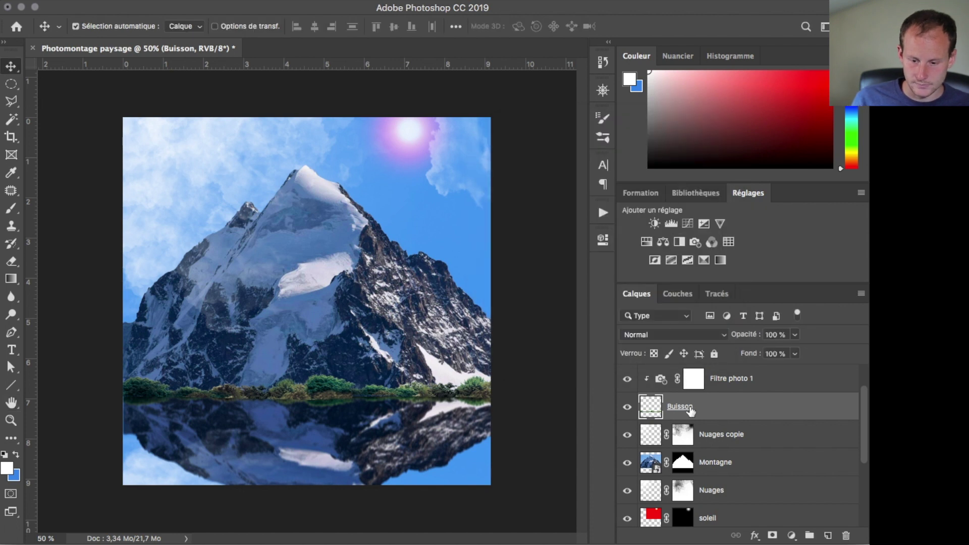
left_click_drag(866, 414, 853, 477)
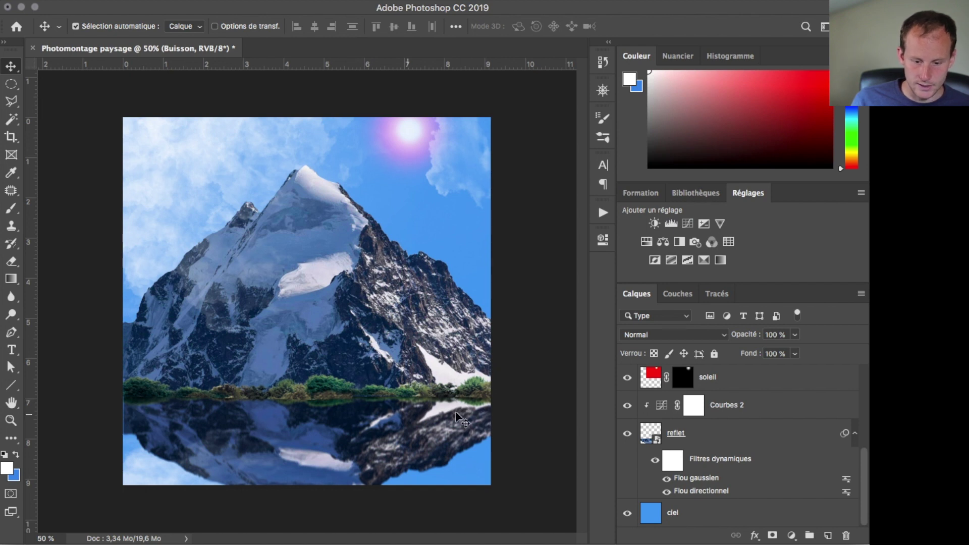
left_click_drag(415, 449, 419, 415)
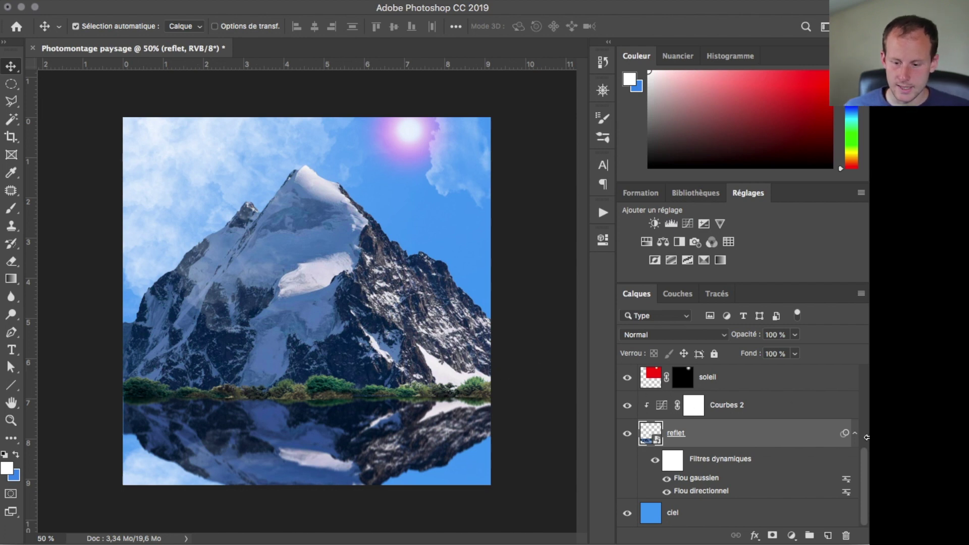
mouse_move(864, 476)
left_mouse_down()
mouse_move(862, 435)
mouse_move(861, 485)
left_mouse_up()
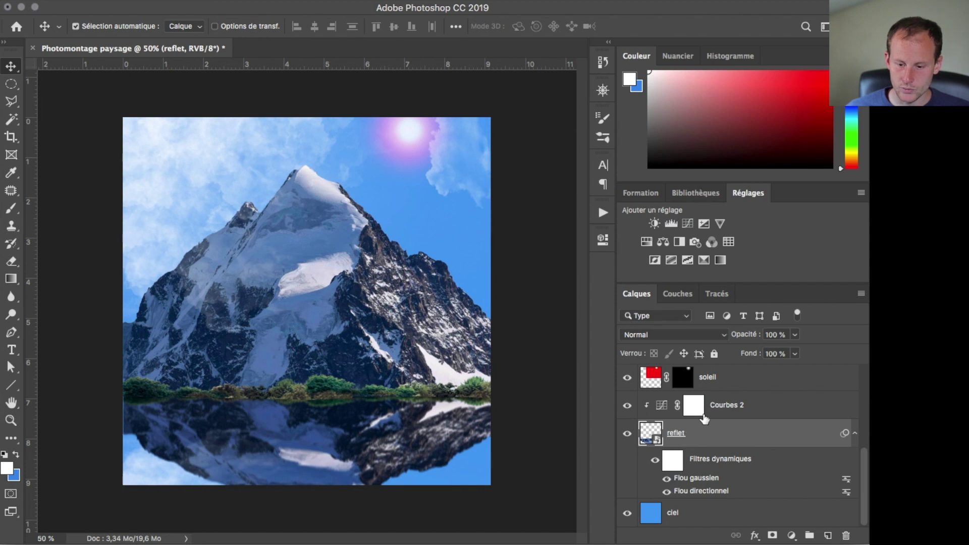
scroll(867, 476, "up", 5)
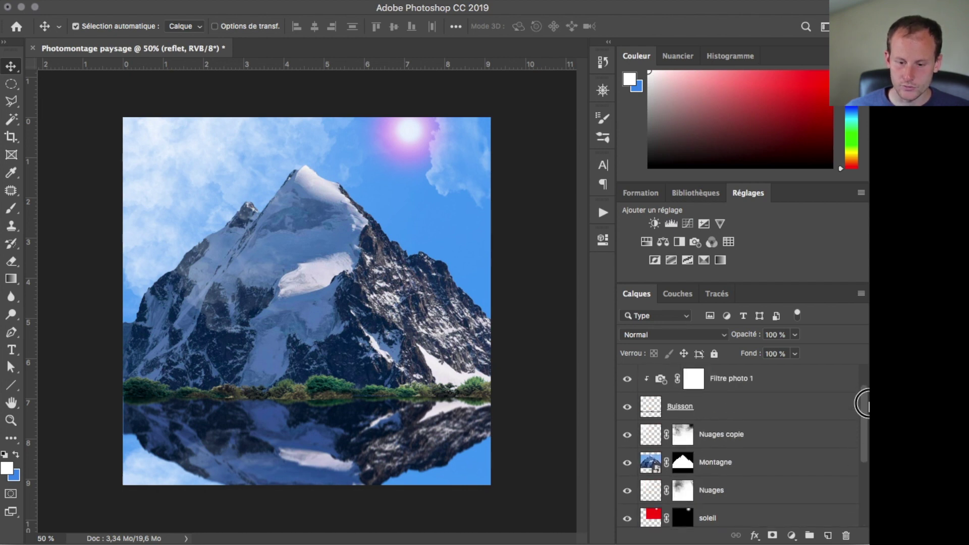
Add a layer mask to the Buisson layer and make a rectangular selection over the full-width water area below the bushes.
left_click(654, 415)
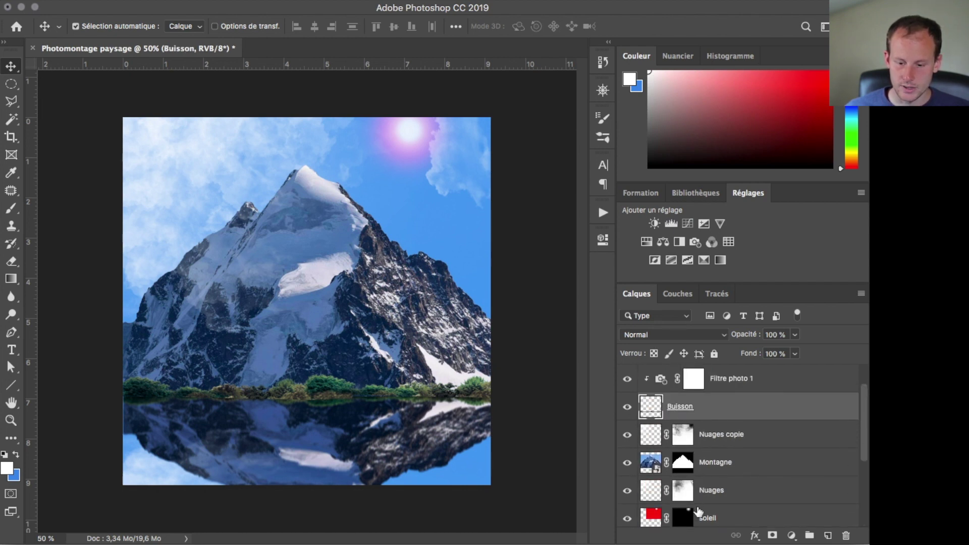
left_click(773, 535)
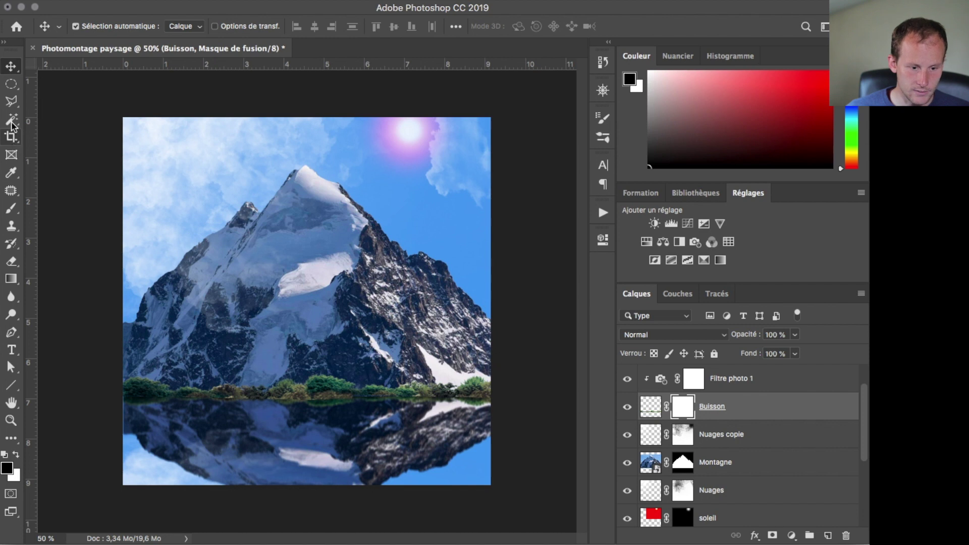
left_click(12, 84)
left_click(76, 80)
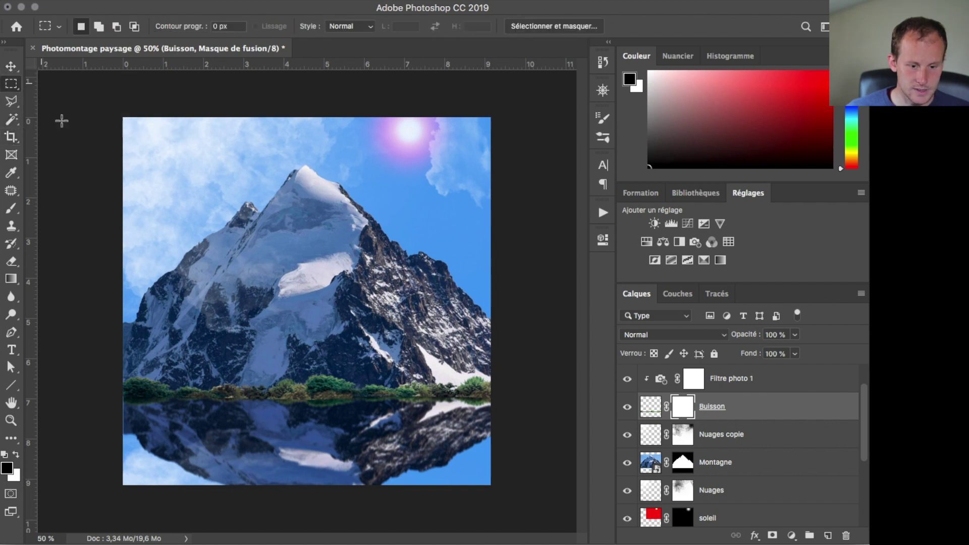
left_click_drag(114, 398, 535, 491)
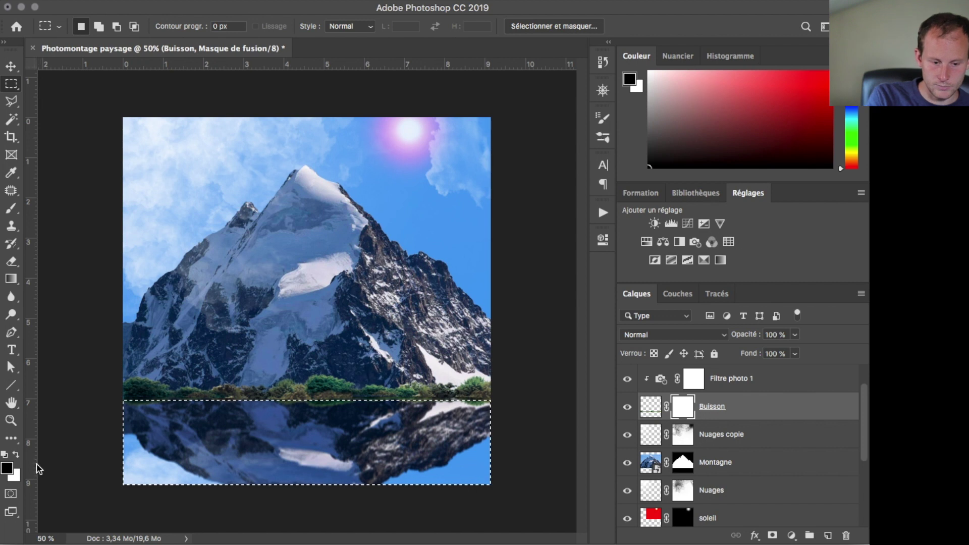
Set up a hard round brush with a size of 139 px, 100% hardness, 100% opacity and 100% flow.
key("b")
left_click(84, 26)
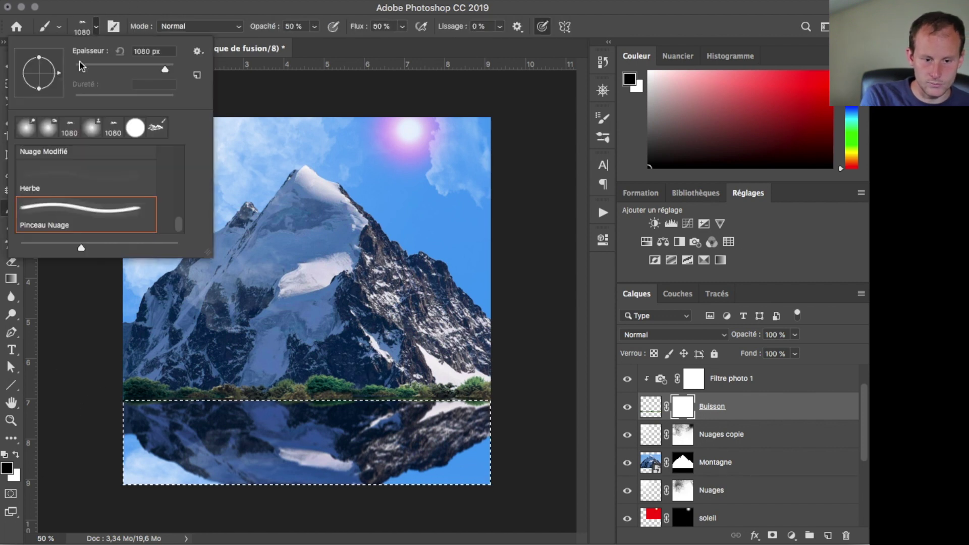
left_click(134, 127)
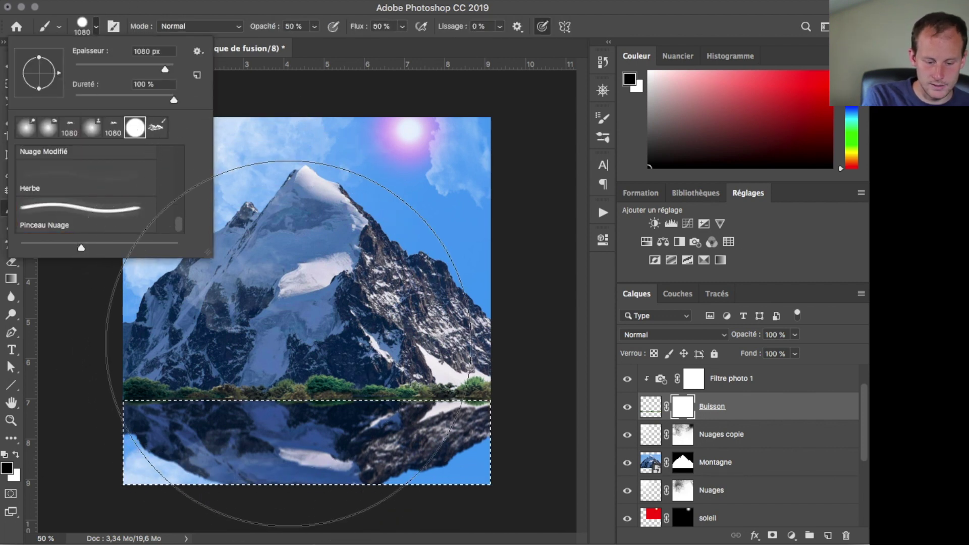
left_click(299, 309)
left_click_drag(321, 293, 157, 267)
left_click(96, 26)
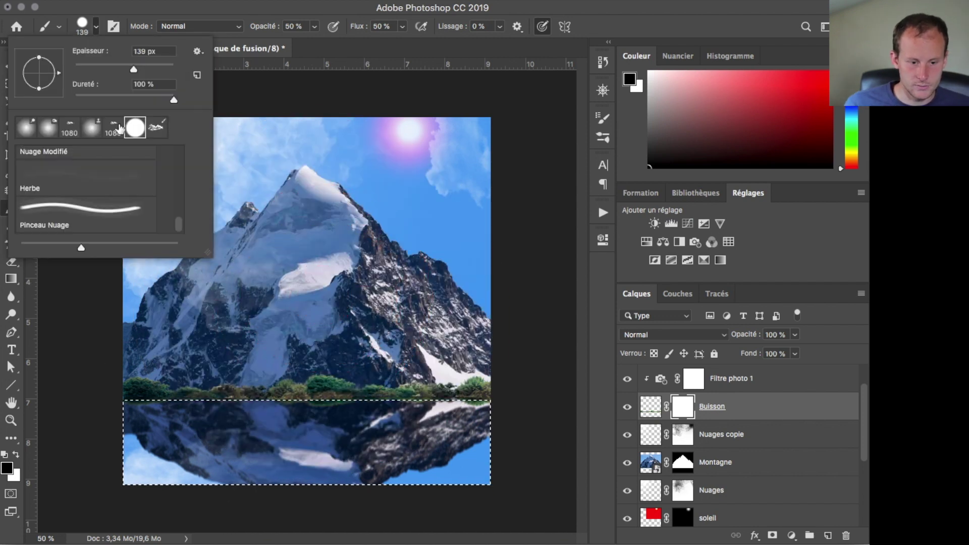
scroll(178, 224, "up", 3)
scroll(175, 219, "down", 3)
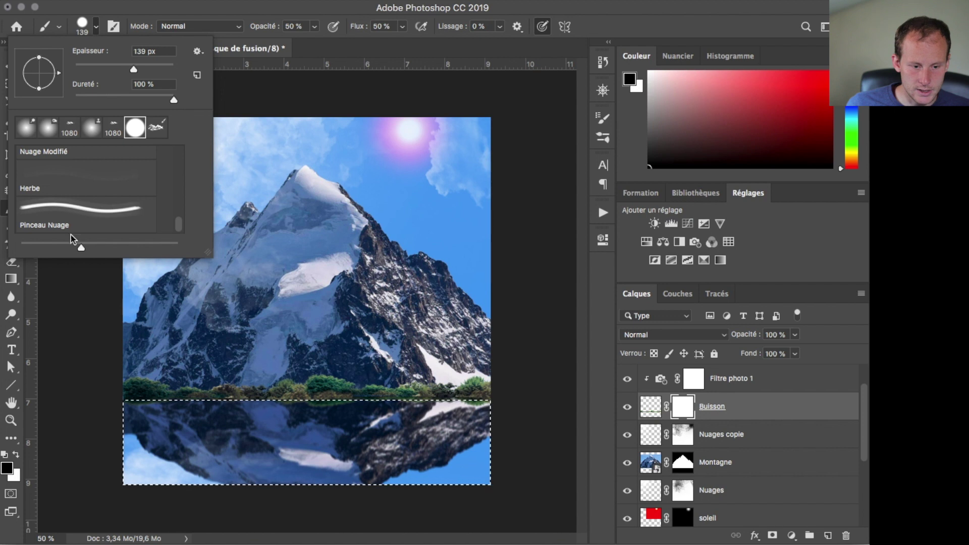
mouse_move(177, 224)
left_mouse_down()
mouse_move(177, 210)
mouse_move(179, 224)
left_mouse_up()
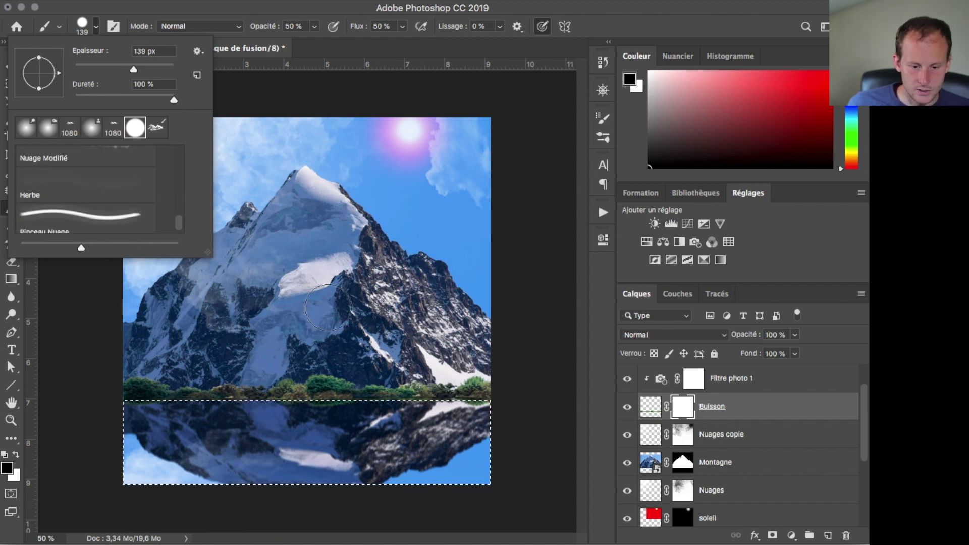
type("100")
key("Return")
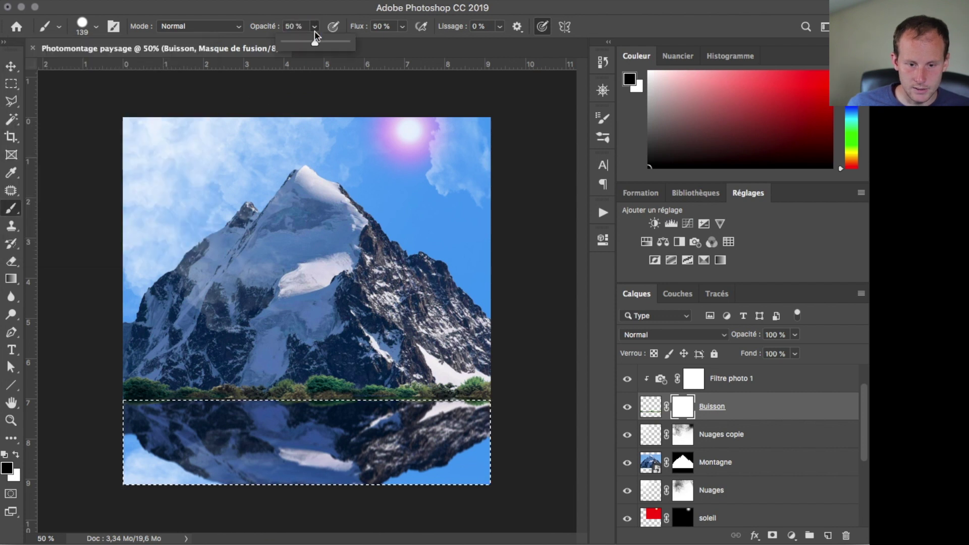
left_click(400, 26)
left_click_drag(403, 43, 437, 43)
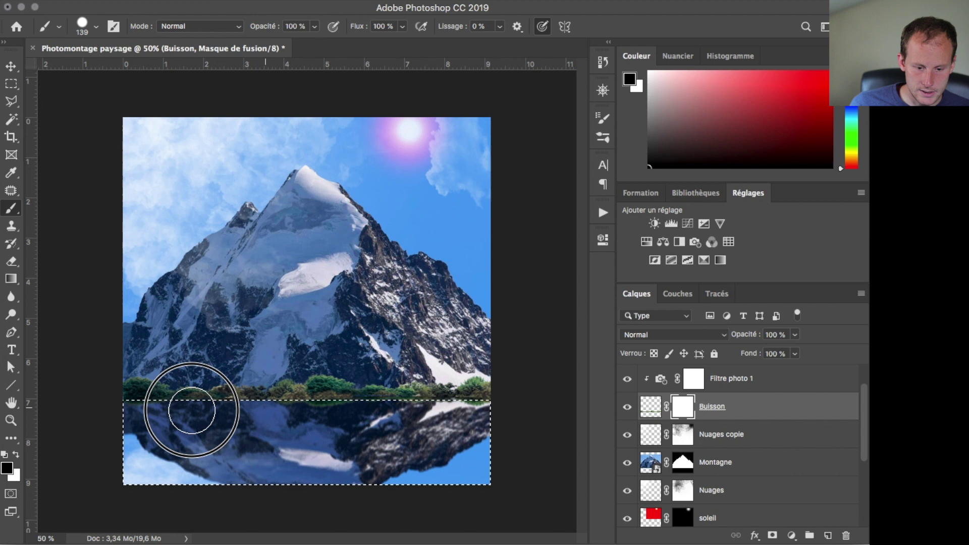
Paint the selected water area black on the Buisson layer mask to hide the bushes' lower edge, and clear the selection.
left_click_drag(130, 412, 520, 401)
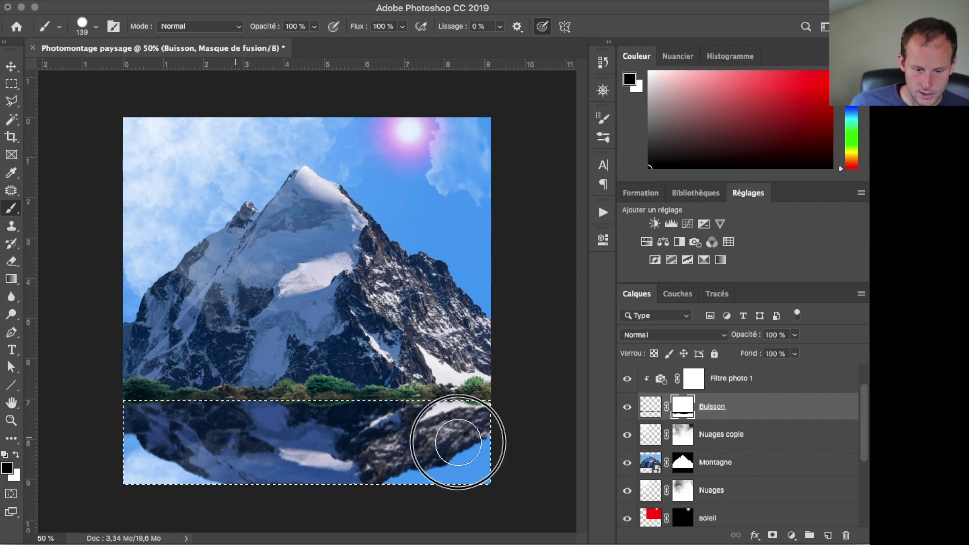
left_click_drag(101, 454, 478, 475)
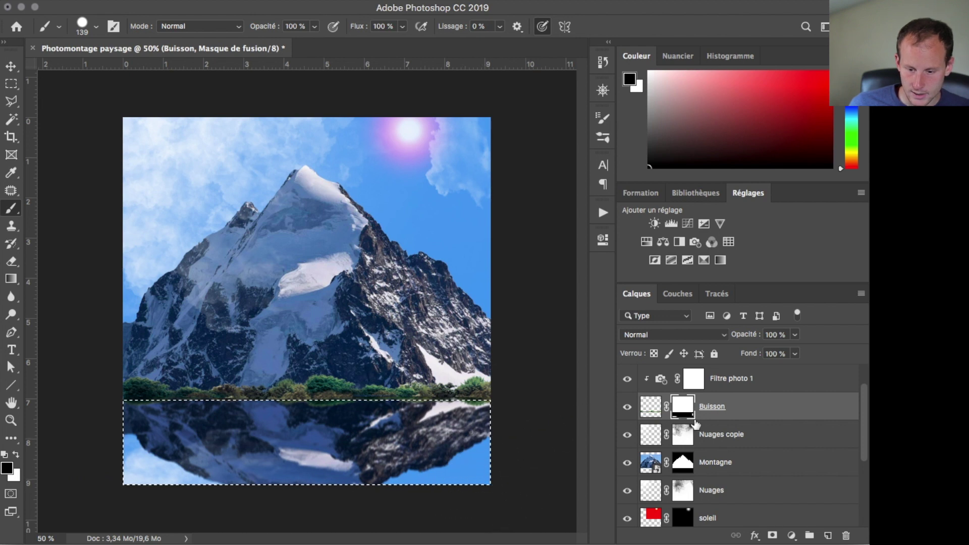
left_click(651, 411)
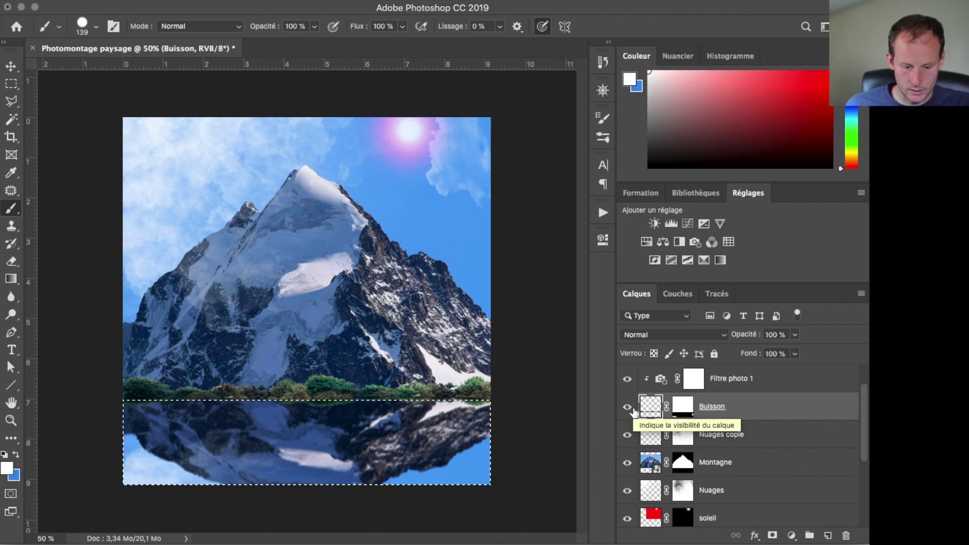
key("super+d")
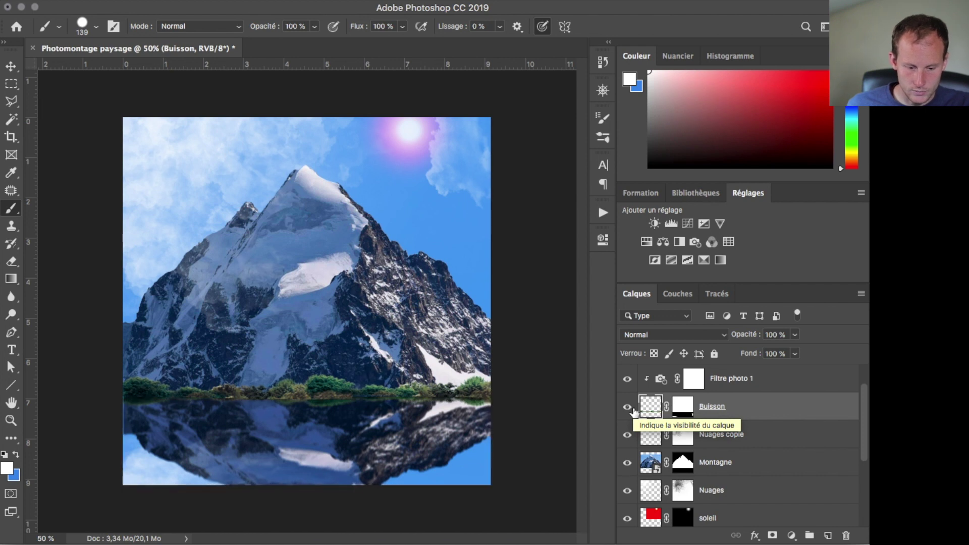
Feather the Buisson layer mask (Contour progressif) by about 8.3 px to soften the bank's edge.
double_click(683, 410)
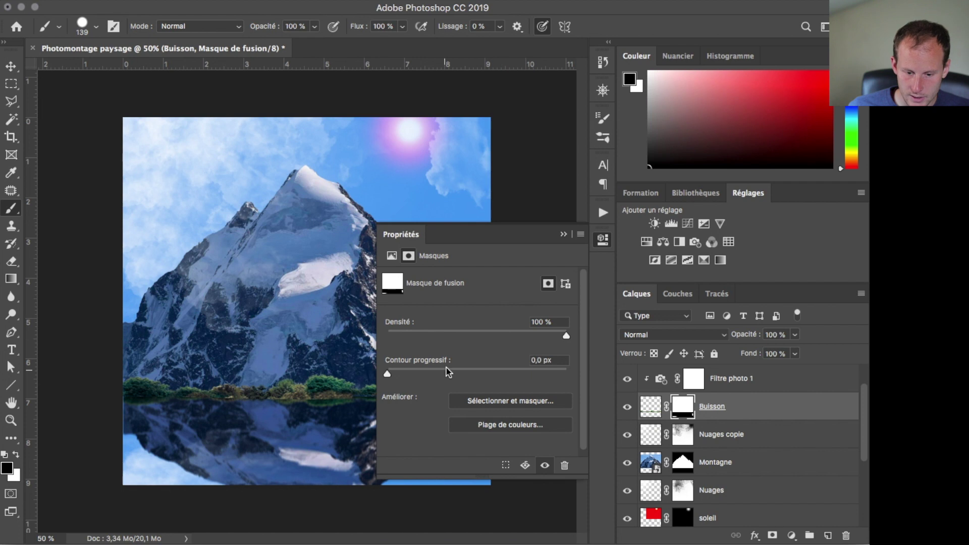
left_click_drag(446, 376, 452, 375)
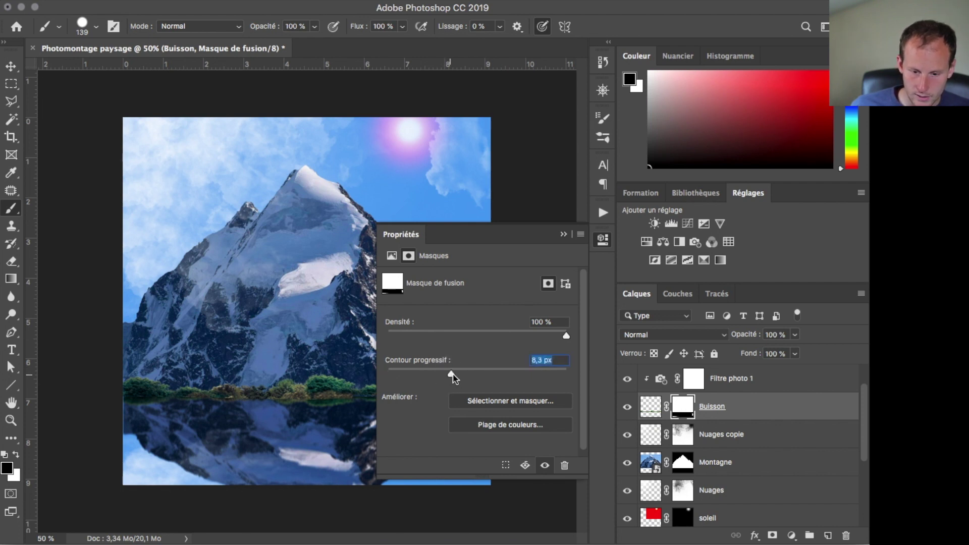
left_click(603, 240)
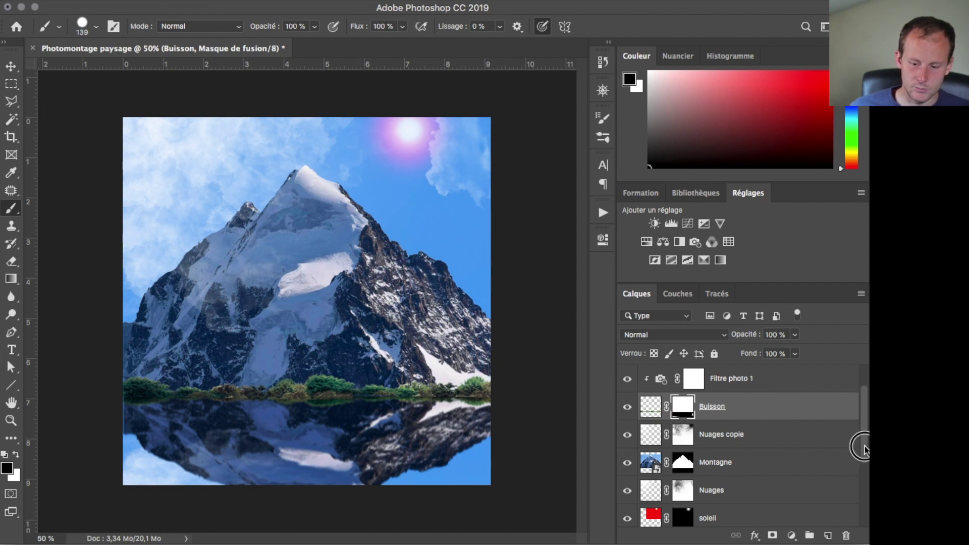
Try duplicating the reflet layer with its blur filters beneath the Courbes 2 adjustment.
left_click_drag(865, 448, 863, 525)
left_click_drag(719, 465, 824, 533)
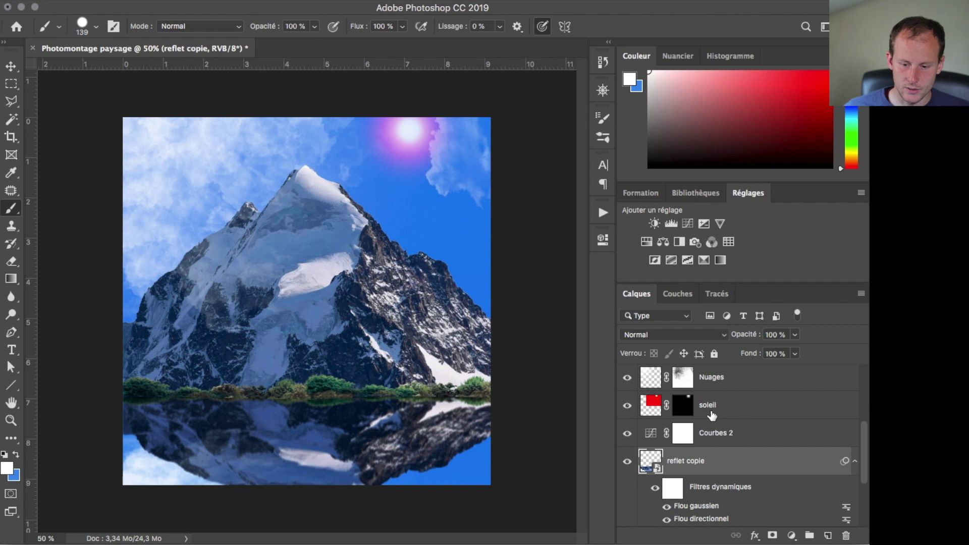
left_click(727, 415)
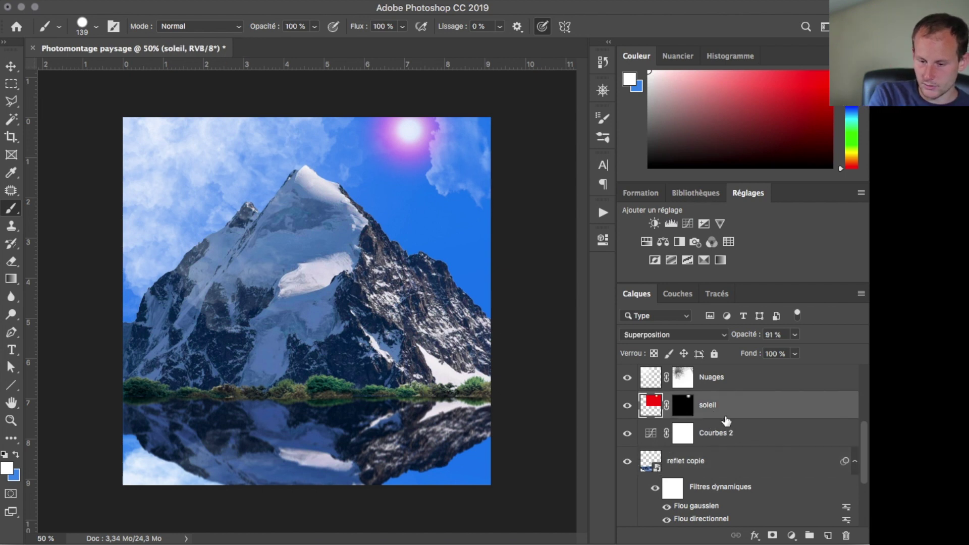
left_click(723, 438)
scroll(712, 476, "down", 4)
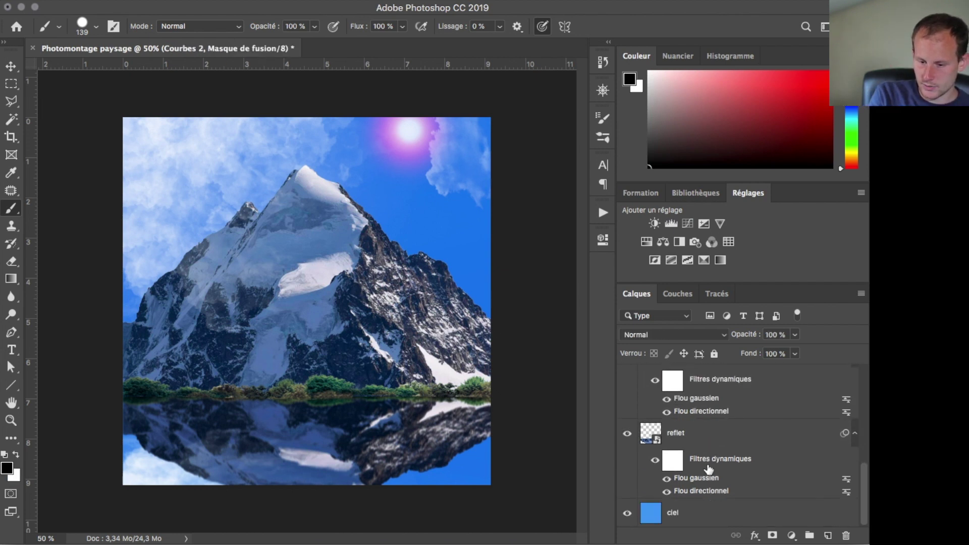
scroll(709, 470, "up", 6)
scroll(711, 474, "down", 2)
scroll(712, 475, "down", 2)
scroll(713, 465, "up", 2)
left_click(721, 424)
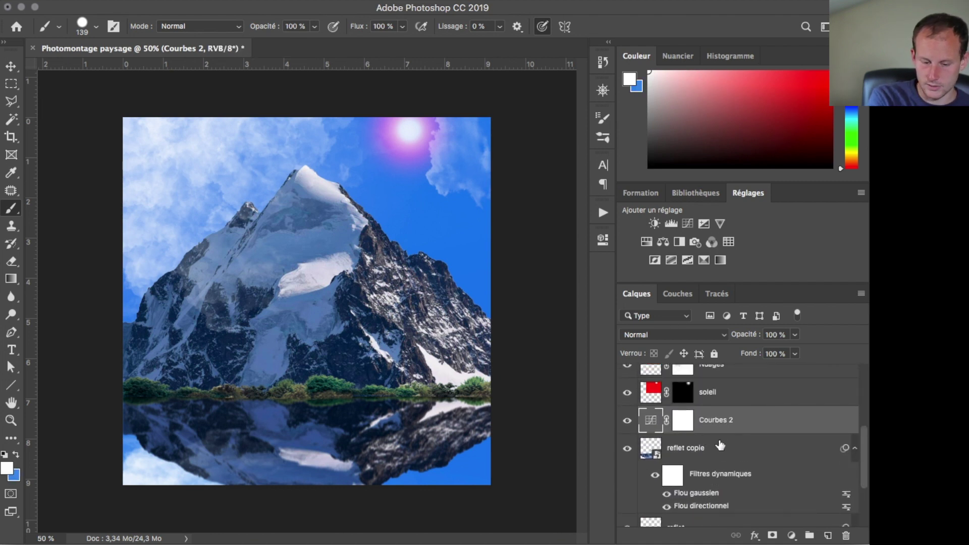
key("super+z")
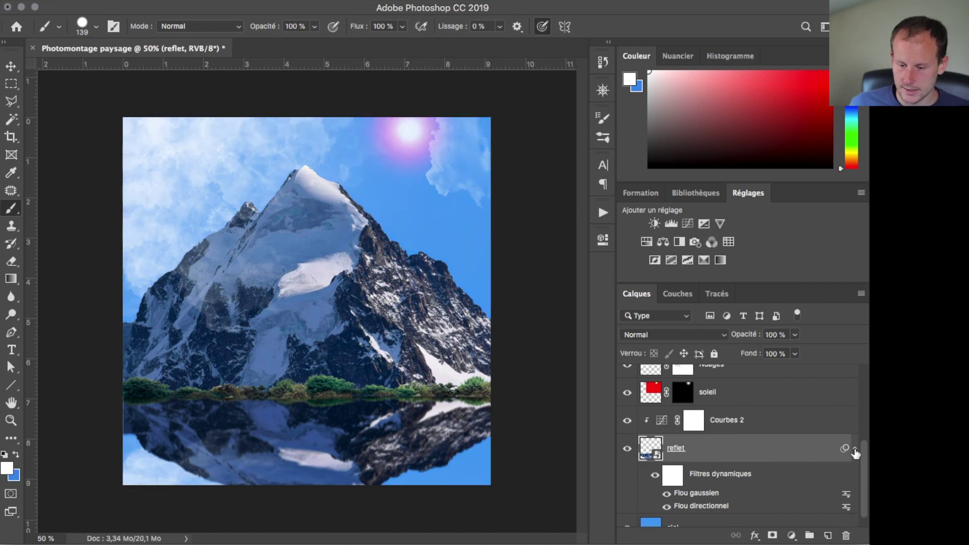
scroll(855, 453, "up", 1)
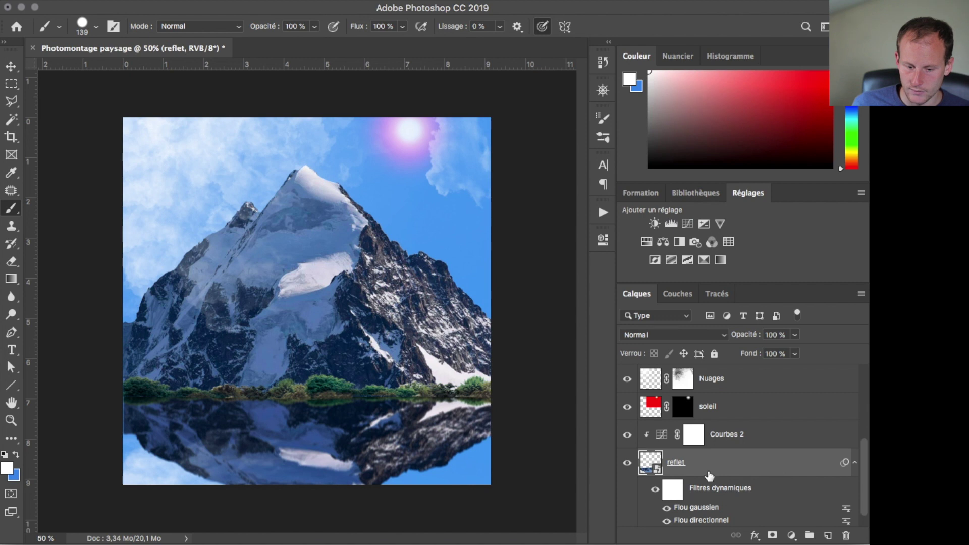
Duplicate the reflet layer directly beneath Courbes 2 and clip the Courbes 2 adjustment to the copy.
left_click_drag(731, 476, 828, 535)
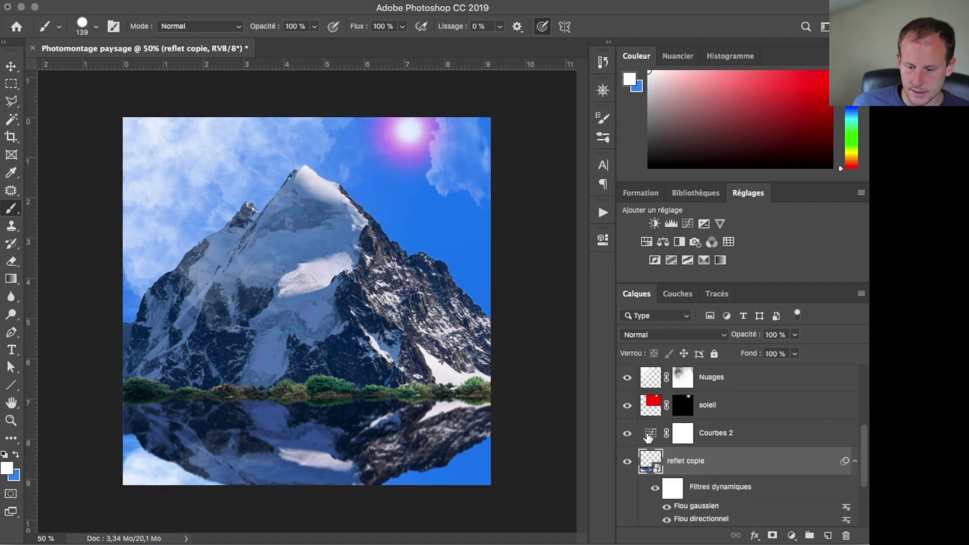
left_click(713, 443)
double_click(652, 435)
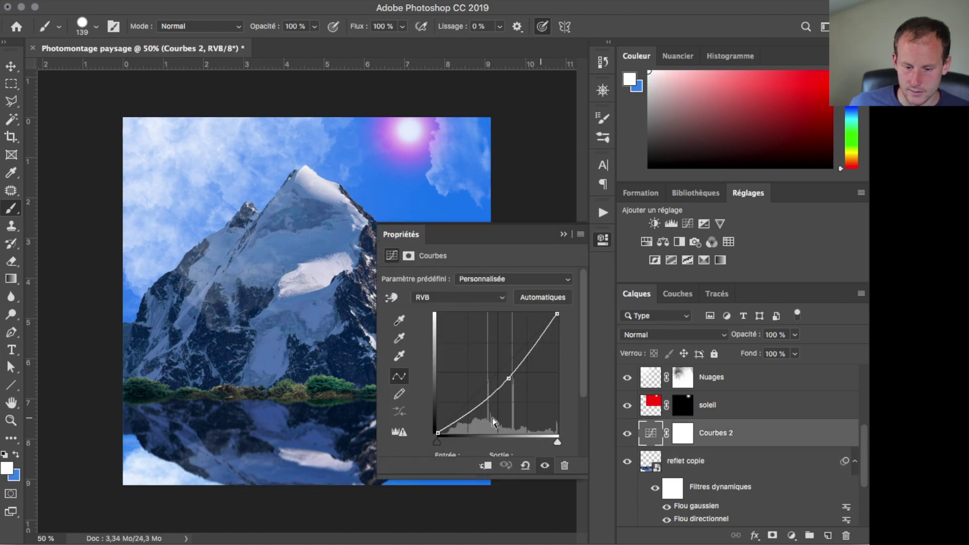
left_click(486, 466)
left_click(747, 472)
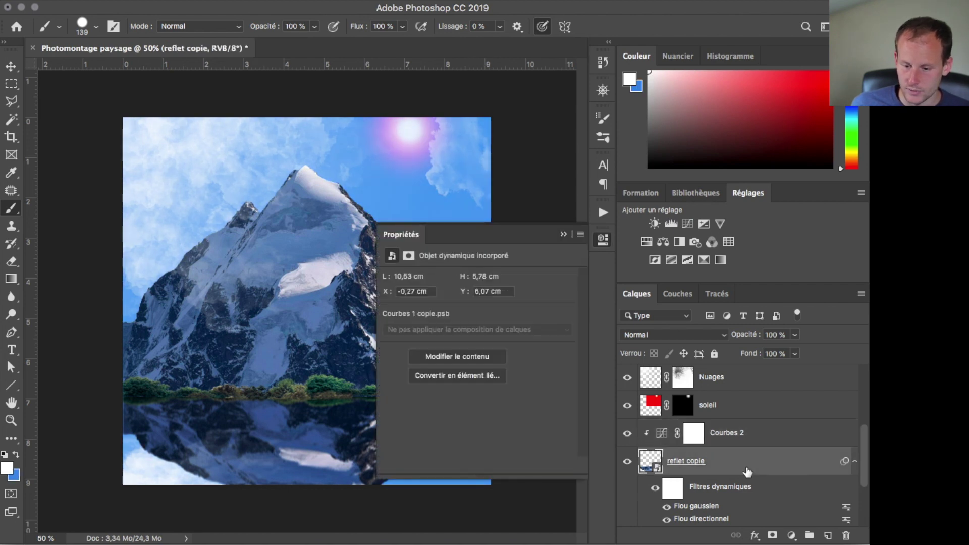
left_click(605, 244)
Move the original reflet layer above Courbes 2 and add a further Gaussian blur (Flou gaussien) with a 3.0 px radius.
left_click_drag(733, 448, 721, 383)
scroll(867, 454, "down", 4)
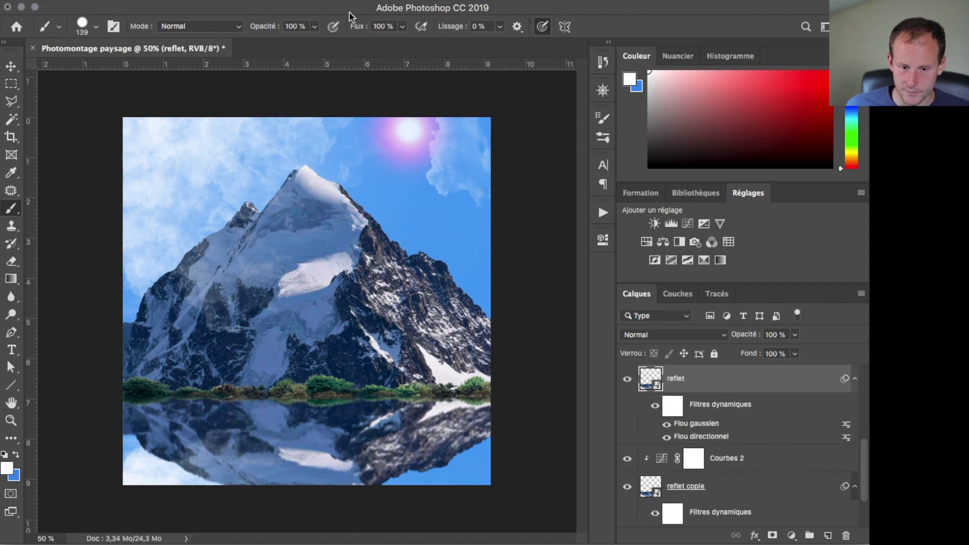
mouse_move(341, 4)
left_click(372, 7)
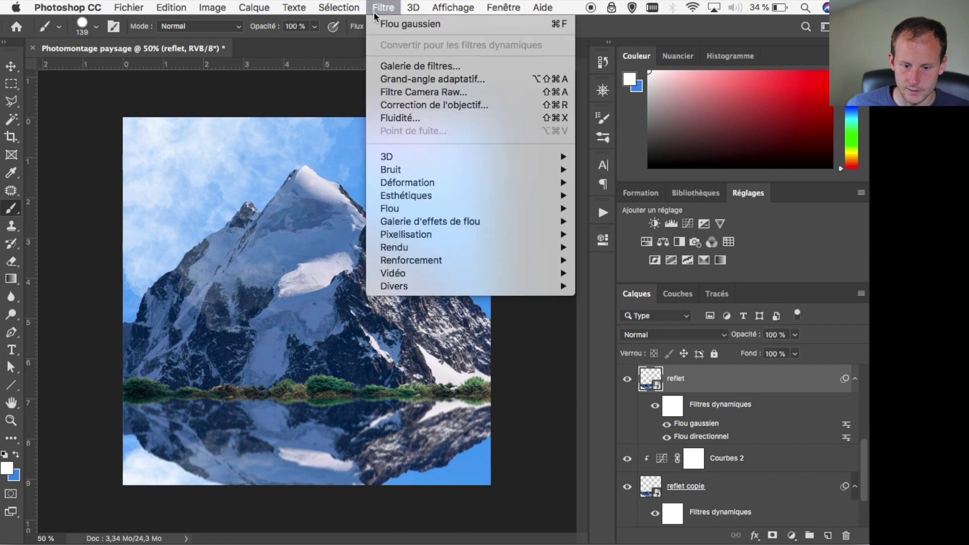
mouse_move(431, 209)
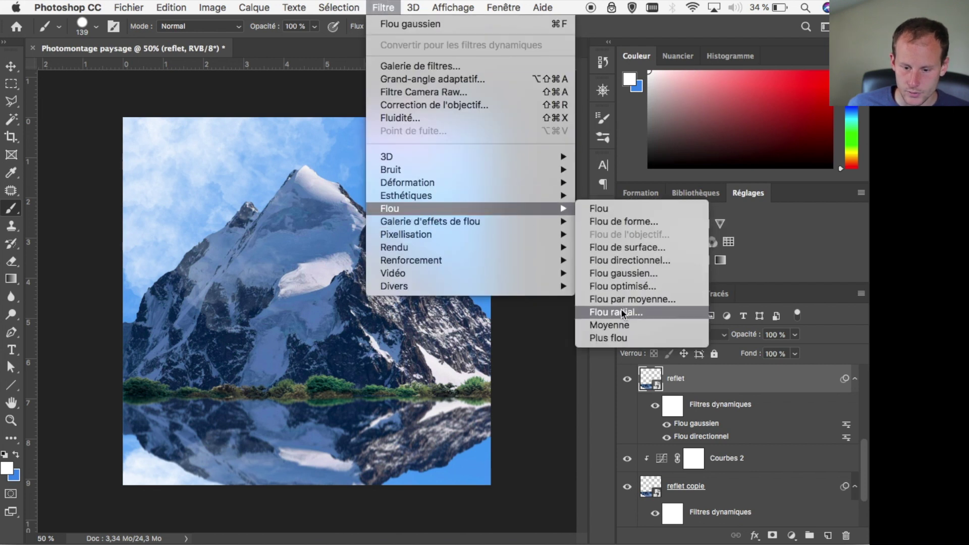
left_click(619, 275)
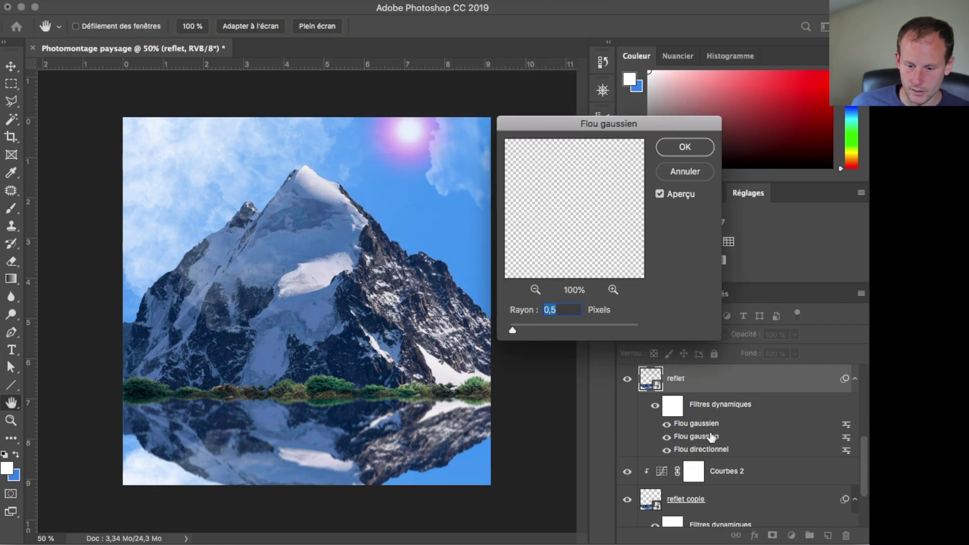
left_click_drag(512, 329, 522, 329)
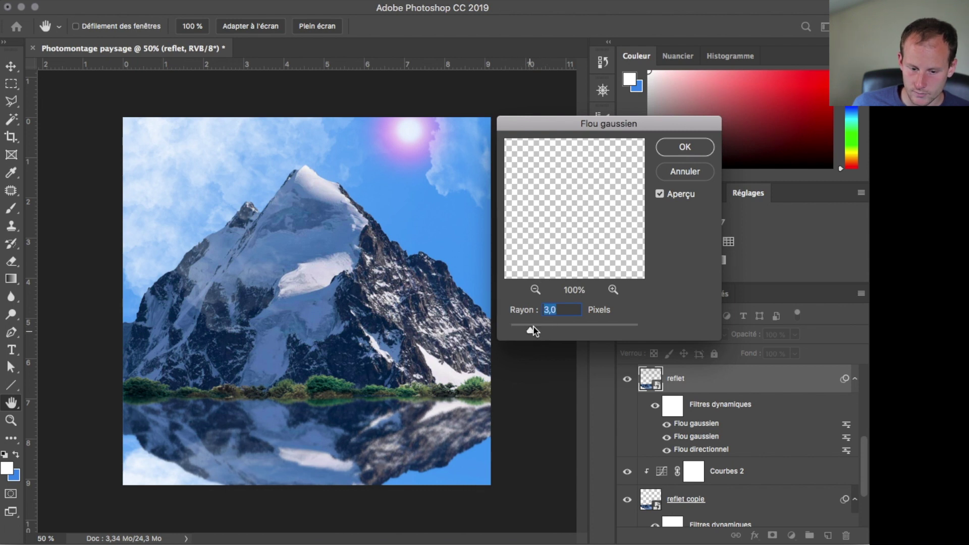
left_click(685, 149)
key("b")
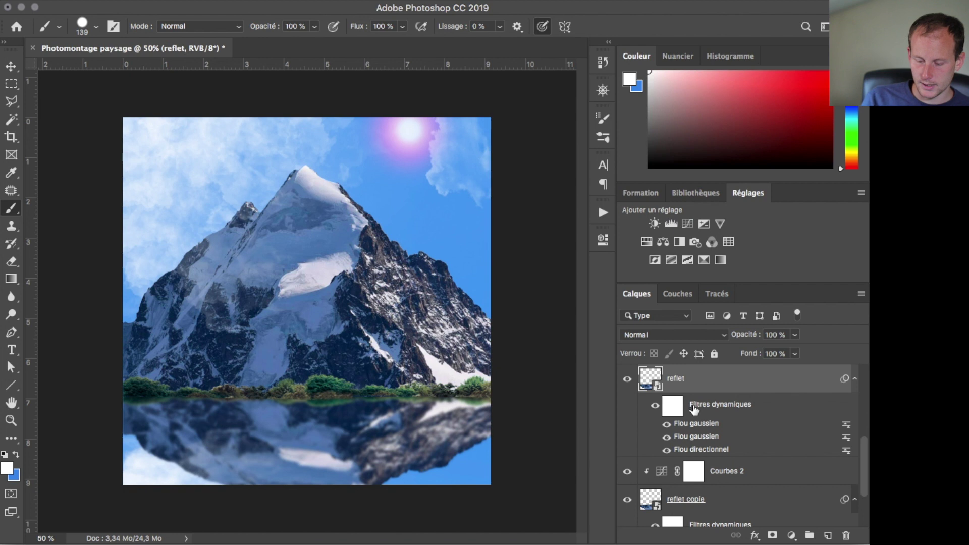
Add a black layer mask to the reflet layer and set up the Gradient tool (Outil Dégradé) in linear mode.
left_click(772, 535, "alt")
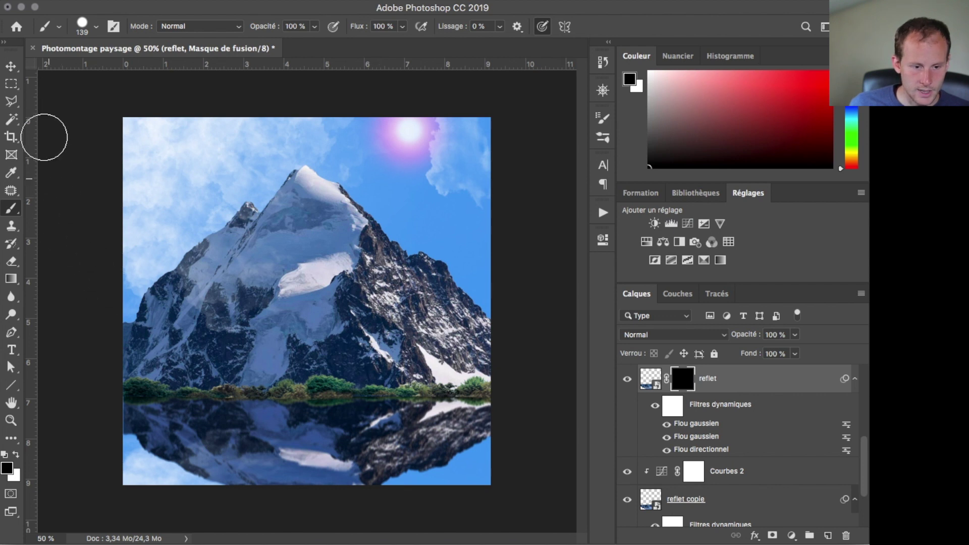
left_click(11, 278)
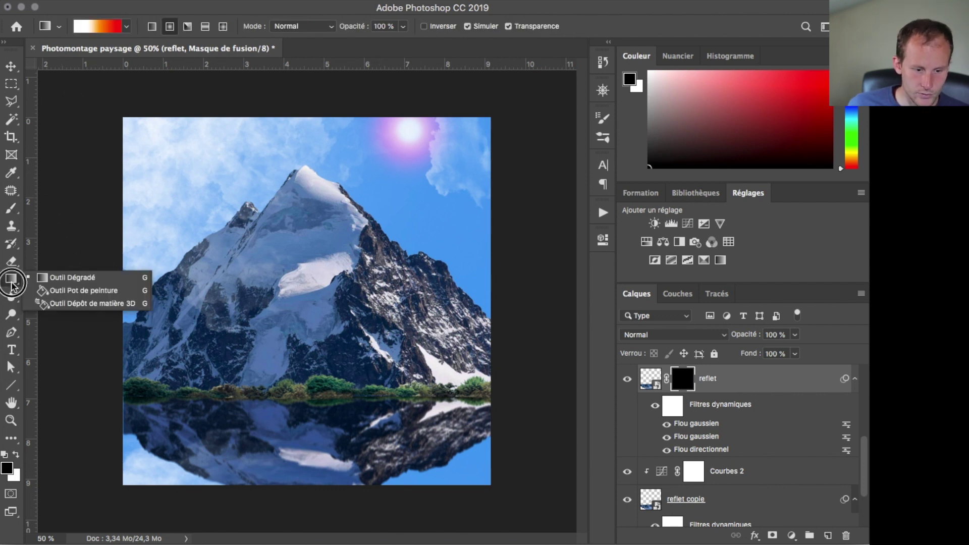
left_click(48, 276)
left_click(151, 26)
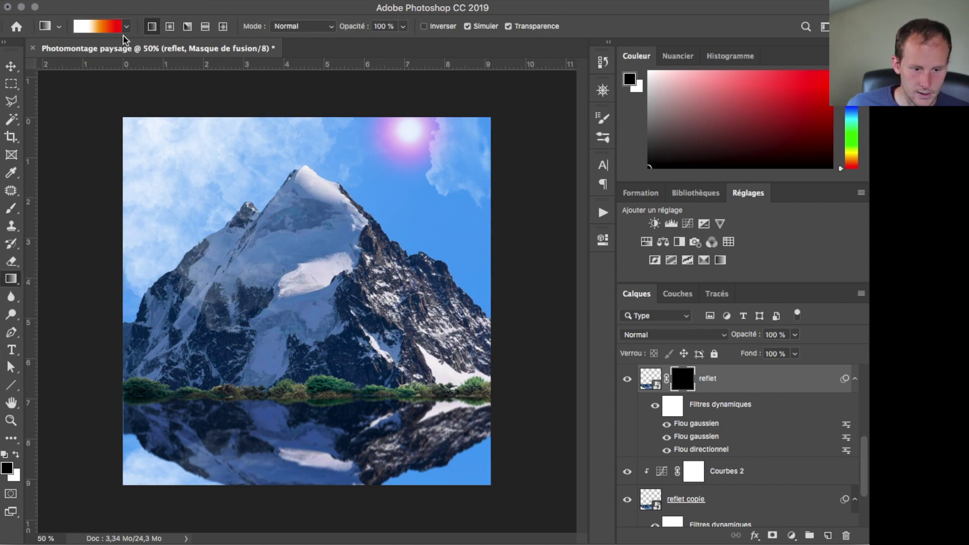
left_click(15, 455)
left_click(15, 455)
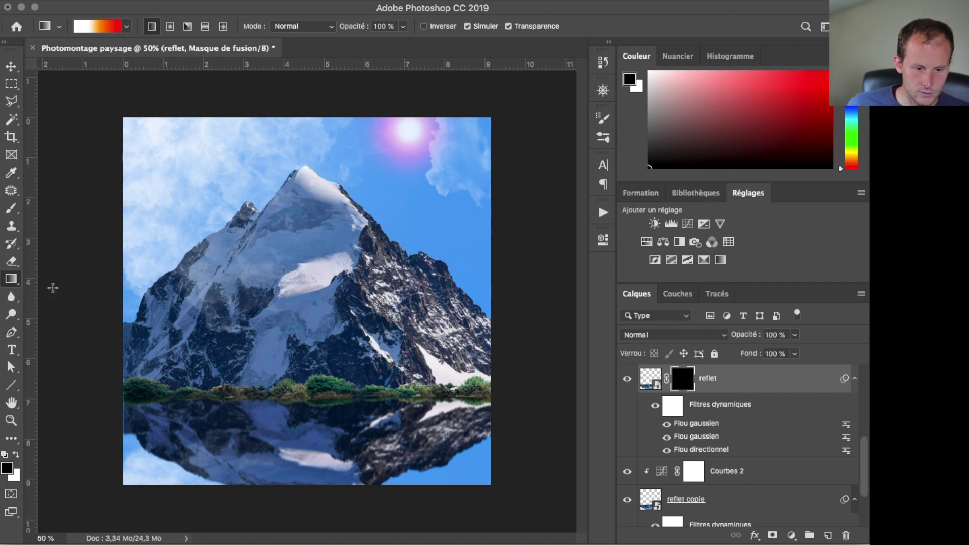
left_click(127, 27)
double_click(695, 377)
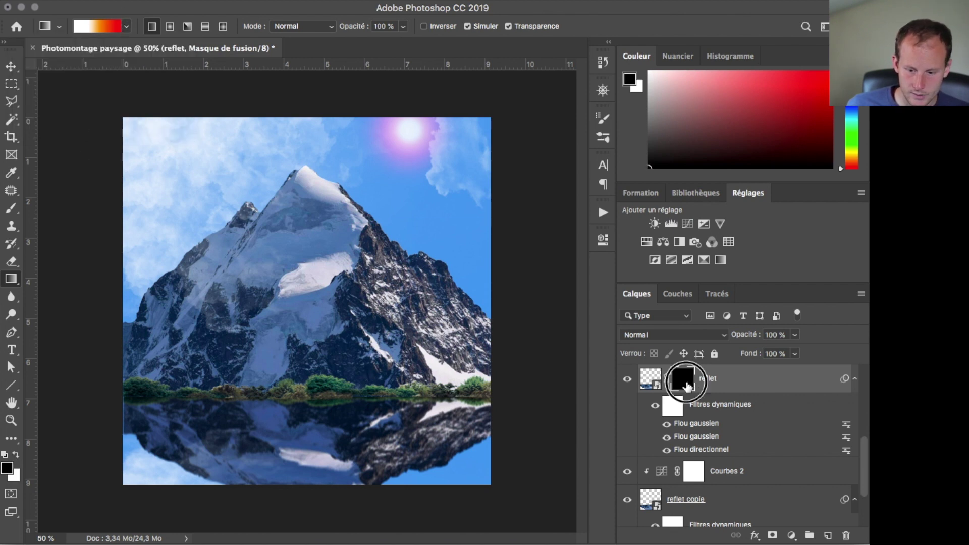
left_click(603, 240)
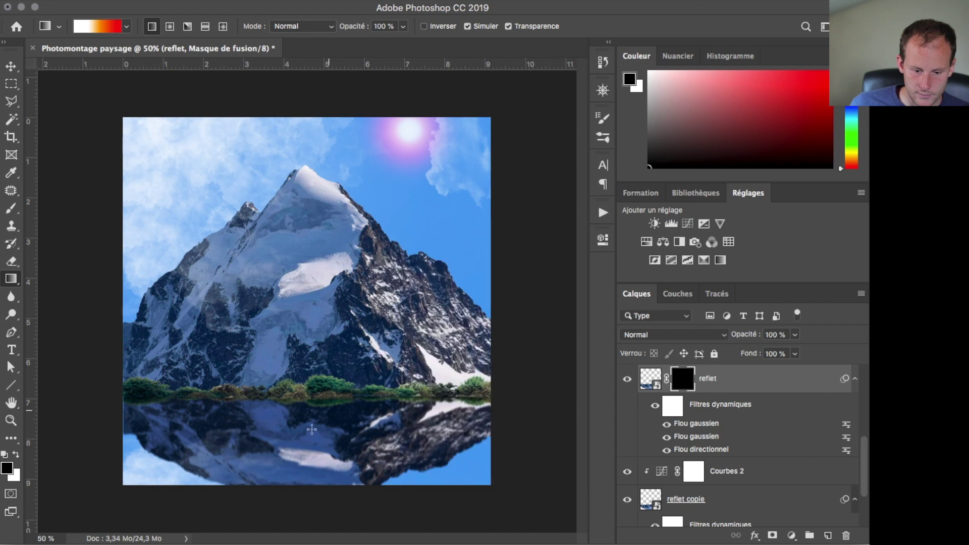
Try vertical linear gradients on the reflet layer mask, from the water's lower part up towards the bank.
left_click_drag(321, 435, 321, 413)
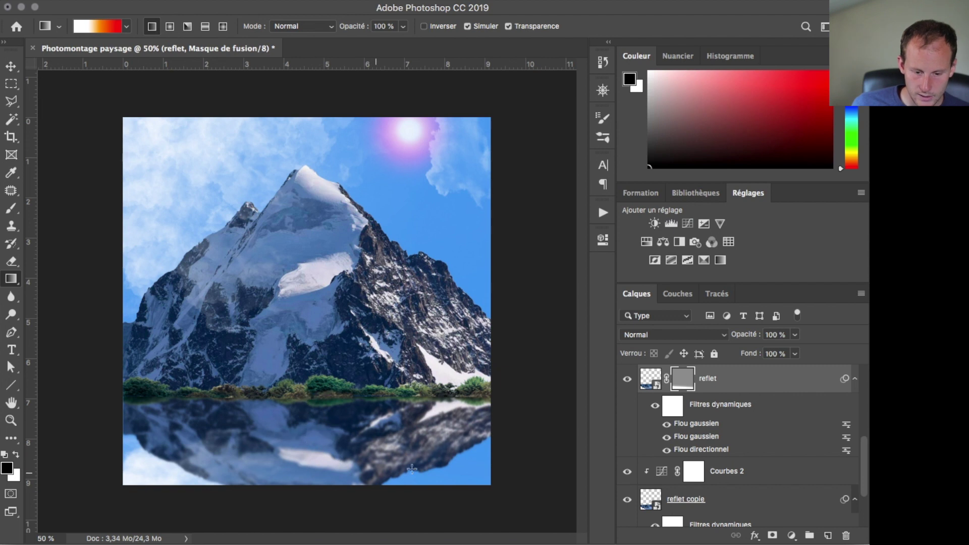
left_click_drag(306, 492, 312, 447)
left_click_drag(314, 489, 314, 457)
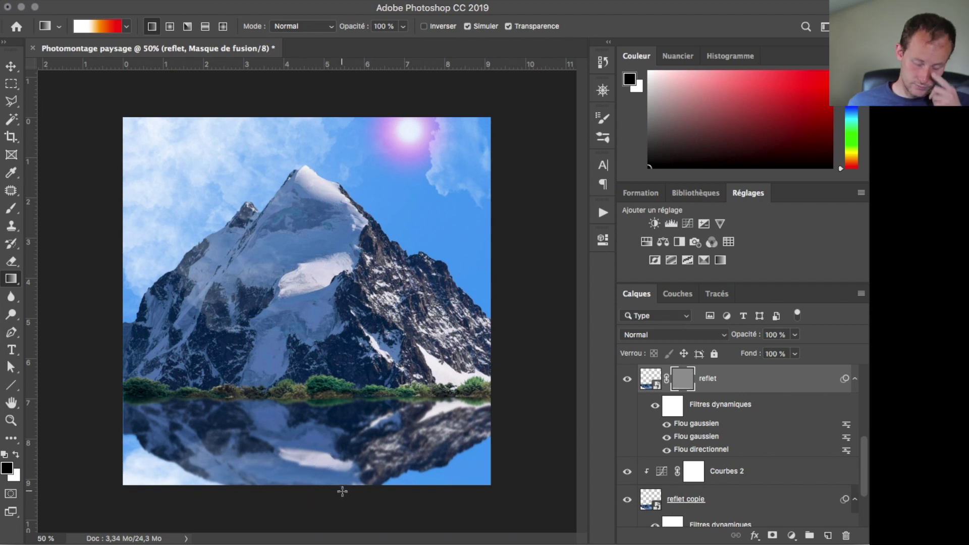